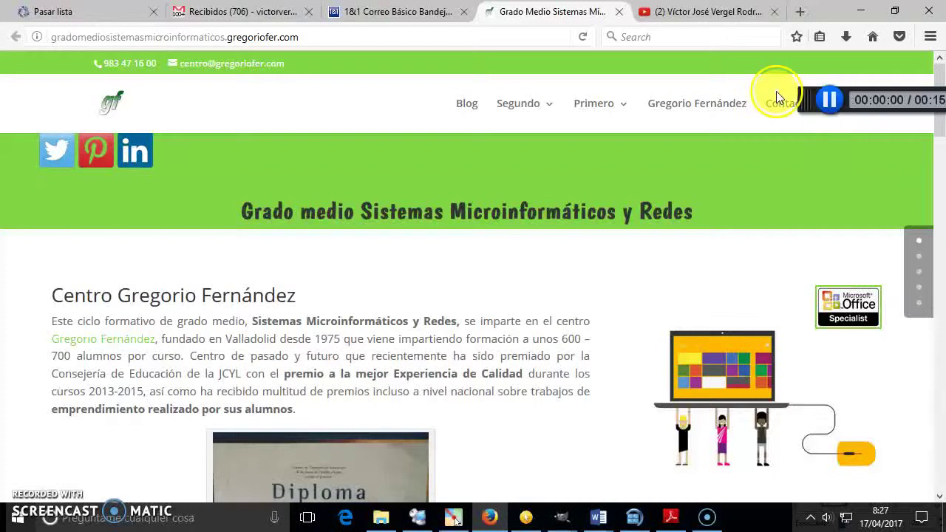
Bring up the logo-types PDF in Adobe Reader and scroll into its examples.
{"action": "left_click", "coordinate": [671, 518]}
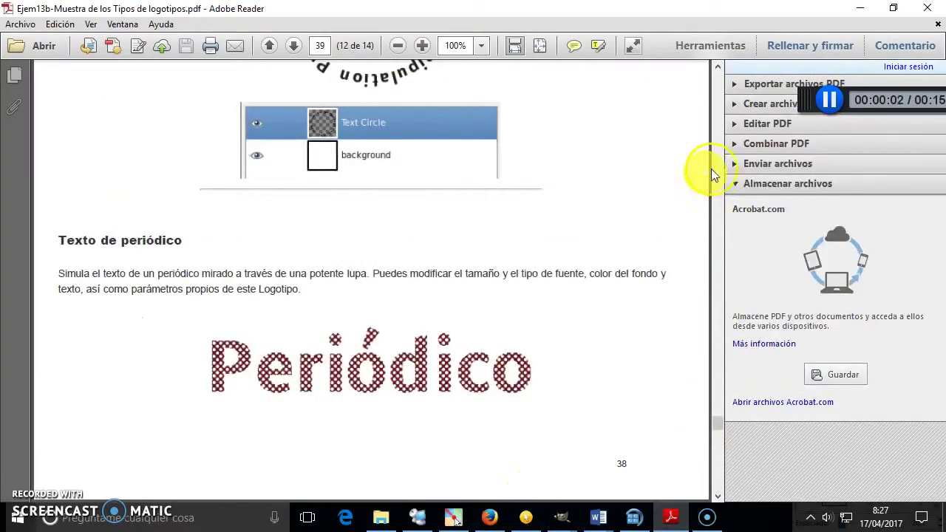
{"action": "left_click_drag", "start_coordinate": [718, 422], "coordinate": [696, 88]}
{"action": "scroll", "coordinate": [677, 337], "scroll_direction": "down", "scroll_amount": 3}
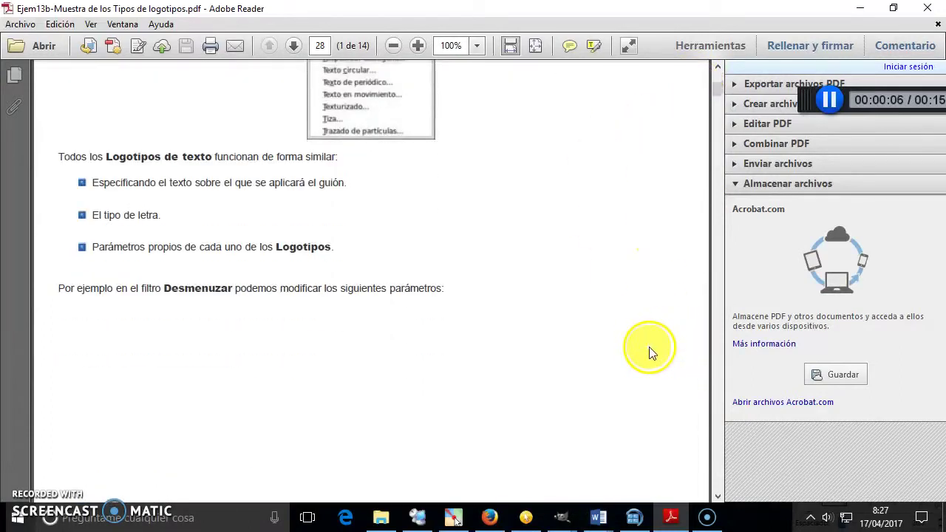
{"action": "scroll", "coordinate": [649, 347], "scroll_direction": "down", "scroll_amount": 3}
{"action": "scroll", "coordinate": [641, 327], "scroll_direction": "down", "scroll_amount": 4}
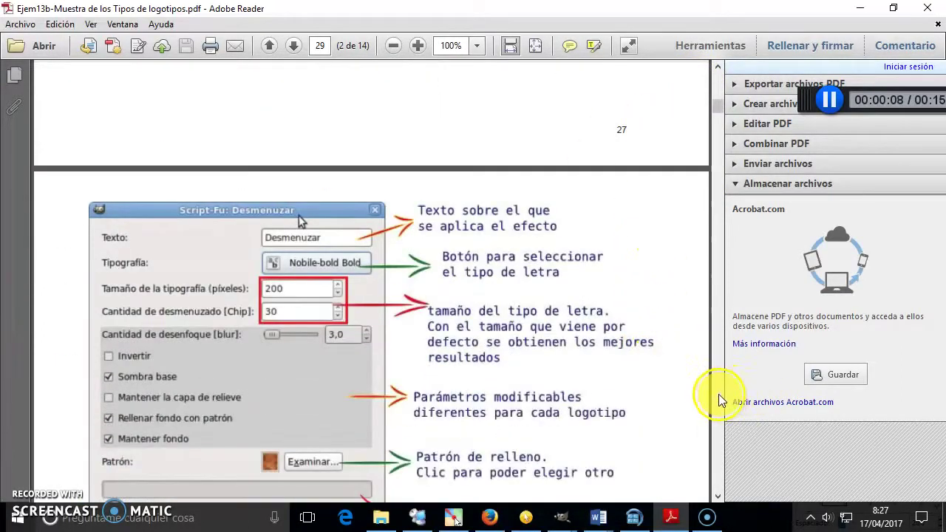
Page down through the Básico, Bisel degradado, Bruñido and web-header logo examples.
{"action": "left_click", "coordinate": [720, 399]}
{"action": "left_click", "coordinate": [719, 399]}
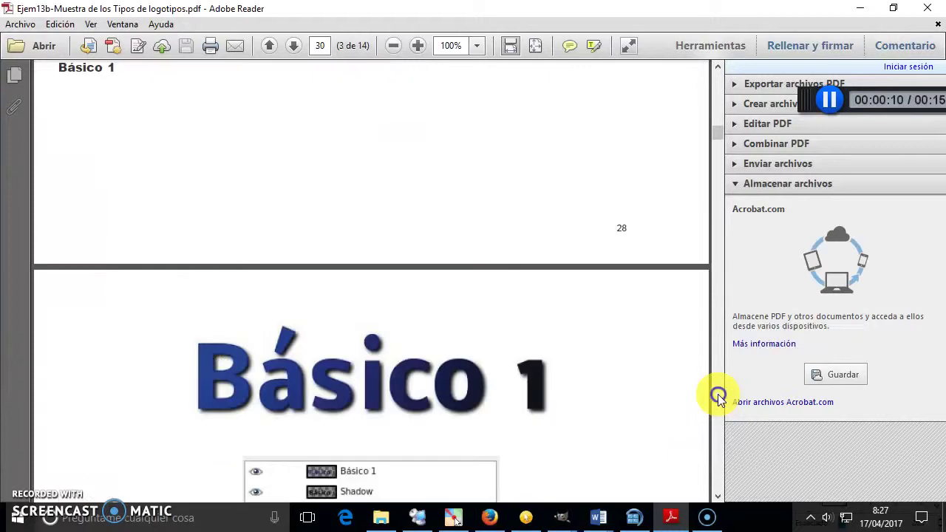
{"action": "left_click", "coordinate": [719, 400]}
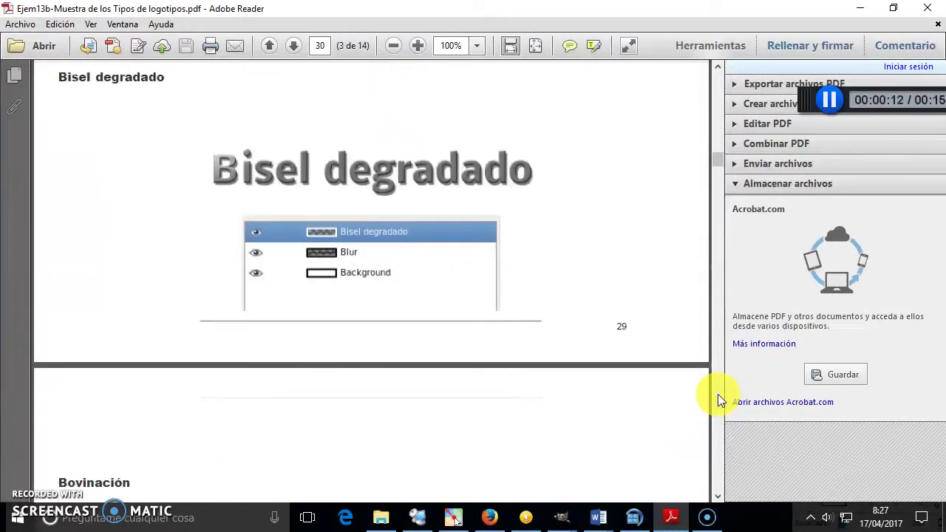
{"action": "left_click", "coordinate": [719, 399]}
{"action": "left_click", "coordinate": [719, 400]}
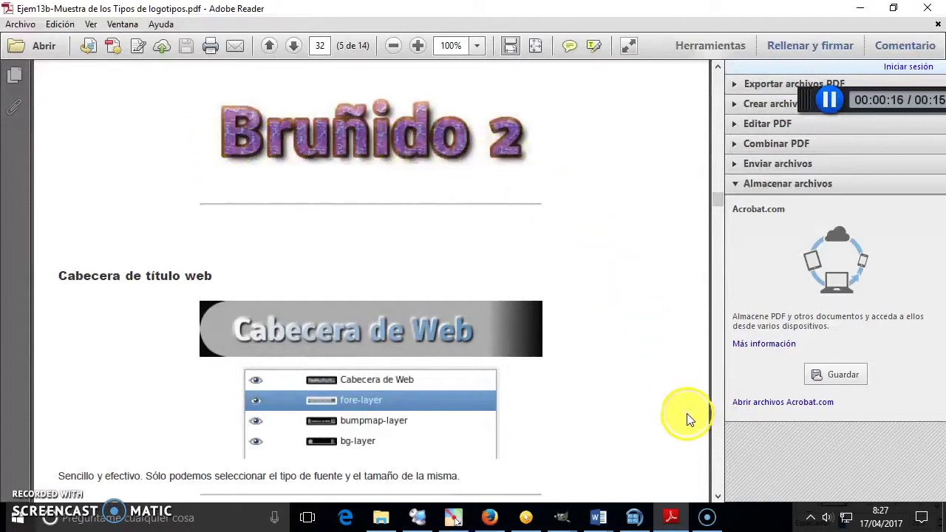
Page past the Cristal, Cromado, Neón and Periódico examples to the Tiza chalk logo.
{"action": "left_click", "coordinate": [720, 463]}
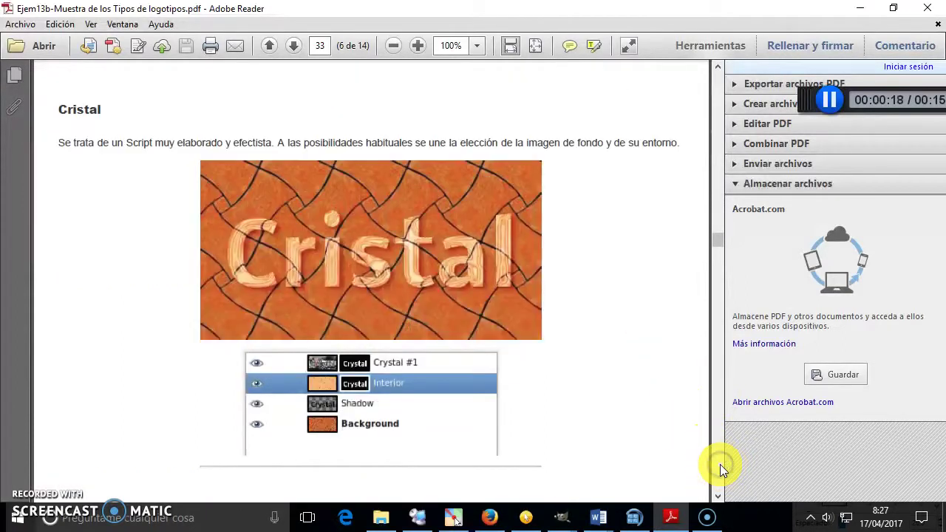
{"action": "left_click", "coordinate": [720, 464]}
{"action": "left_click", "coordinate": [720, 464]}
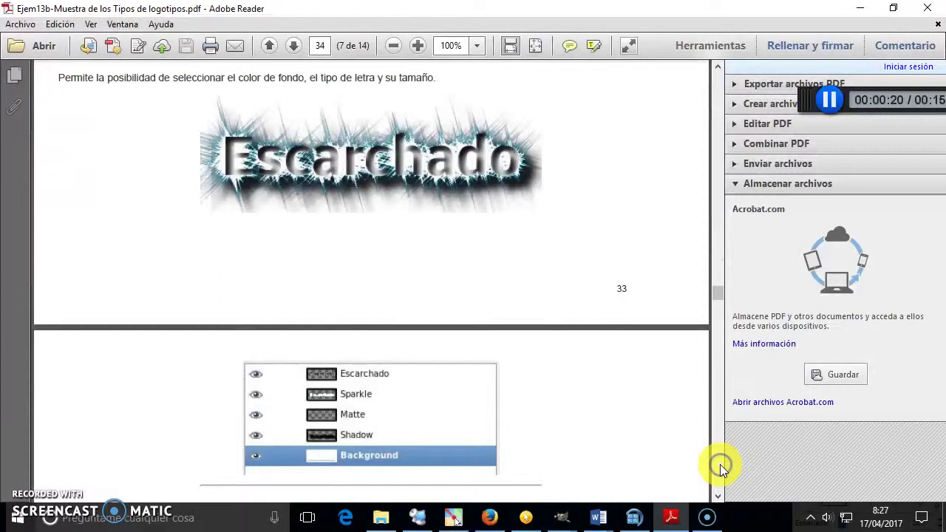
{"action": "left_click", "coordinate": [719, 464]}
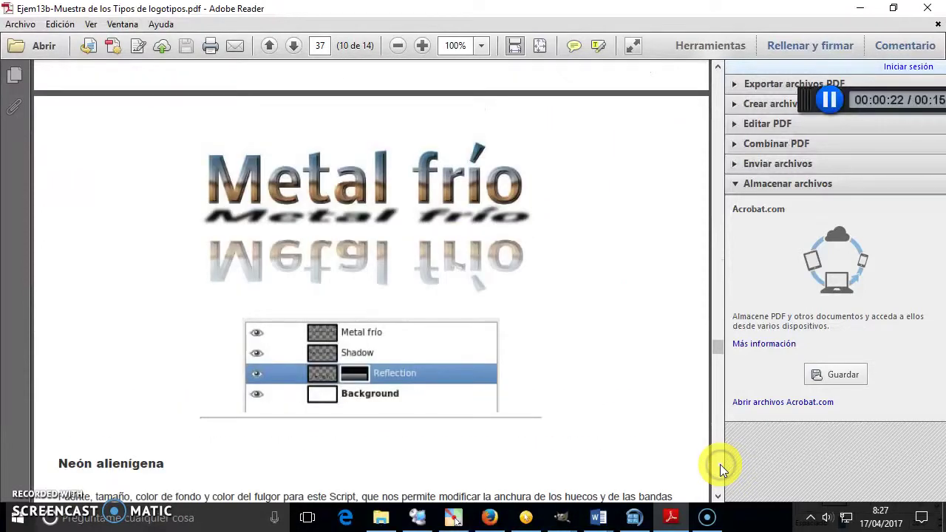
{"action": "left_click", "coordinate": [720, 464]}
{"action": "left_click", "coordinate": [720, 465]}
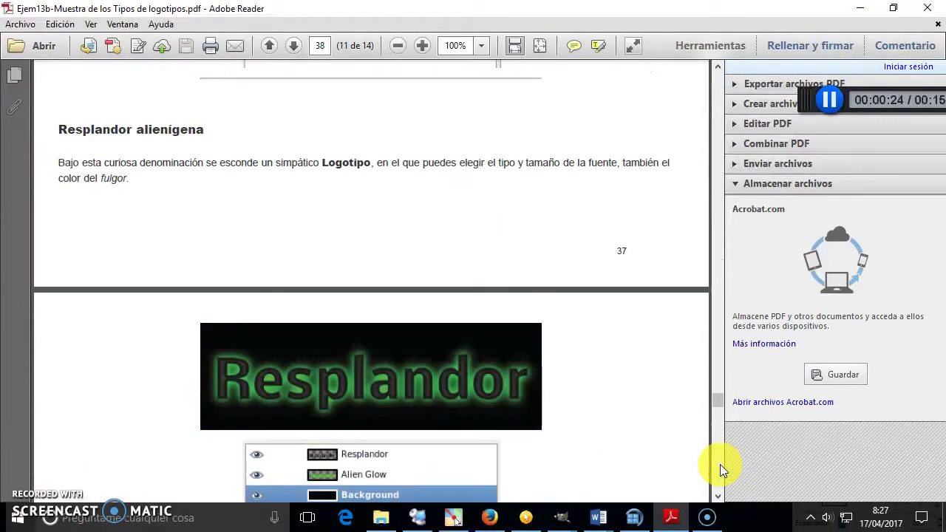
{"action": "left_click", "coordinate": [720, 464]}
{"action": "left_click", "coordinate": [720, 464]}
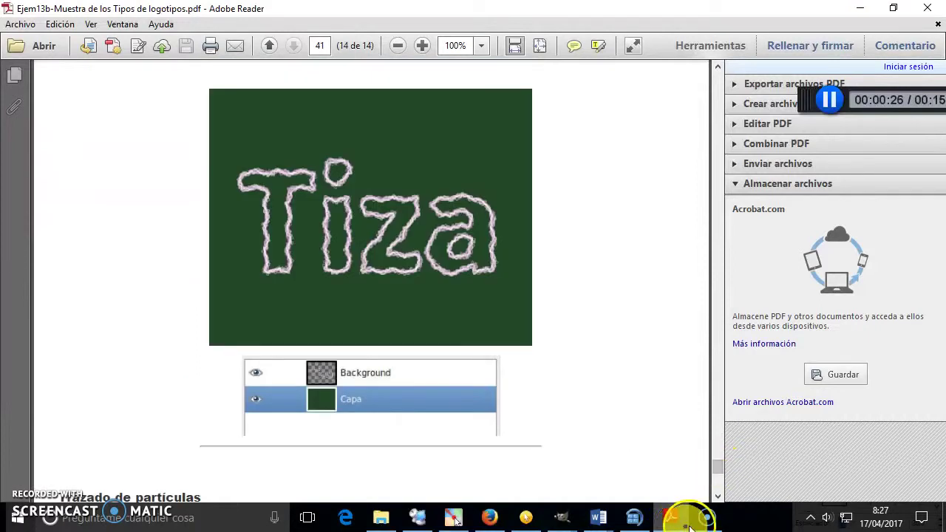
{"action": "left_click", "coordinate": [562, 517]}
{"action": "mouse_move", "coordinate": [561, 518]}
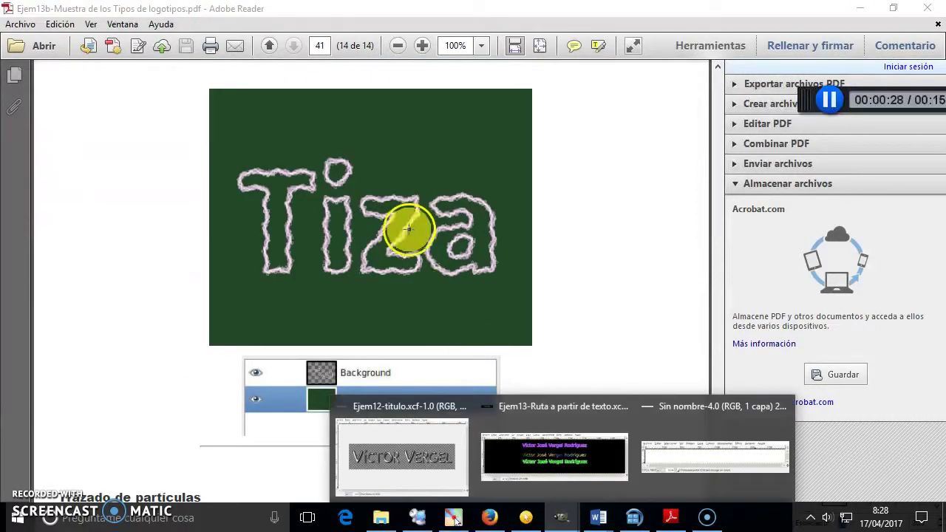
Open the Script-Fu Tiza chalk-logo dialog from Archivo > Crear > Logotipos in GIMP.
{"action": "left_click", "coordinate": [655, 447]}
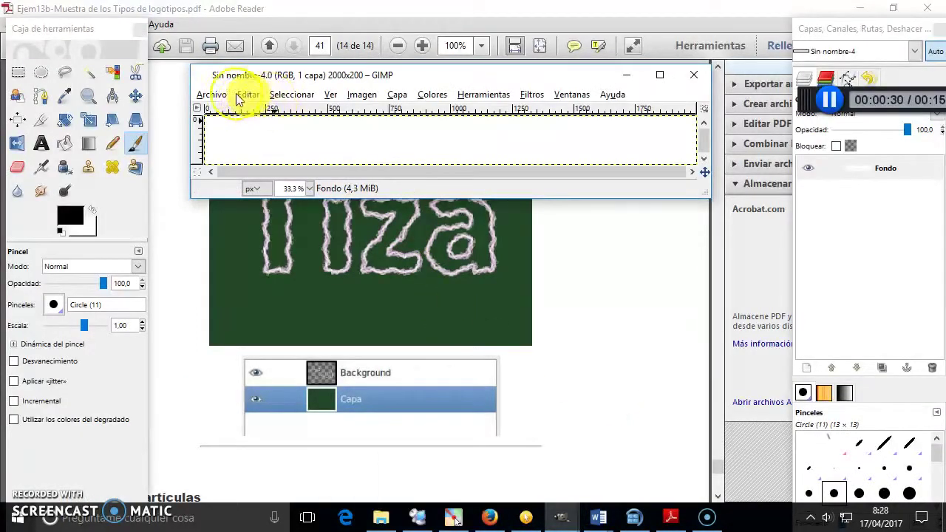
{"action": "left_click", "coordinate": [216, 95]}
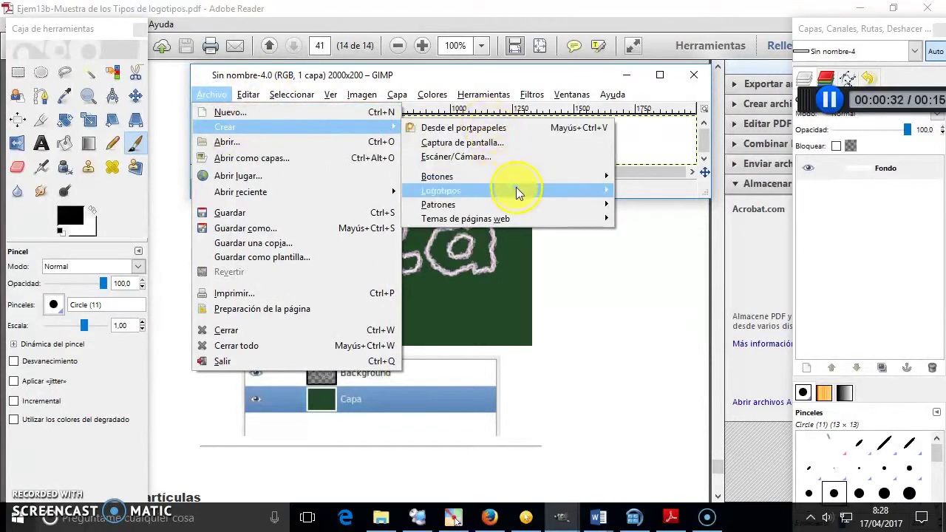
{"action": "mouse_move", "coordinate": [441, 191]}
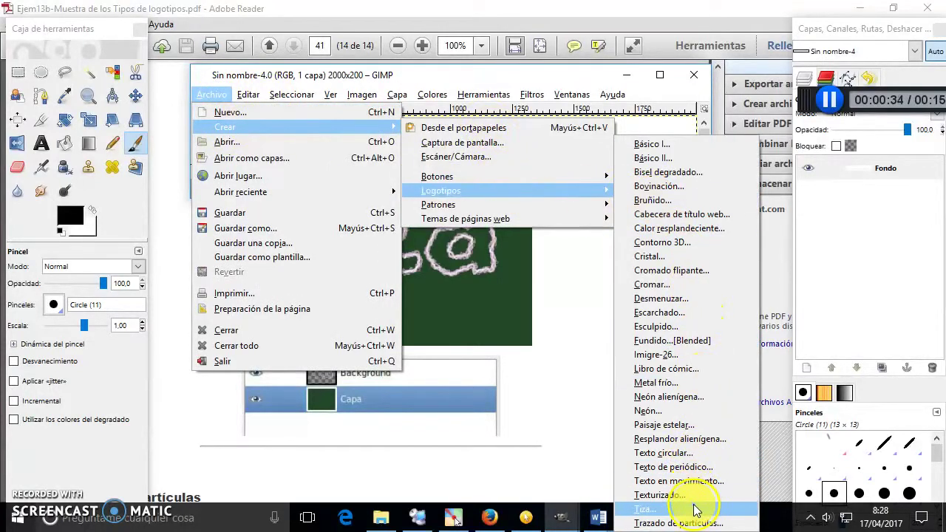
{"action": "left_click", "coordinate": [695, 510]}
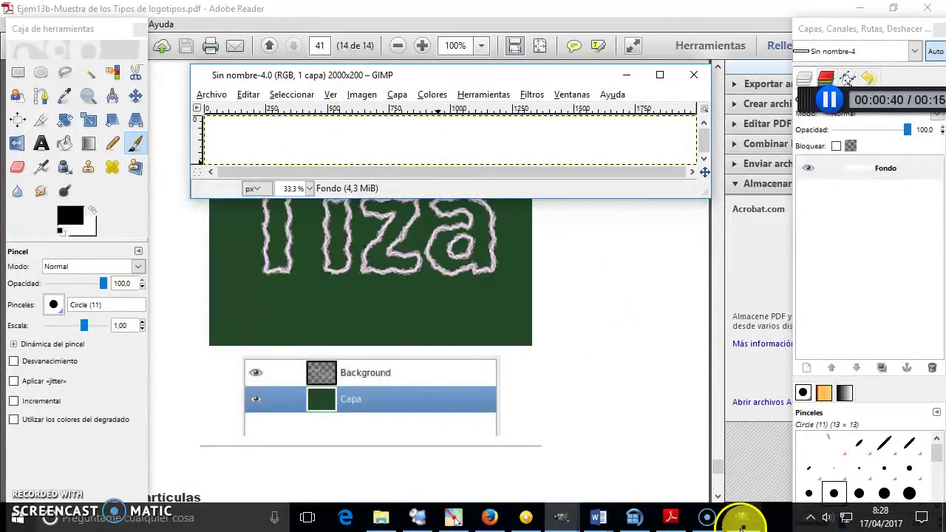
{"action": "left_click", "coordinate": [742, 516]}
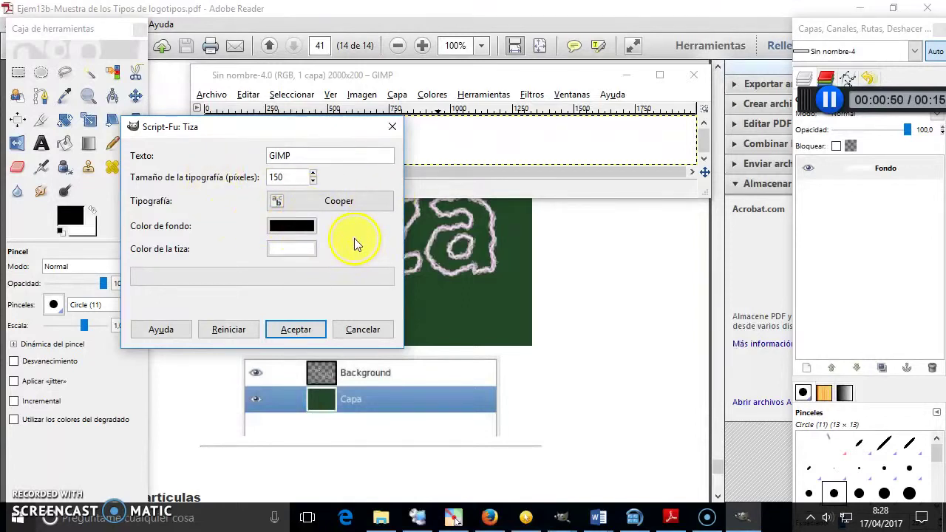
Create the GIMP Tiza logo with a yellow background, white chalk and size 175.
{"action": "left_click", "coordinate": [299, 226]}
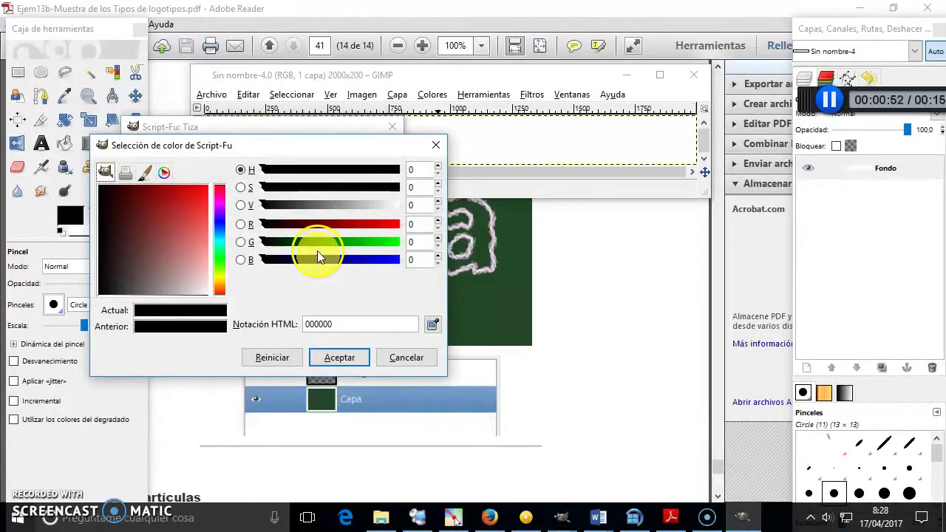
{"action": "left_click", "coordinate": [221, 278]}
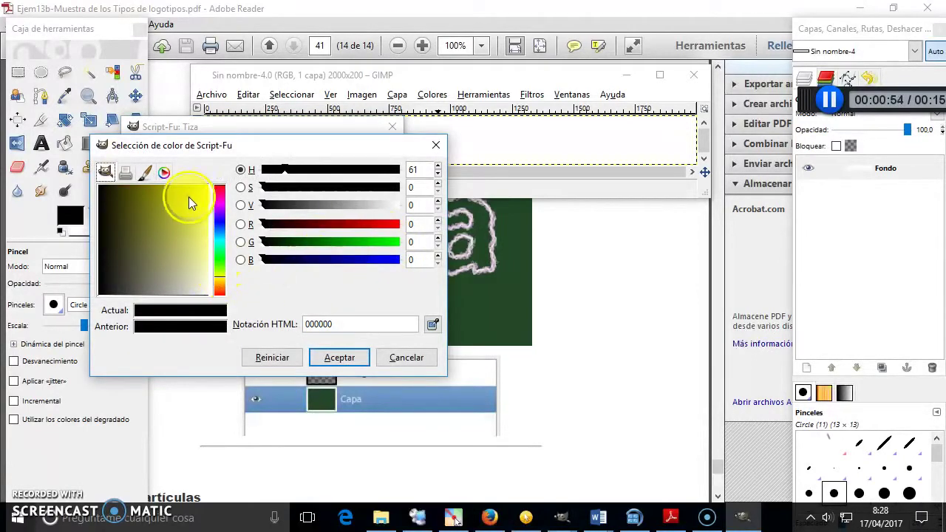
{"action": "left_click", "coordinate": [206, 186]}
{"action": "left_click", "coordinate": [340, 358]}
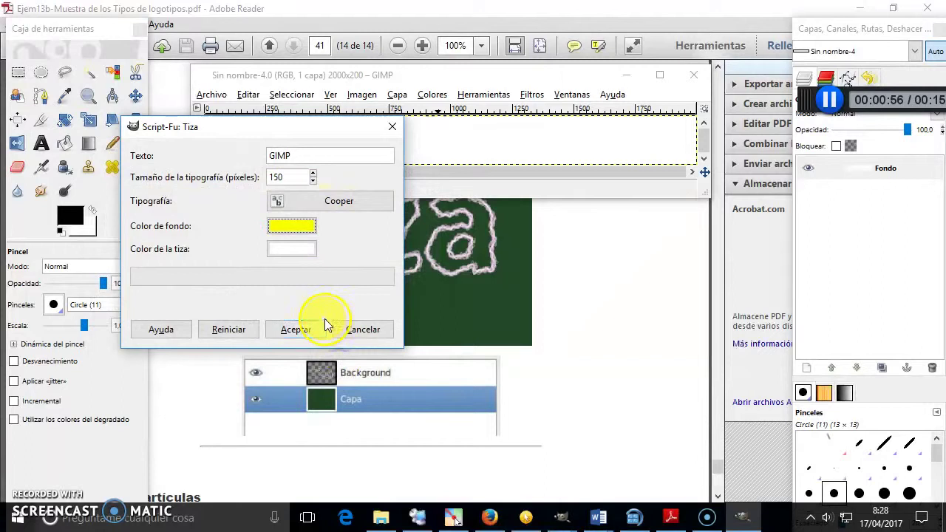
{"action": "left_click", "coordinate": [301, 249]}
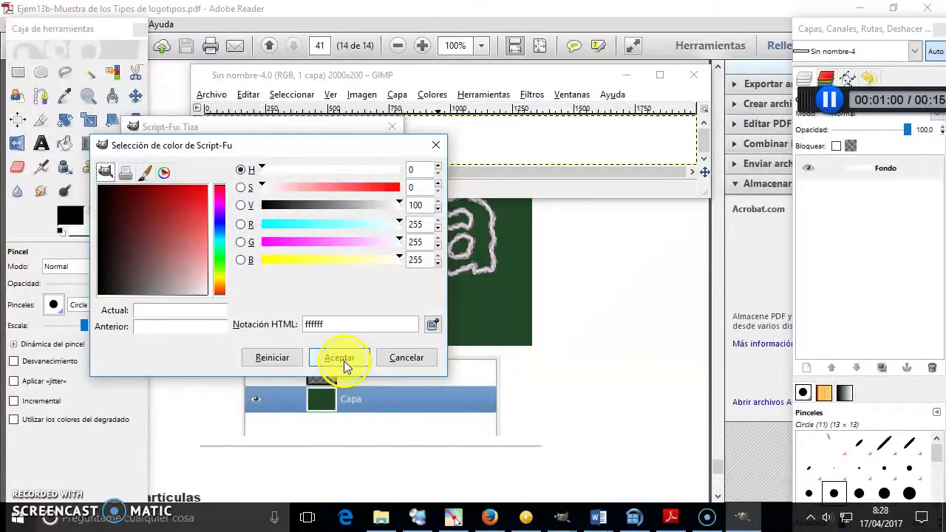
{"action": "left_click", "coordinate": [344, 360]}
{"action": "double_click", "coordinate": [297, 178]}
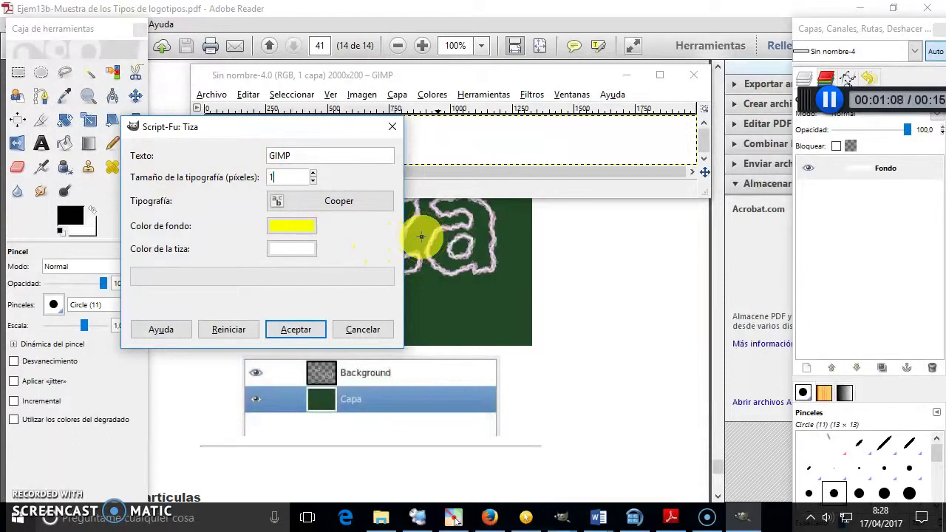
{"action": "left_click", "coordinate": [292, 330]}
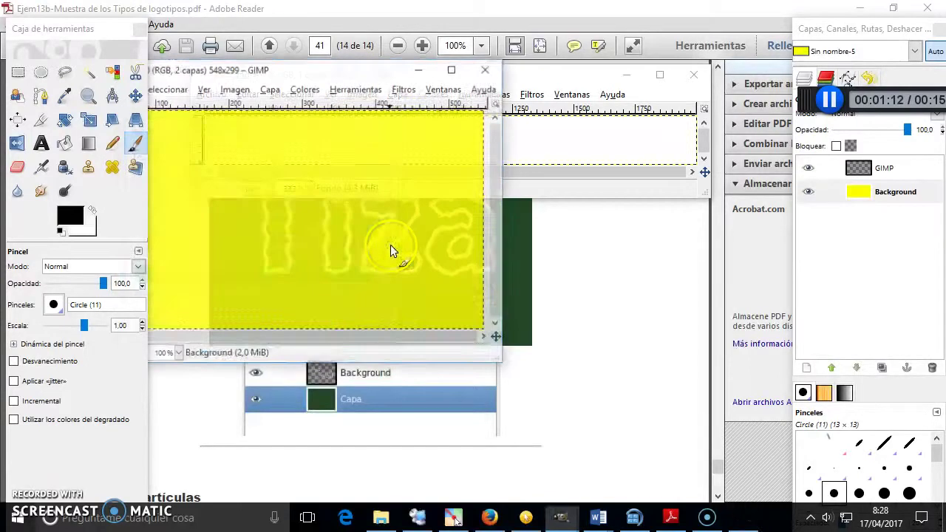
Move the new logo window and the yellow chalk image window aside.
{"action": "mouse_move", "coordinate": [278, 77]}
{"action": "left_mouse_down"}
{"action": "mouse_move", "coordinate": [417, 69]}
{"action": "mouse_move", "coordinate": [481, 93]}
{"action": "left_mouse_up"}
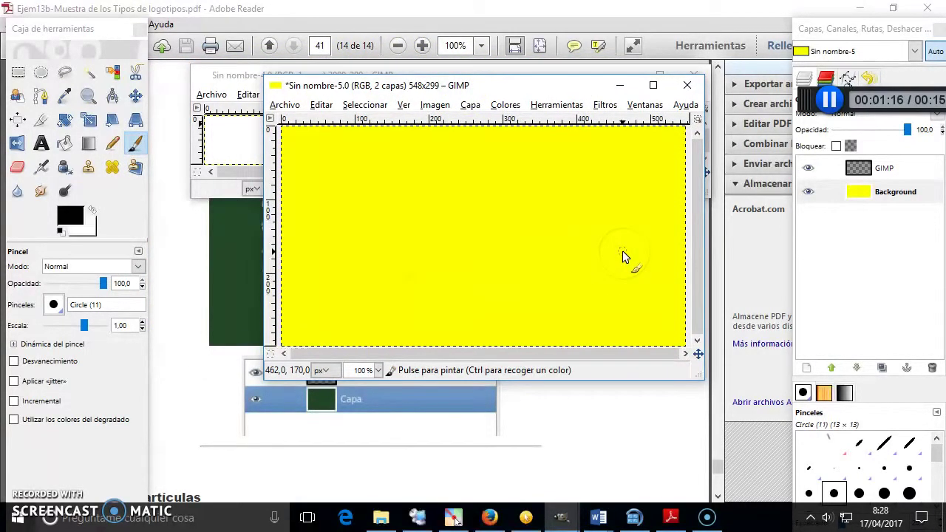
{"action": "mouse_move", "coordinate": [508, 86]}
{"action": "left_mouse_down"}
{"action": "mouse_move", "coordinate": [466, 221]}
{"action": "mouse_move", "coordinate": [433, 137]}
{"action": "left_mouse_up"}
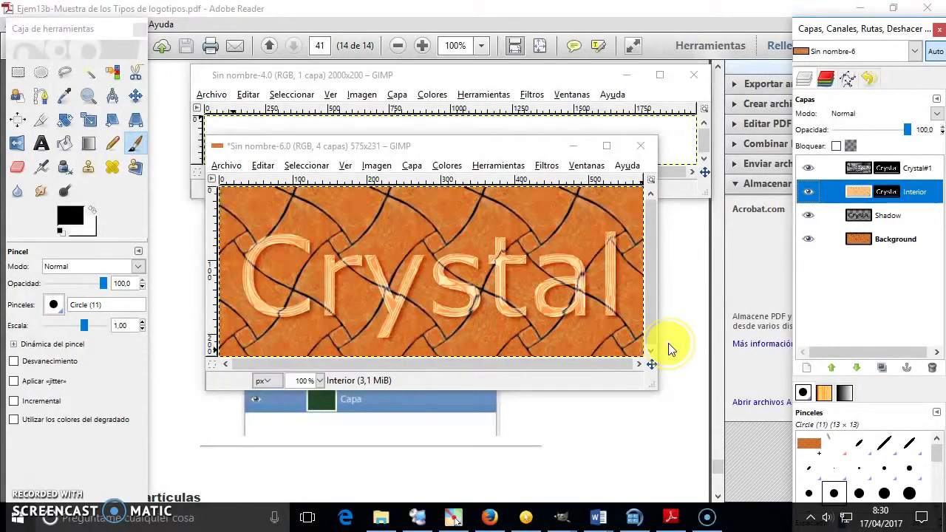
Toggle the Background, Interior, Shadow and Crystal#1 layers to inspect each one.
{"action": "left_click", "coordinate": [808, 239]}
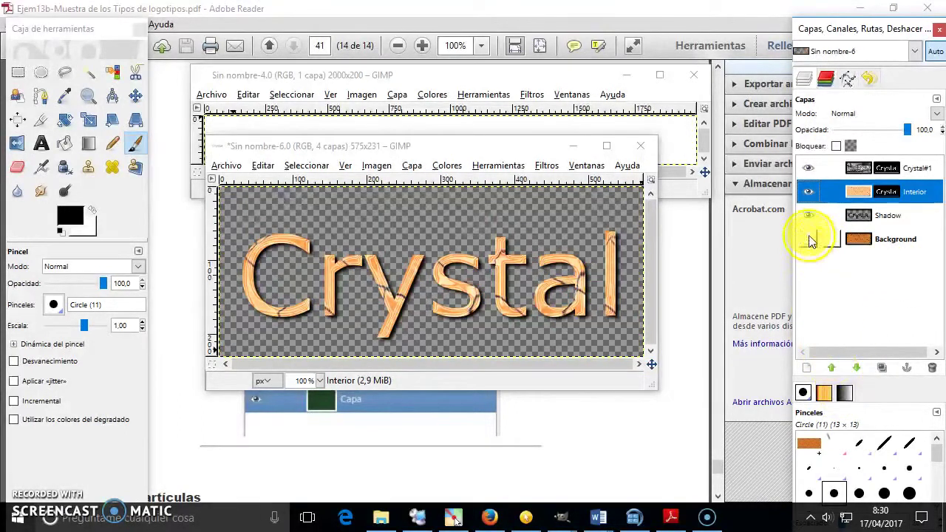
{"action": "left_click", "coordinate": [808, 238]}
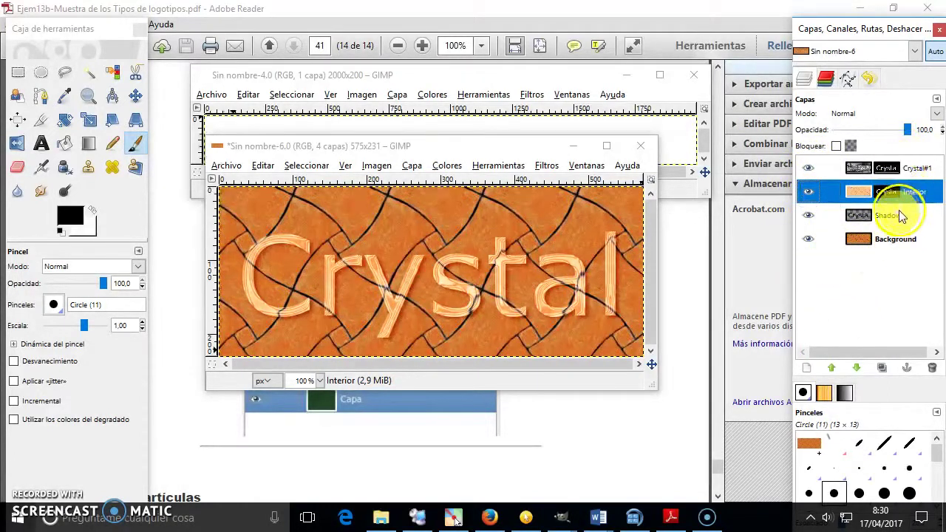
{"action": "left_click", "coordinate": [810, 193]}
{"action": "left_click", "coordinate": [809, 168]}
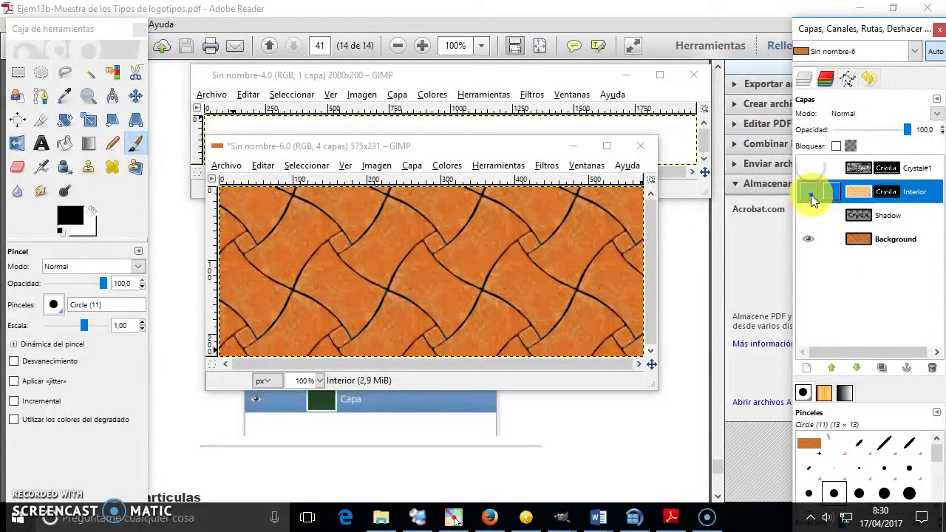
{"action": "left_click", "coordinate": [809, 242]}
{"action": "left_click", "coordinate": [809, 192]}
{"action": "left_click", "coordinate": [811, 215]}
{"action": "left_click", "coordinate": [809, 169]}
{"action": "left_click", "coordinate": [809, 239]}
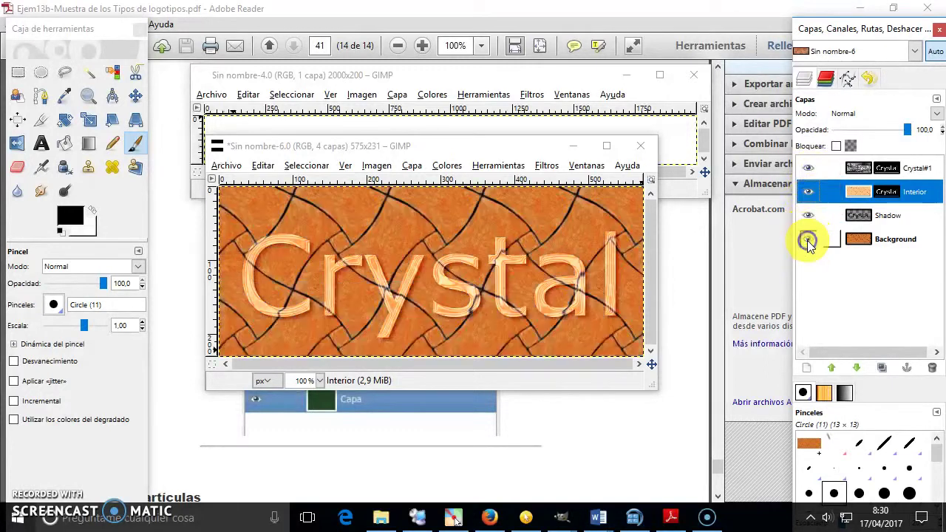
Compare the text with Interior and Background hidden, leaving all four layers visible.
{"action": "left_click", "coordinate": [810, 195]}
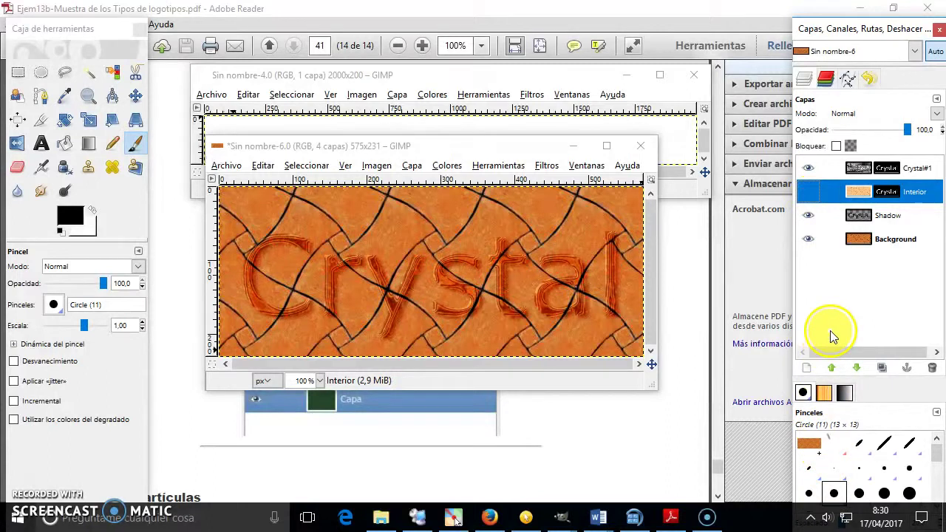
{"action": "left_click", "coordinate": [809, 239]}
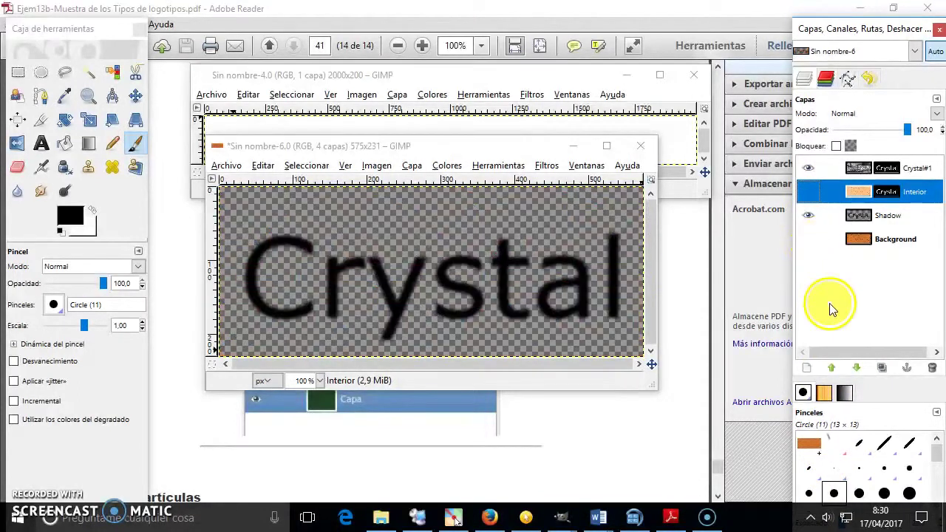
{"action": "left_click", "coordinate": [810, 238]}
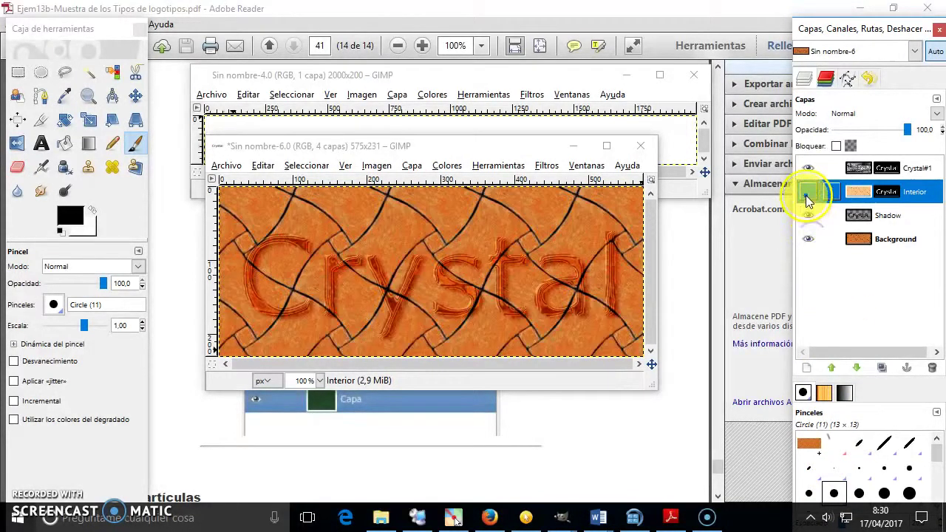
{"action": "left_click", "coordinate": [809, 192]}
{"action": "left_click", "coordinate": [810, 239]}
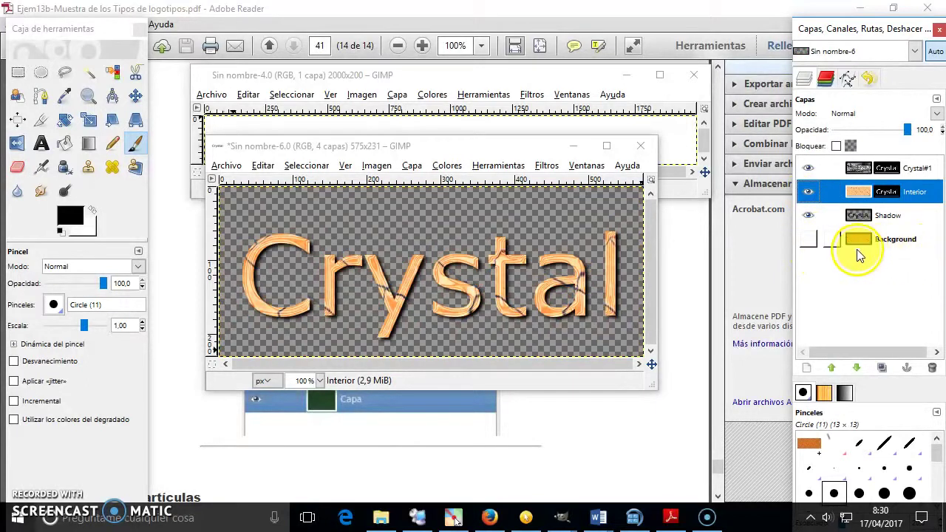
{"action": "left_click", "coordinate": [807, 240]}
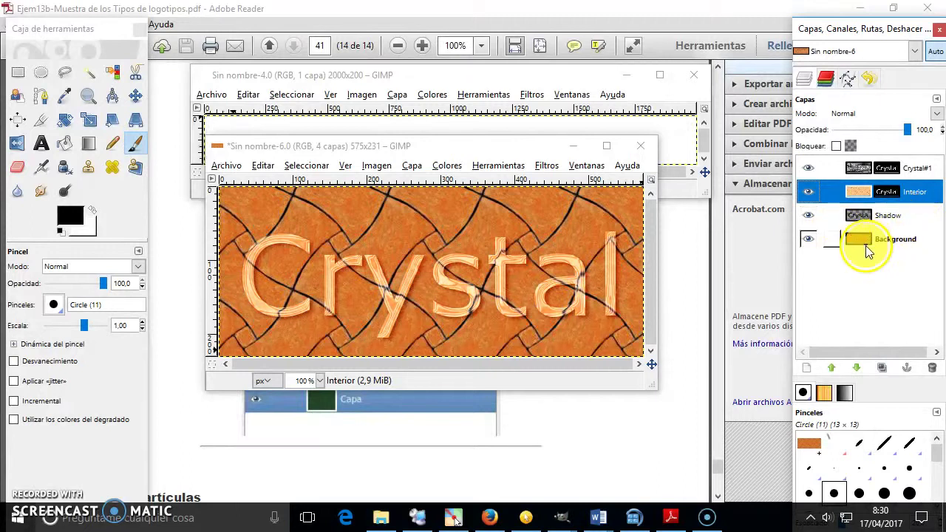
Open the Ejemplos folder in File Explorer and drag Ejem12b-transformar1.jpg toward GIMP.
{"action": "left_click", "coordinate": [381, 517]}
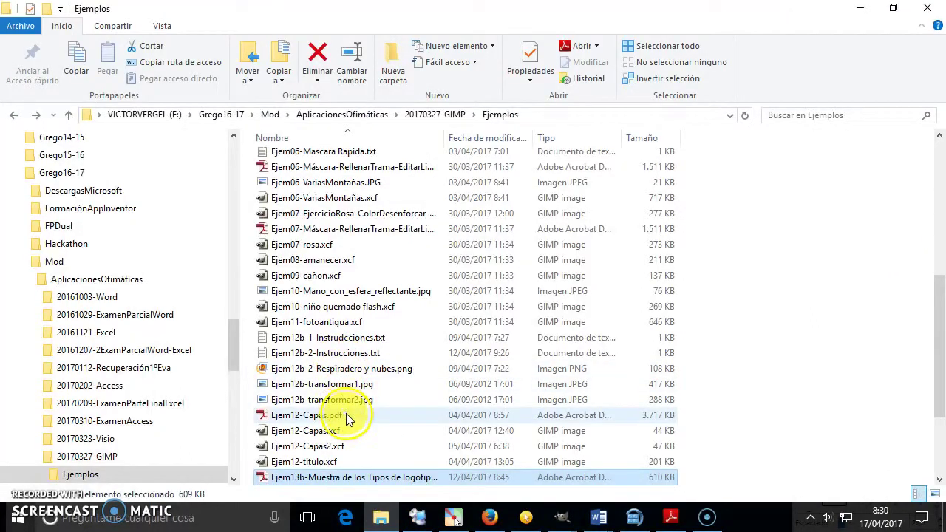
{"action": "scroll", "coordinate": [373, 473], "scroll_direction": "up", "scroll_amount": 1}
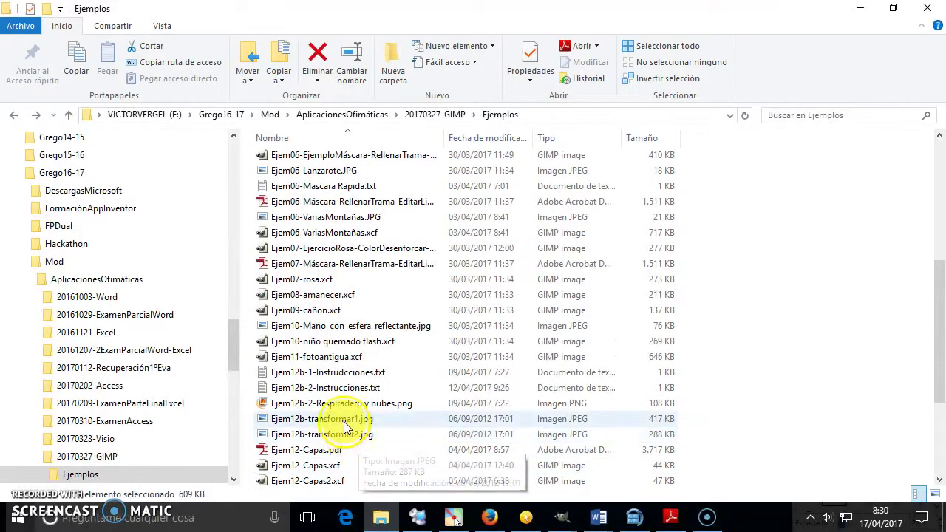
{"action": "left_click_drag", "start_coordinate": [339, 428], "coordinate": [693, 326]}
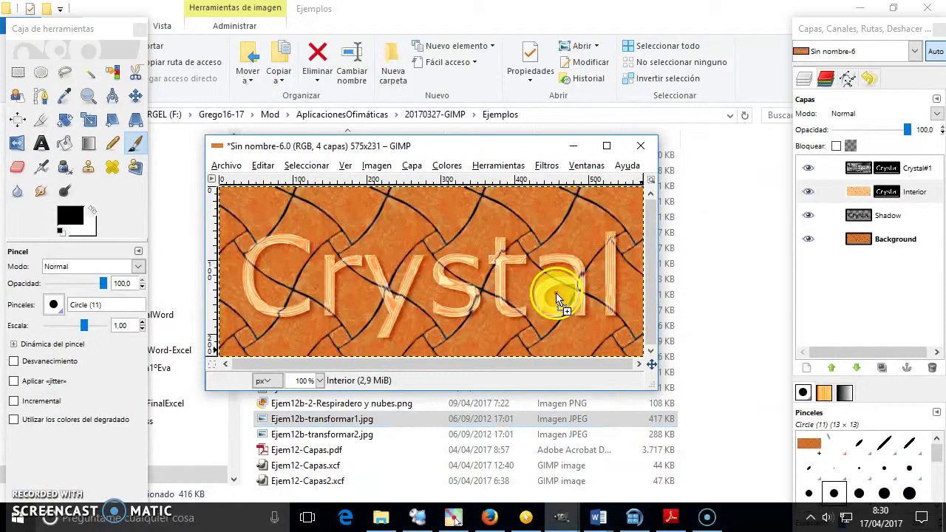
Drop Ejem12b-transformar1.jpg onto the Crystal image as a new layer.
{"action": "left_click_drag", "start_coordinate": [693, 325], "coordinate": [621, 294]}
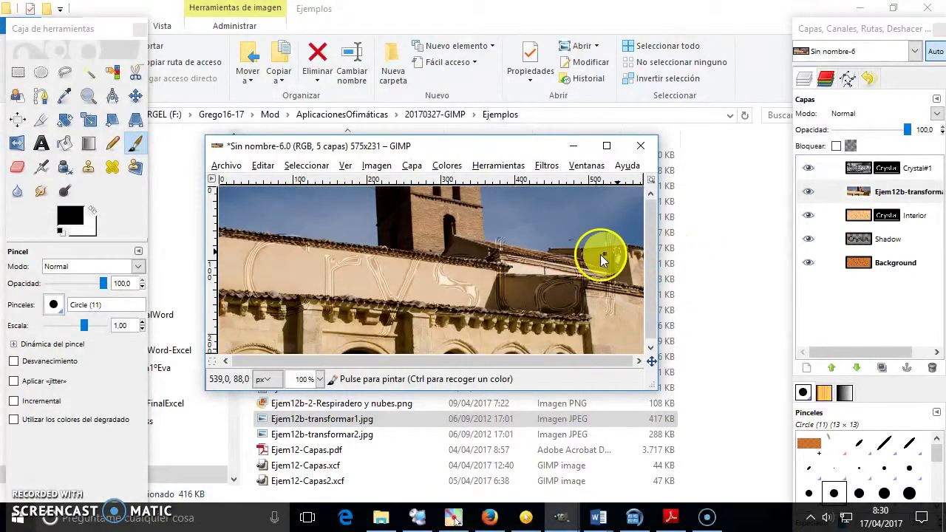
{"action": "left_click", "coordinate": [902, 193]}
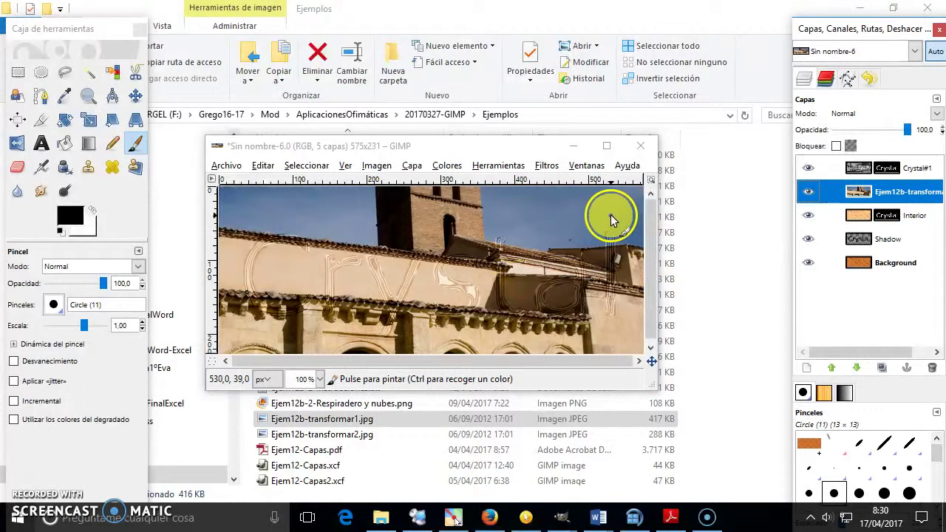
{"action": "left_click_drag", "start_coordinate": [656, 388], "coordinate": [738, 483]}
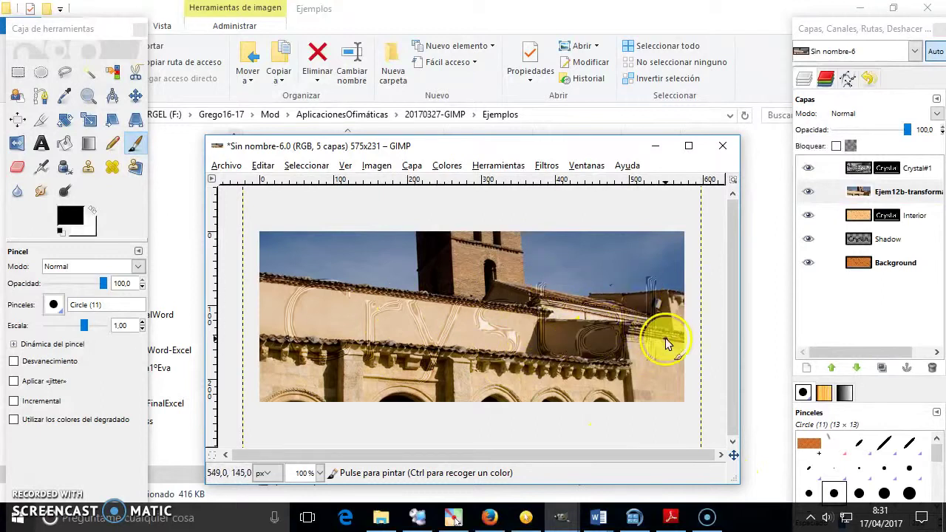
Reorder the photo layer so it sits directly above Background.
{"action": "mouse_move", "coordinate": [876, 194]}
{"action": "left_mouse_down"}
{"action": "mouse_move", "coordinate": [887, 233]}
{"action": "mouse_move", "coordinate": [908, 190]}
{"action": "left_mouse_up"}
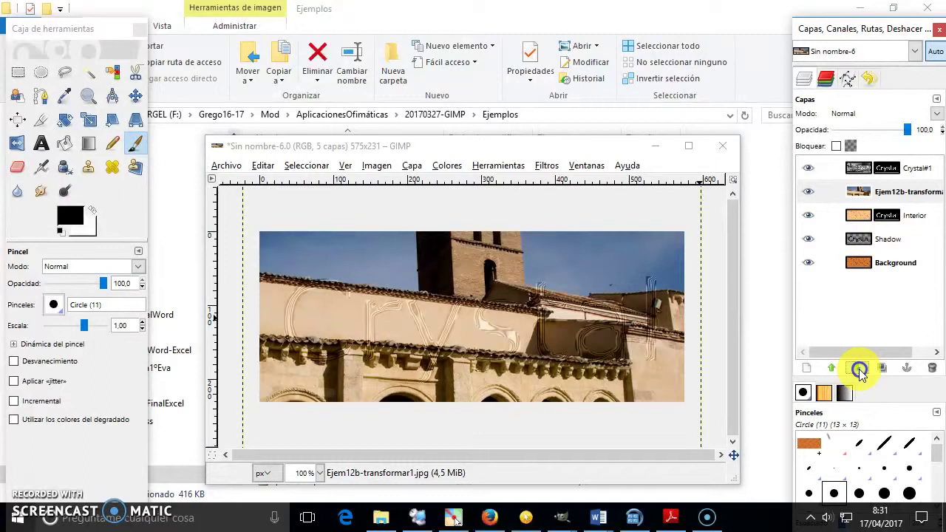
{"action": "left_click", "coordinate": [859, 369]}
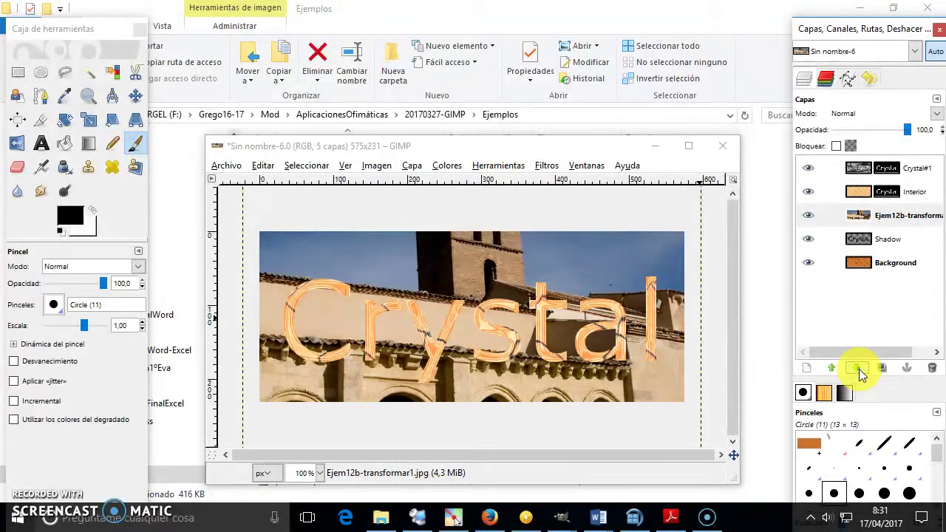
{"action": "left_click", "coordinate": [859, 369]}
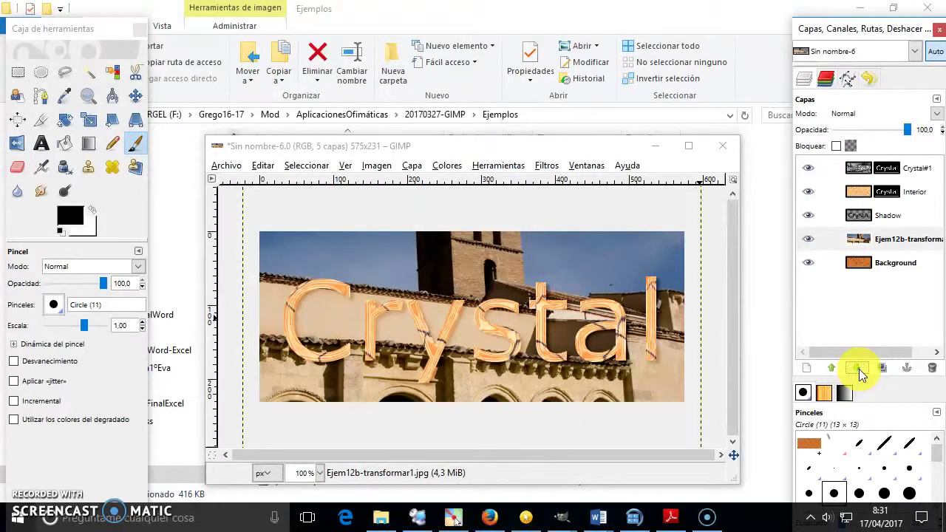
{"action": "left_click", "coordinate": [859, 369]}
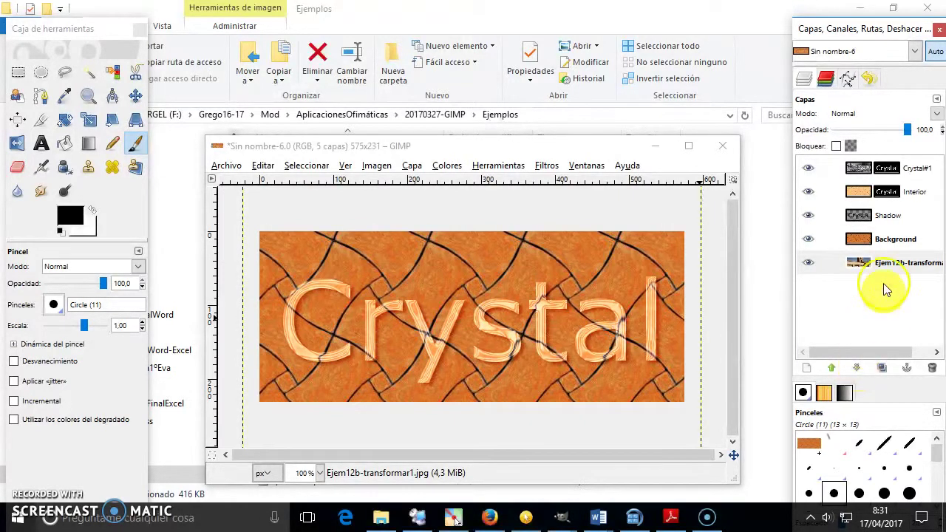
{"action": "left_click", "coordinate": [831, 368]}
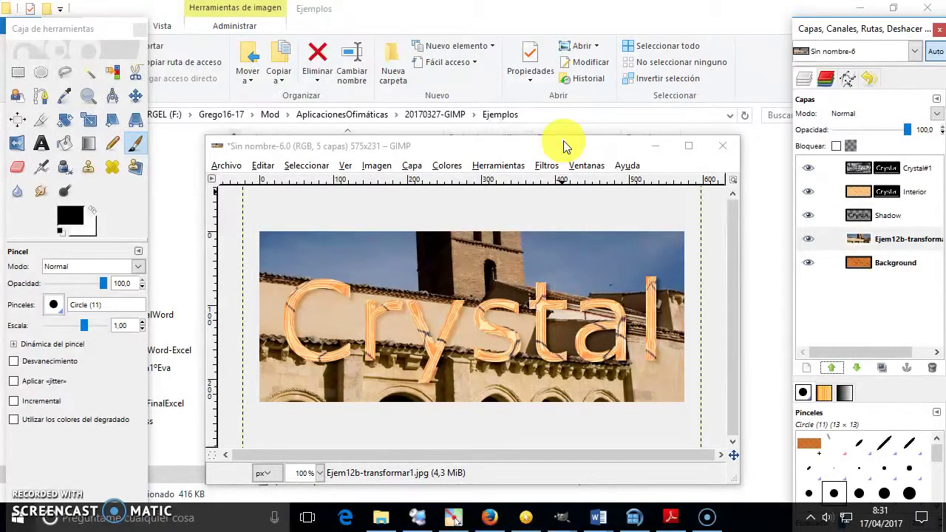
{"action": "left_click_drag", "start_coordinate": [370, 148], "coordinate": [350, 49]}
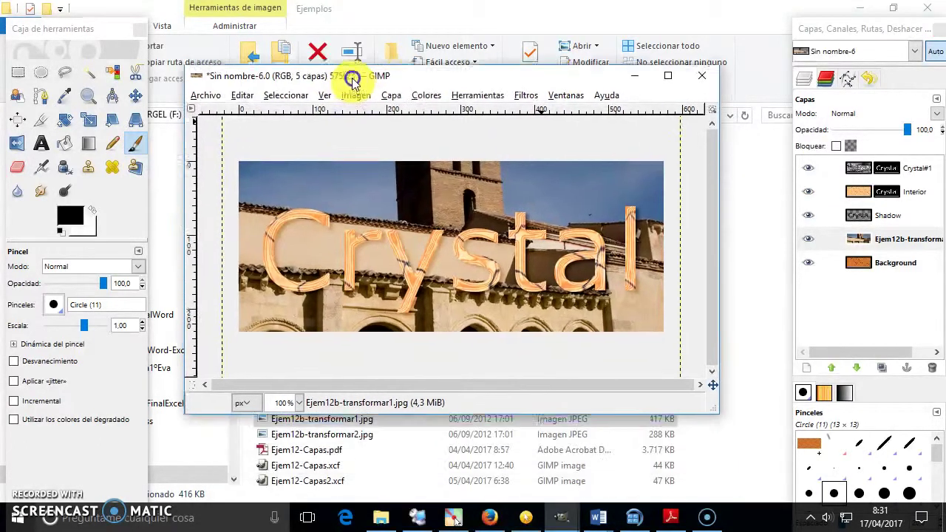
{"action": "left_click", "coordinate": [207, 65]}
{"action": "mouse_move", "coordinate": [220, 98]}
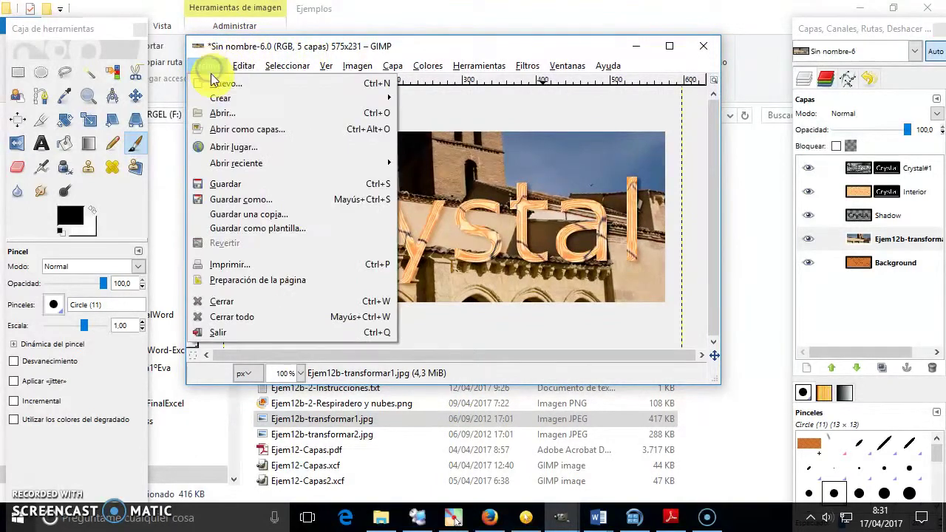
Bring the 2000×200 Sin nombre-4.0 banner image to the front.
{"action": "key", "text": "Escape"}
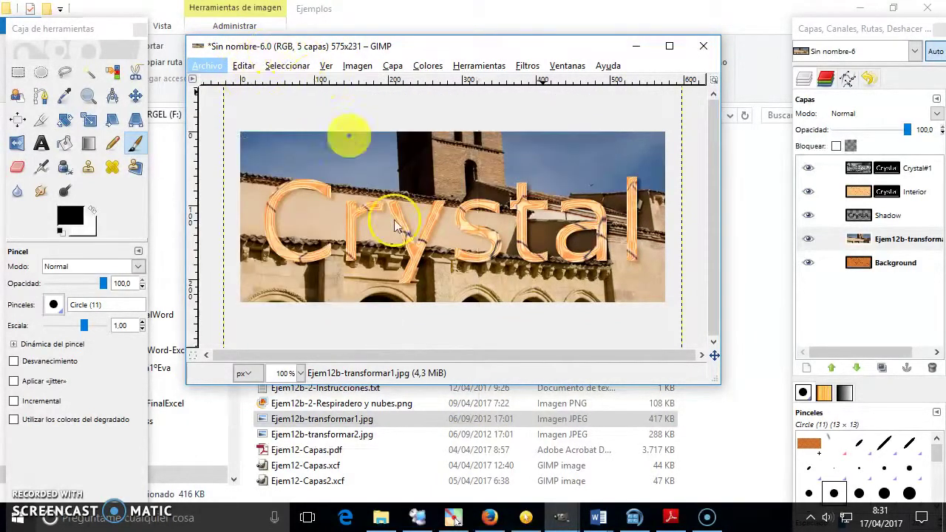
{"action": "key", "text": "alt+s"}
{"action": "mouse_move", "coordinate": [561, 517]}
{"action": "left_click", "coordinate": [633, 462]}
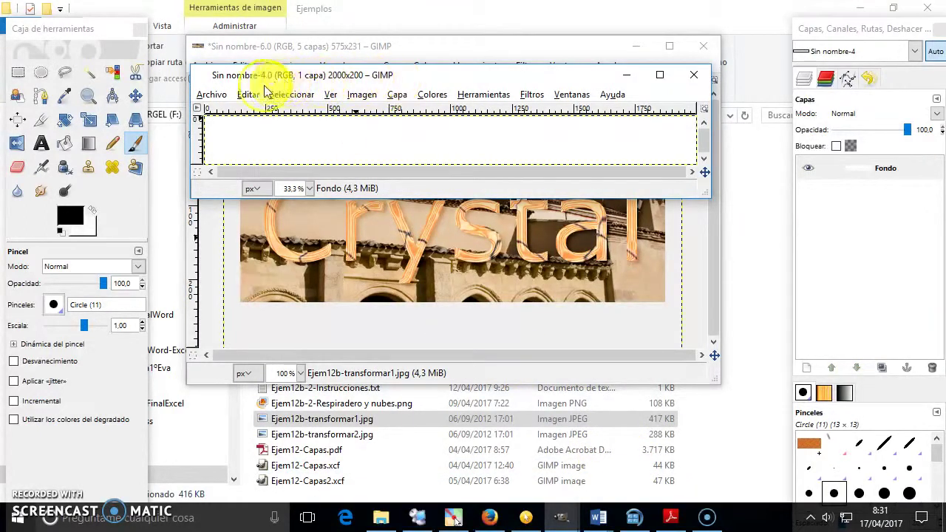
{"action": "left_click", "coordinate": [43, 145]}
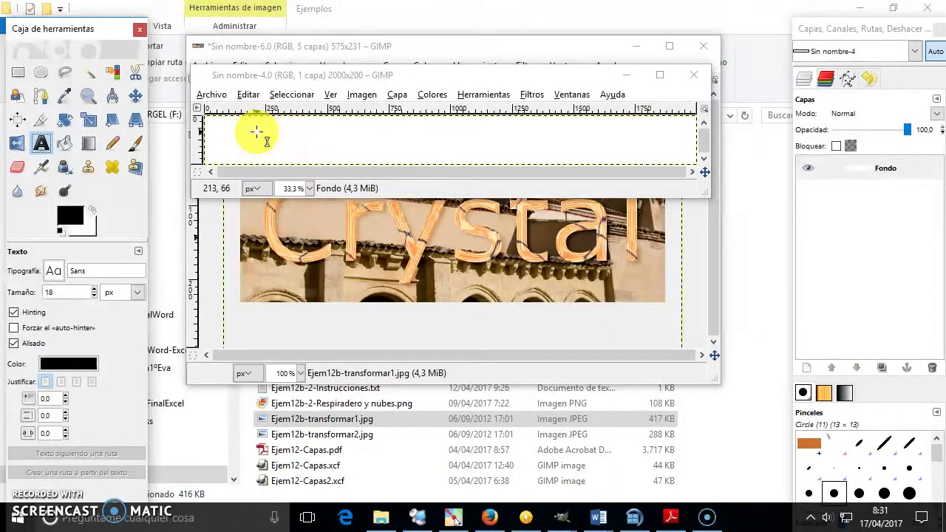
Add the text 'Centro Gregorio Fernández' near the banner's top-left.
{"action": "left_click", "coordinate": [256, 133]}
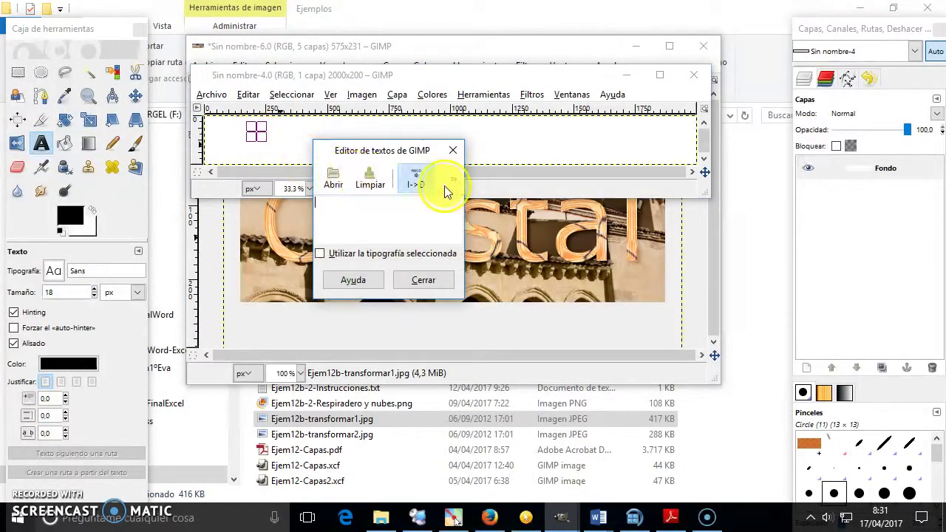
{"action": "type", "text": "V"}
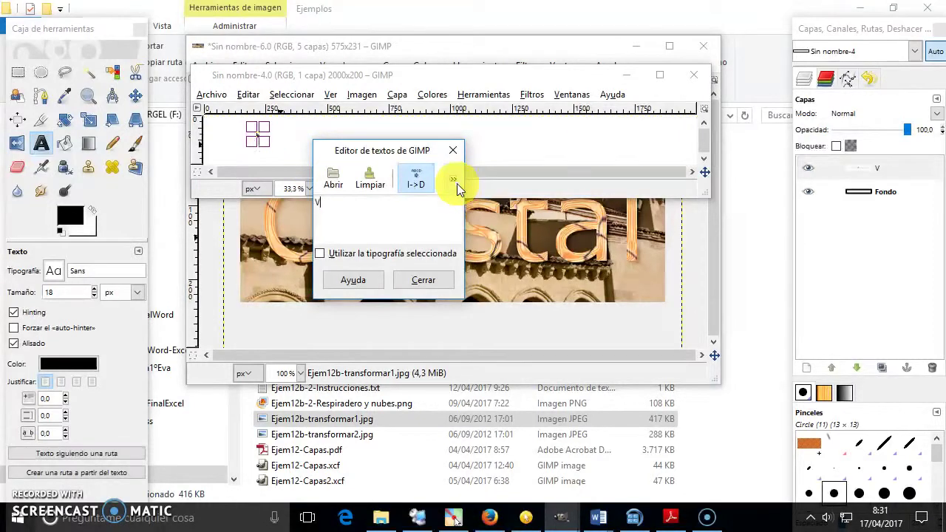
{"action": "key", "text": "BackSpace"}
{"action": "type", "text": "Centro Gregorio Fernández"}
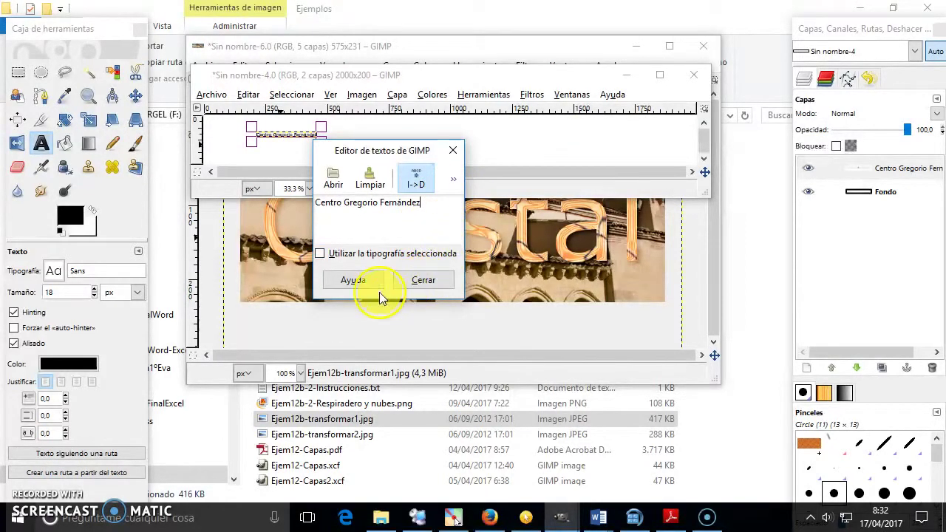
{"action": "left_click", "coordinate": [453, 181]}
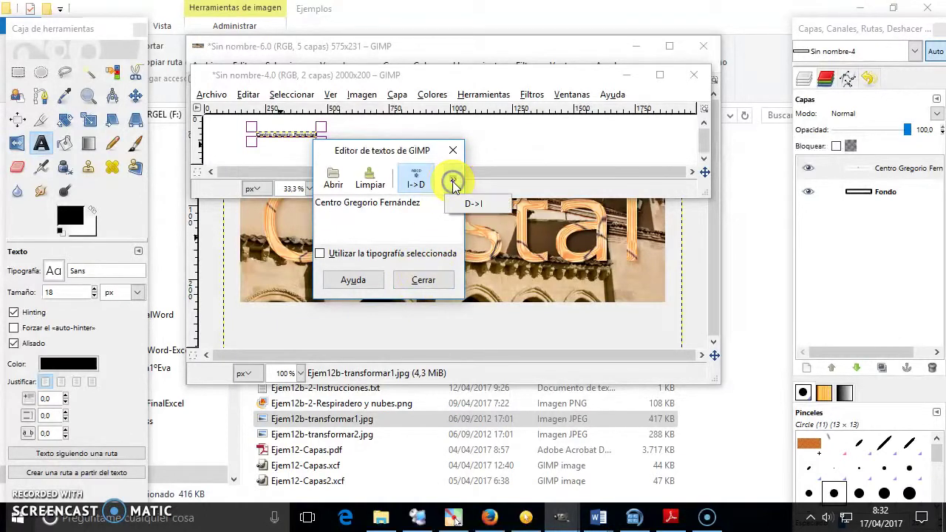
{"action": "left_click", "coordinate": [427, 284]}
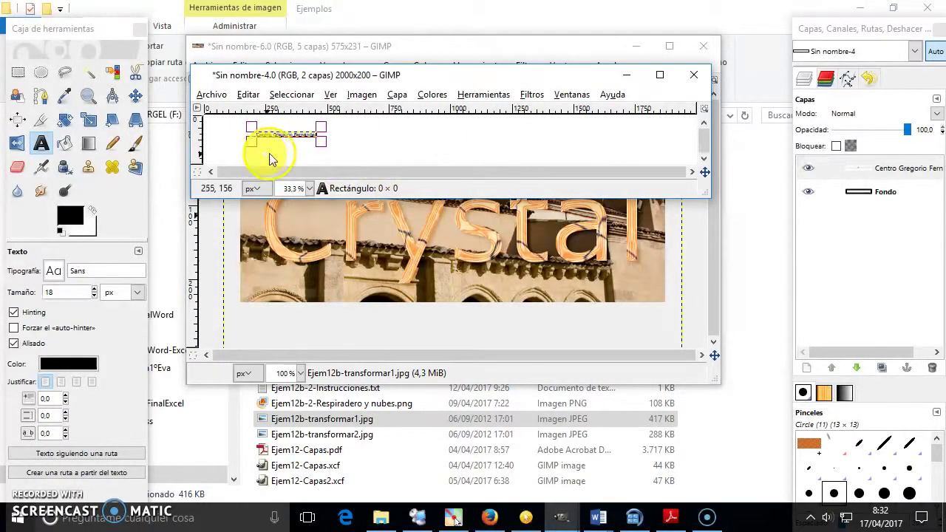
Widen the text box to 671 × 119.
{"action": "left_click", "coordinate": [317, 141]}
{"action": "left_click_drag", "start_coordinate": [326, 153], "coordinate": [422, 161]}
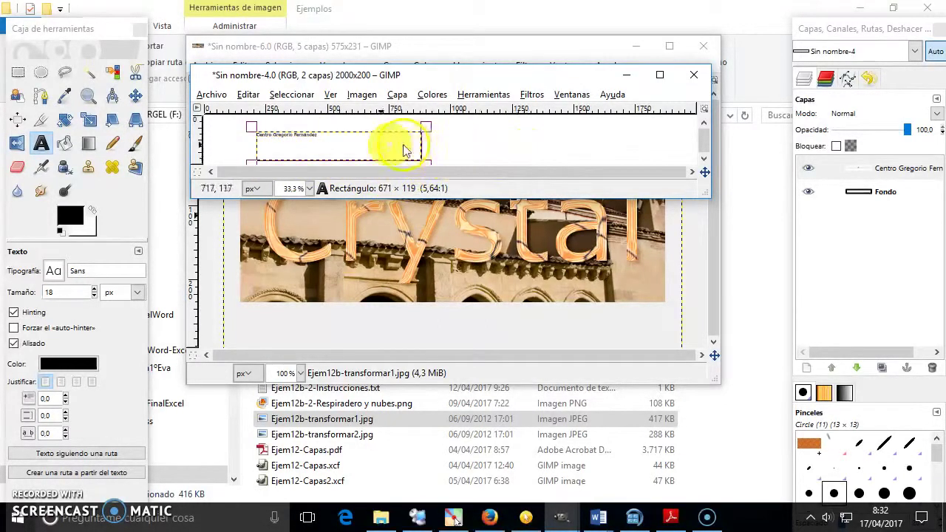
{"action": "left_click", "coordinate": [302, 140]}
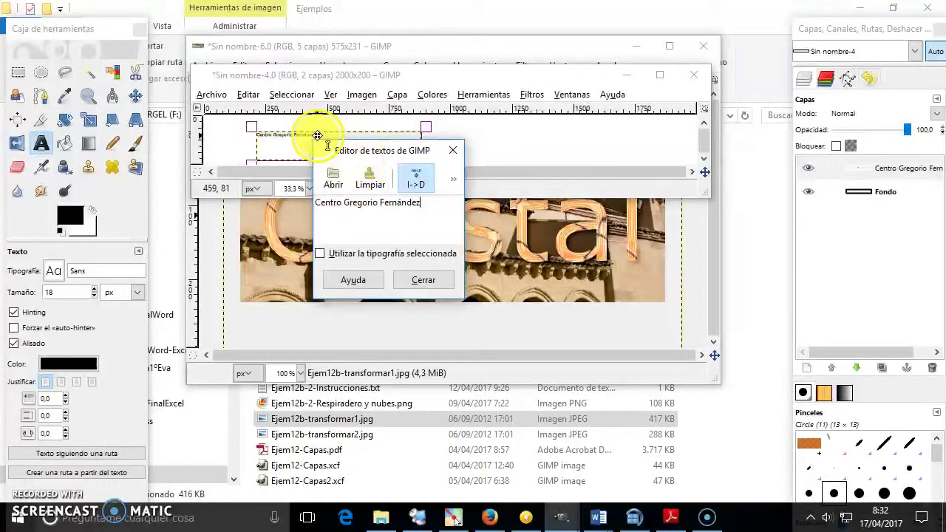
{"action": "key", "text": "Escape"}
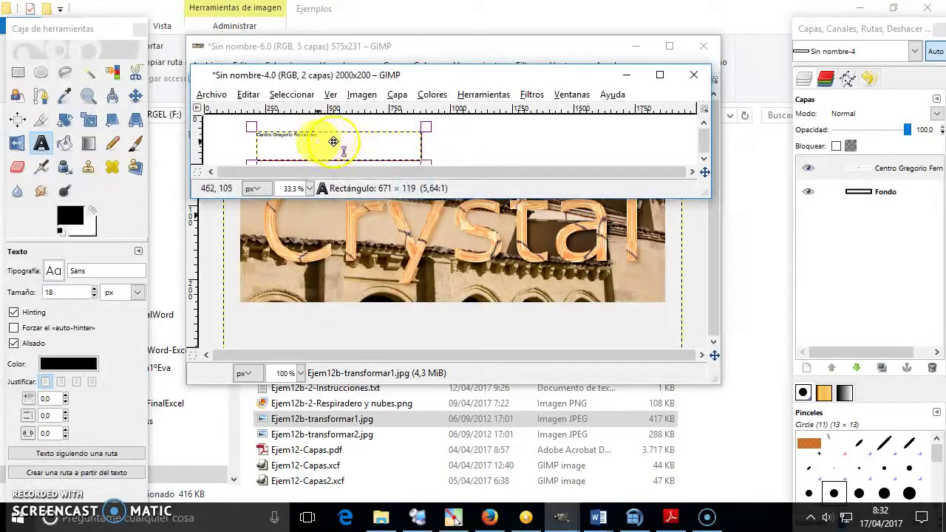
{"action": "left_click", "coordinate": [302, 143]}
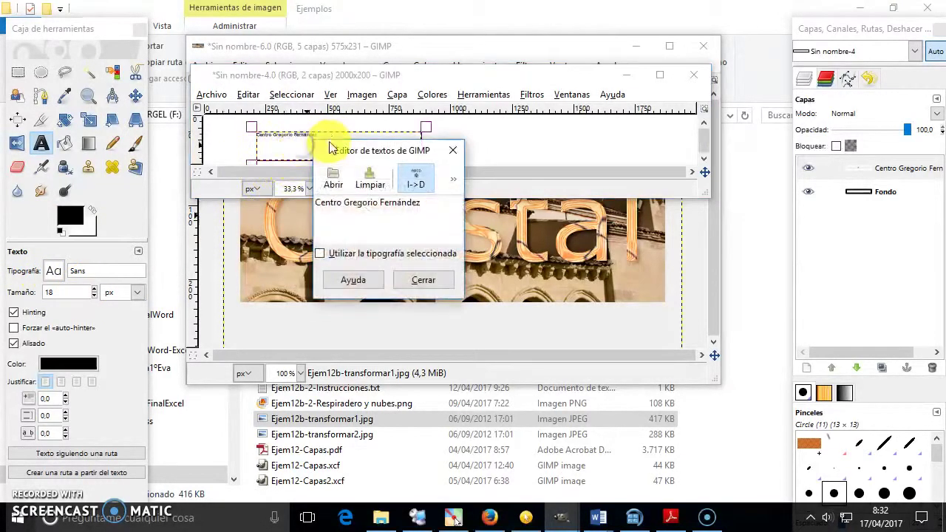
Raise the banner text size to 104 px.
{"action": "left_click", "coordinate": [452, 150]}
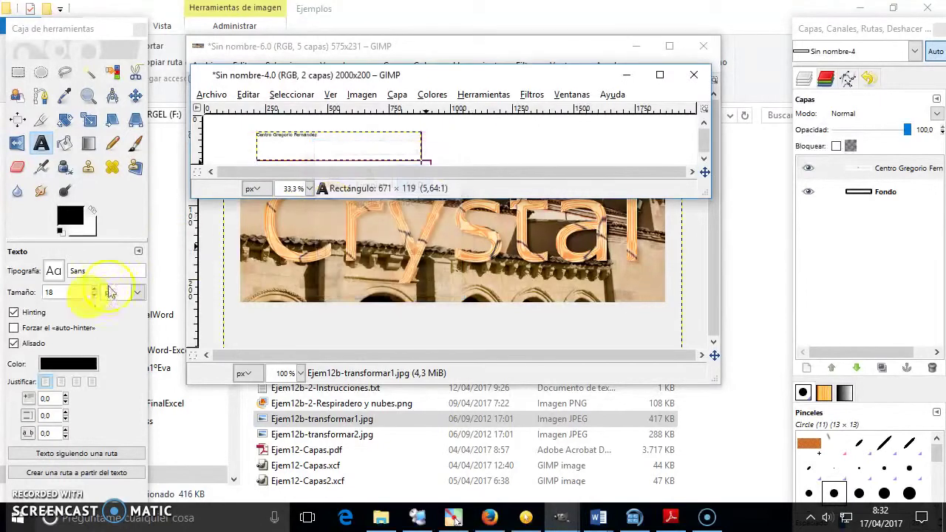
{"action": "left_click", "coordinate": [94, 289]}
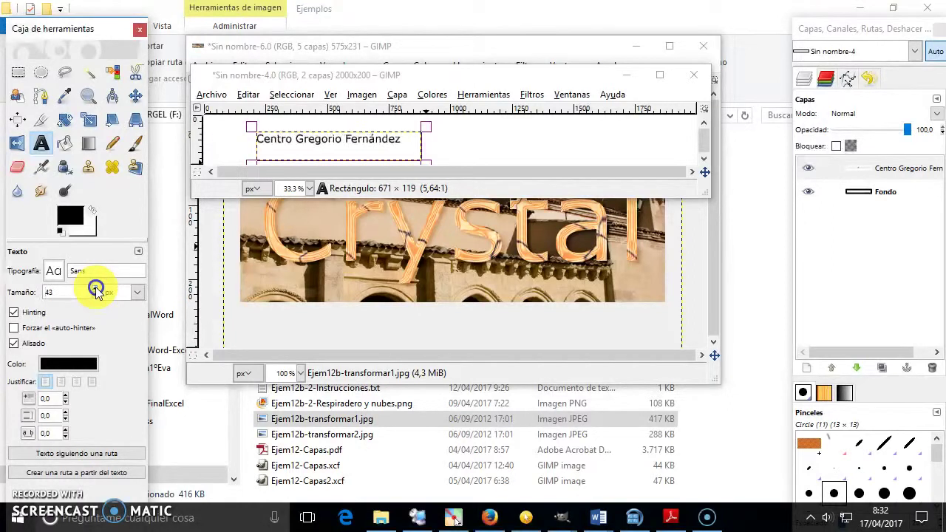
{"action": "left_click", "coordinate": [96, 289]}
{"action": "mouse_move", "coordinate": [433, 169]}
{"action": "left_mouse_down"}
{"action": "mouse_move", "coordinate": [632, 172]}
{"action": "mouse_move", "coordinate": [677, 157]}
{"action": "left_mouse_up"}
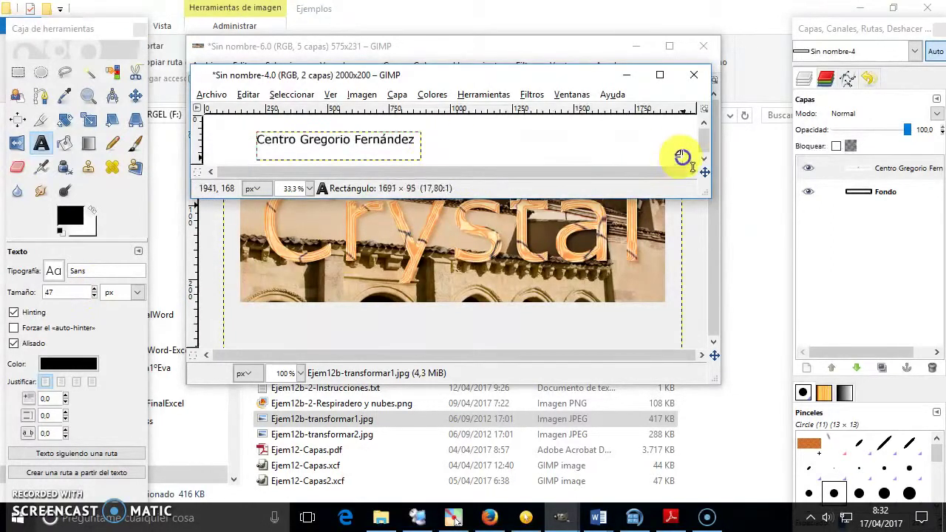
{"action": "left_click", "coordinate": [96, 289]}
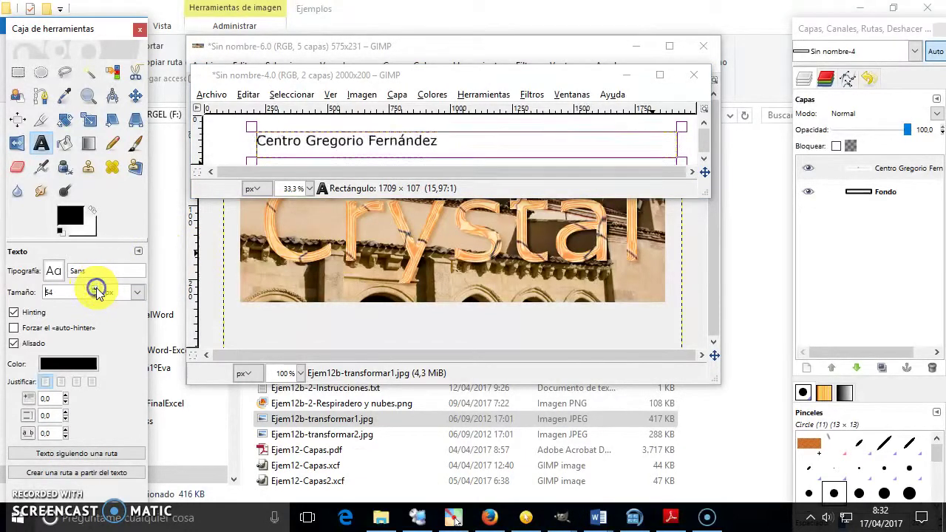
{"action": "left_click", "coordinate": [96, 289]}
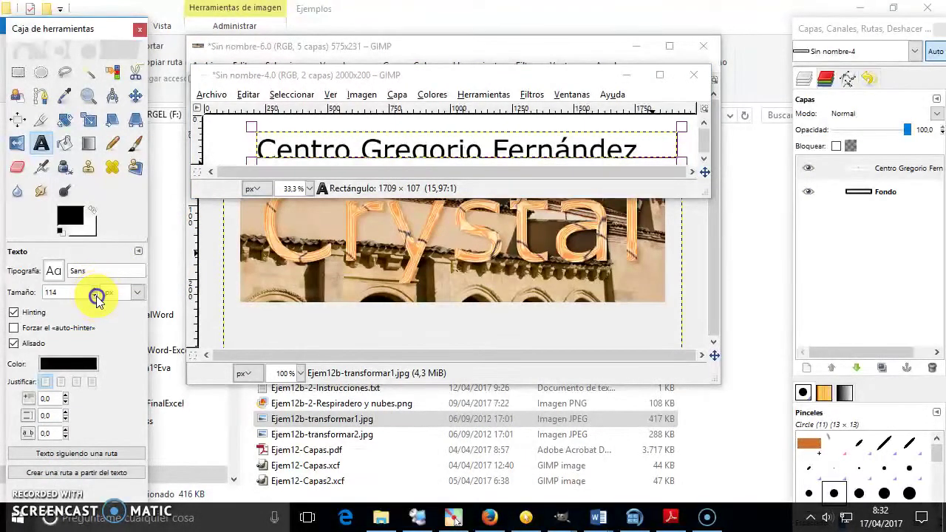
{"action": "left_click", "coordinate": [96, 295]}
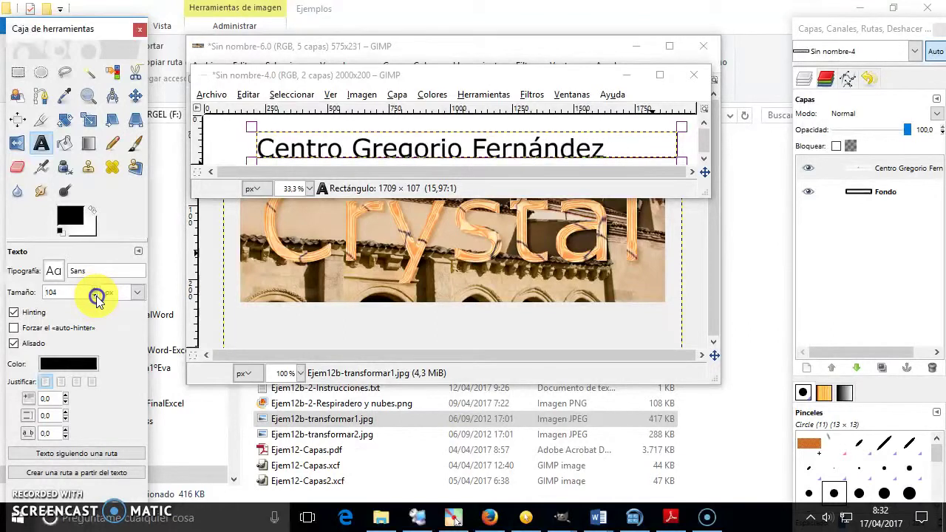
Resize the text box to fit the words at 1421 × 134.
{"action": "left_click_drag", "start_coordinate": [253, 165], "coordinate": [250, 171]}
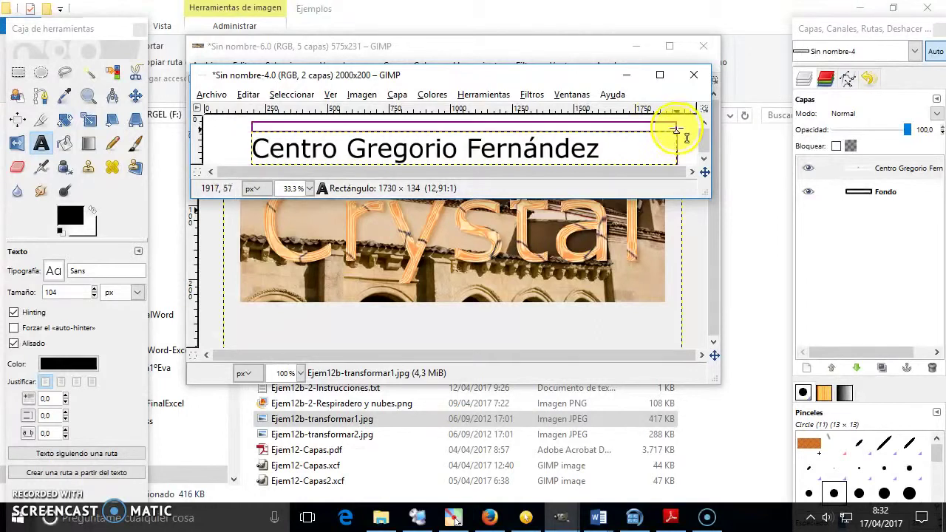
{"action": "left_click_drag", "start_coordinate": [675, 131], "coordinate": [604, 143]}
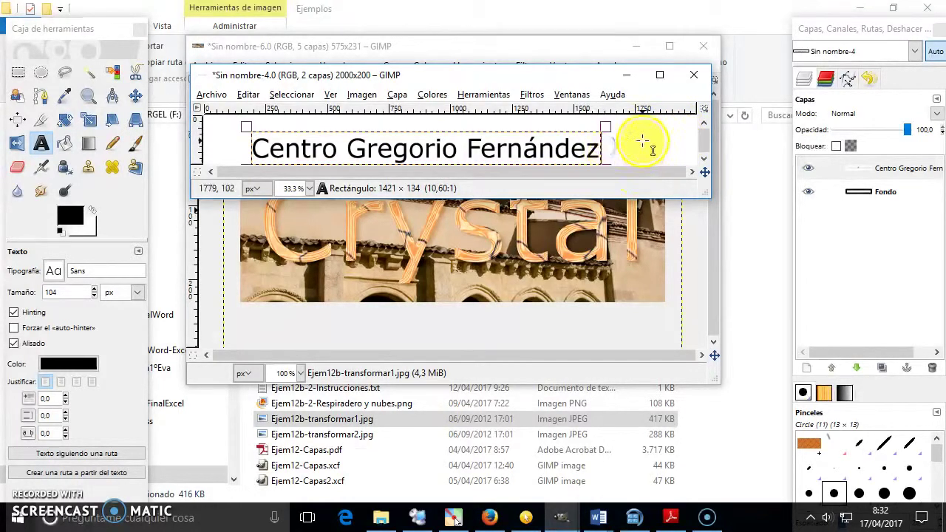
{"action": "left_click", "coordinate": [471, 147]}
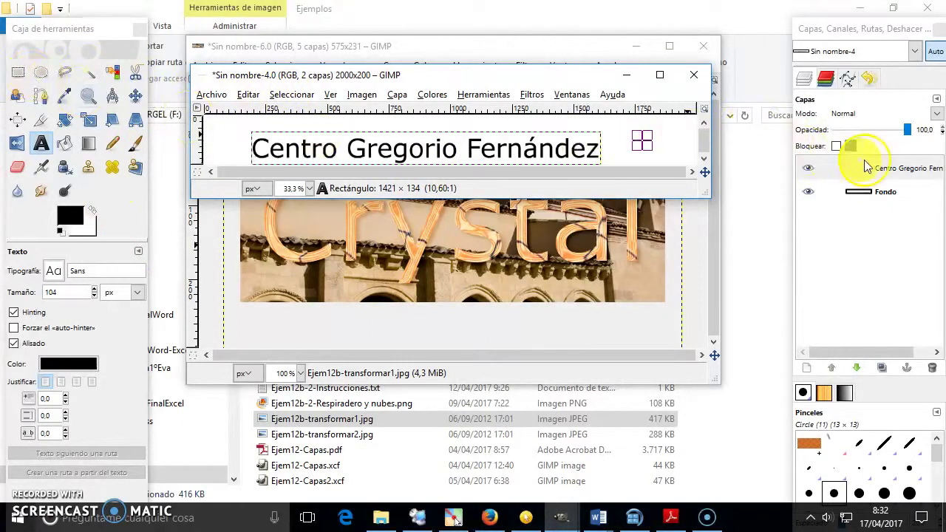
Make the text layer active and set the Align tool relative to Image.
{"action": "left_click", "coordinate": [884, 170]}
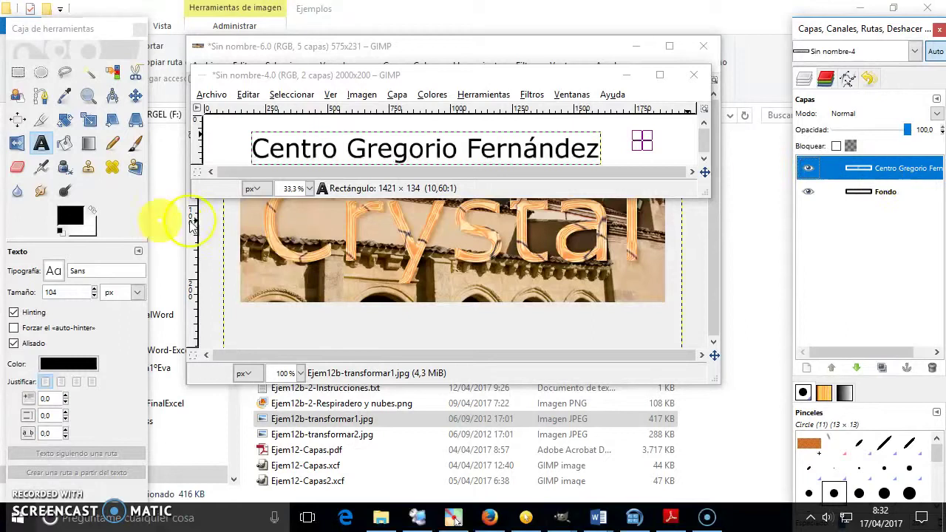
{"action": "left_click", "coordinate": [19, 146]}
{"action": "left_click", "coordinate": [883, 173]}
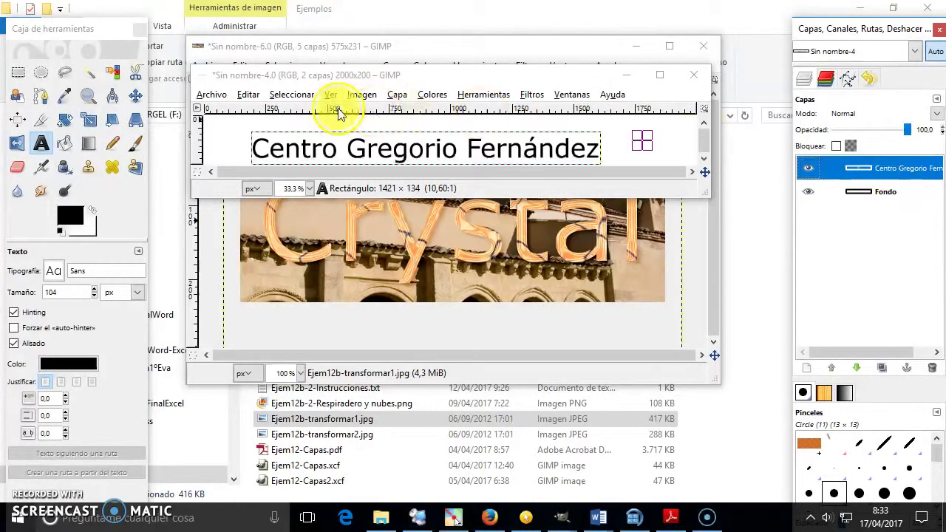
{"action": "left_click", "coordinate": [17, 144]}
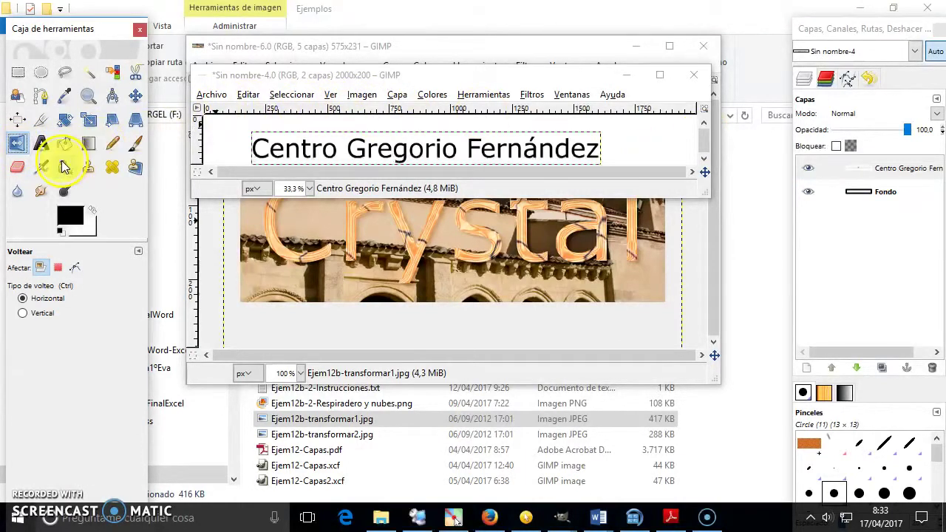
{"action": "left_click", "coordinate": [18, 120]}
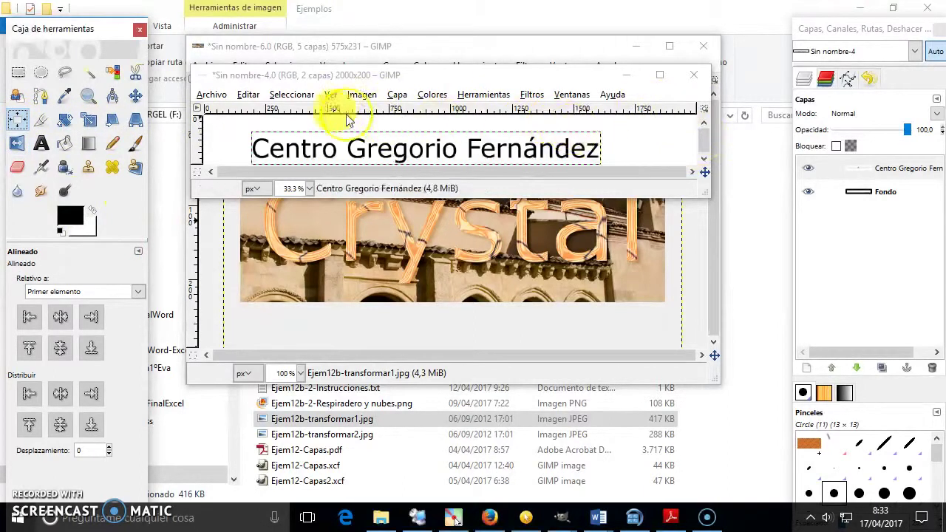
{"action": "left_click", "coordinate": [77, 291]}
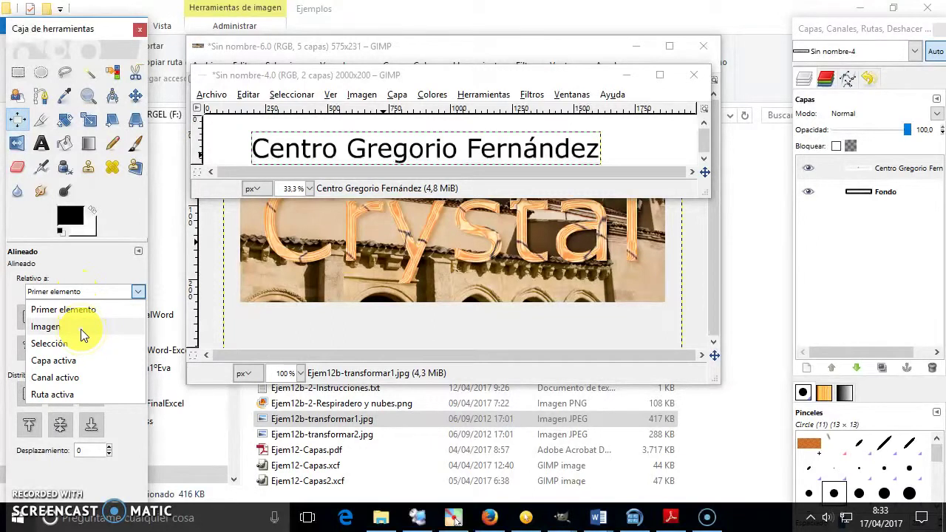
{"action": "left_click", "coordinate": [81, 329]}
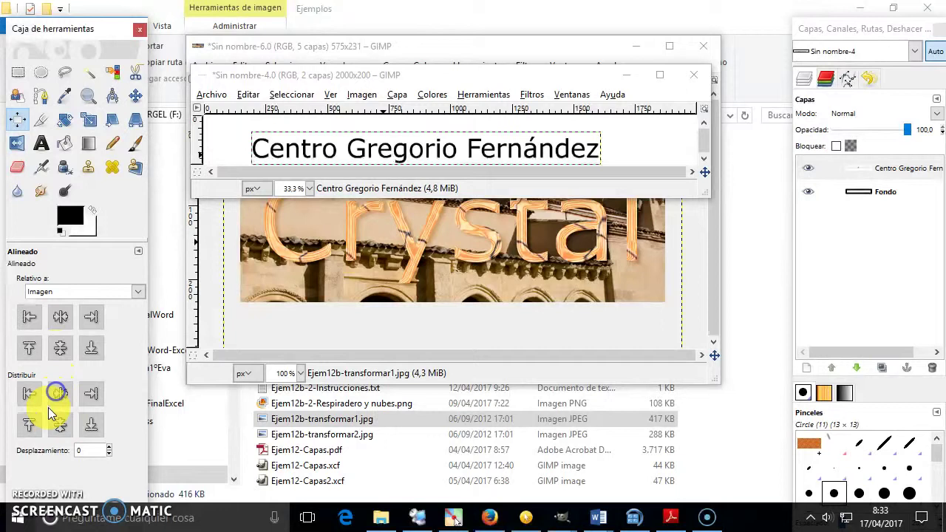
Centre the text layer horizontally and vertically on the image.
{"action": "left_click", "coordinate": [544, 137]}
{"action": "left_click", "coordinate": [884, 192]}
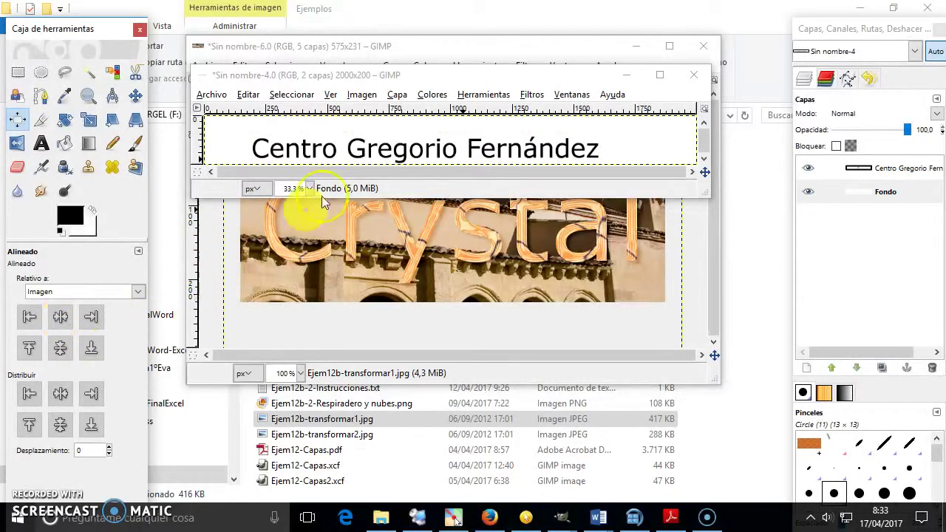
{"action": "left_click", "coordinate": [360, 148]}
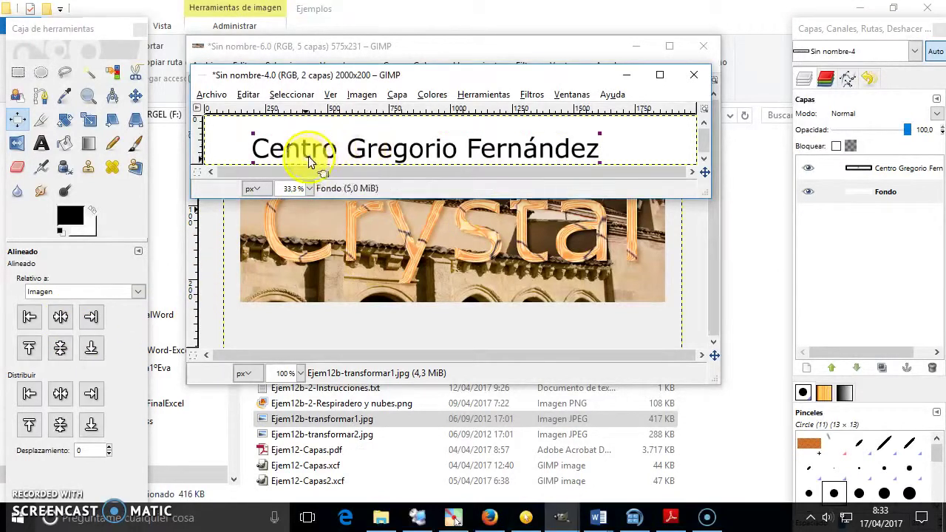
{"action": "left_click", "coordinate": [60, 317]}
{"action": "left_click", "coordinate": [60, 349]}
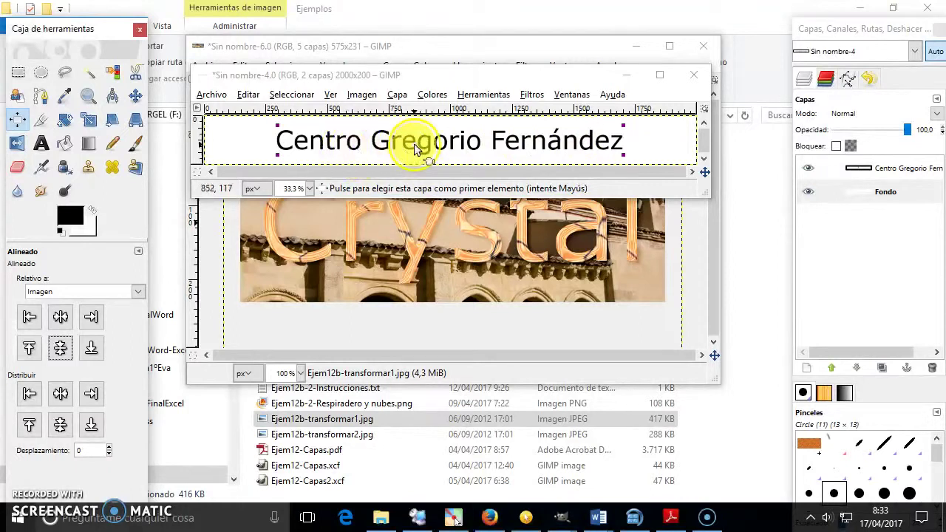
{"action": "left_click", "coordinate": [46, 148]}
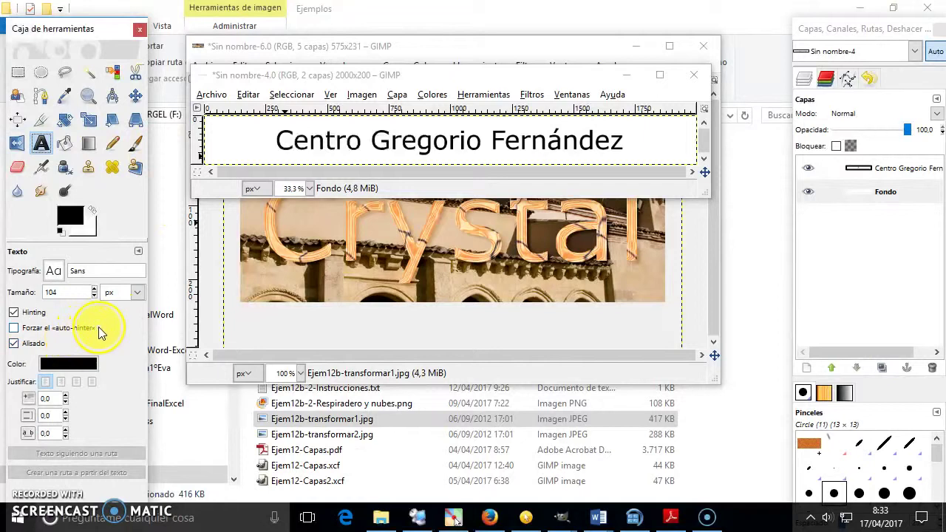
Pick Scooby Doo in the Text tool's font list and cancel an accidental new text box.
{"action": "left_click", "coordinate": [112, 270]}
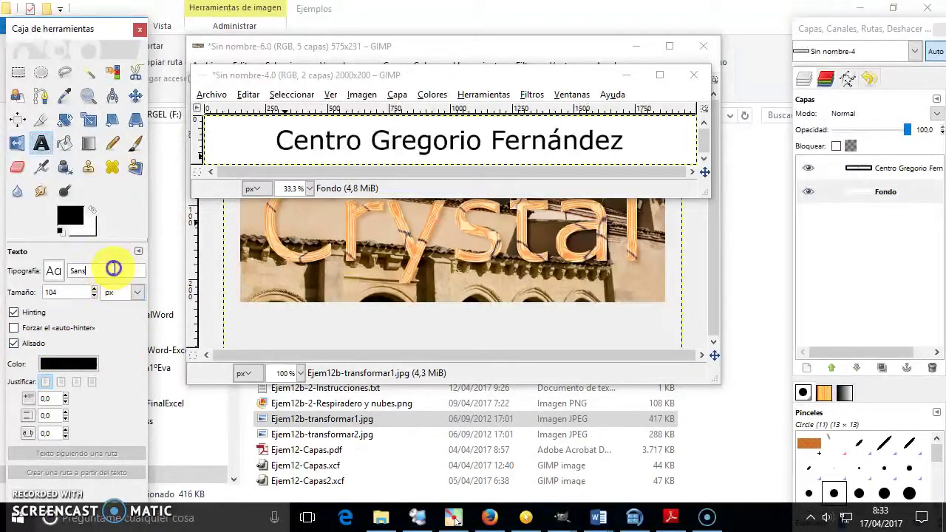
{"action": "left_click", "coordinate": [51, 272]}
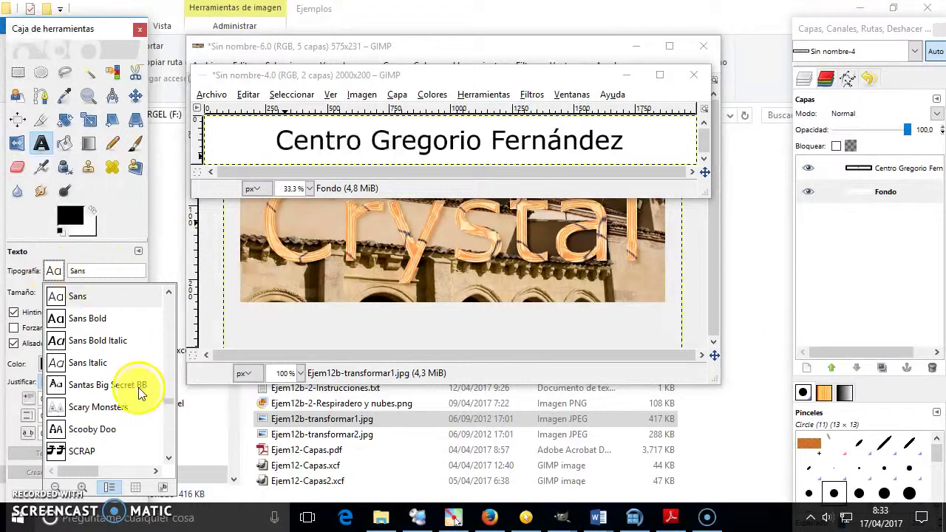
{"action": "left_click", "coordinate": [68, 432]}
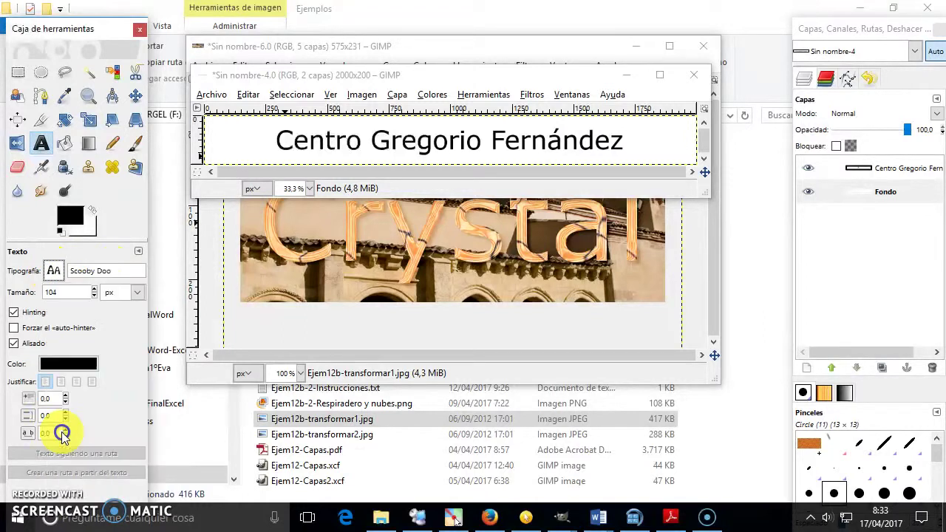
{"action": "left_click", "coordinate": [390, 136]}
{"action": "key", "text": "Escape"}
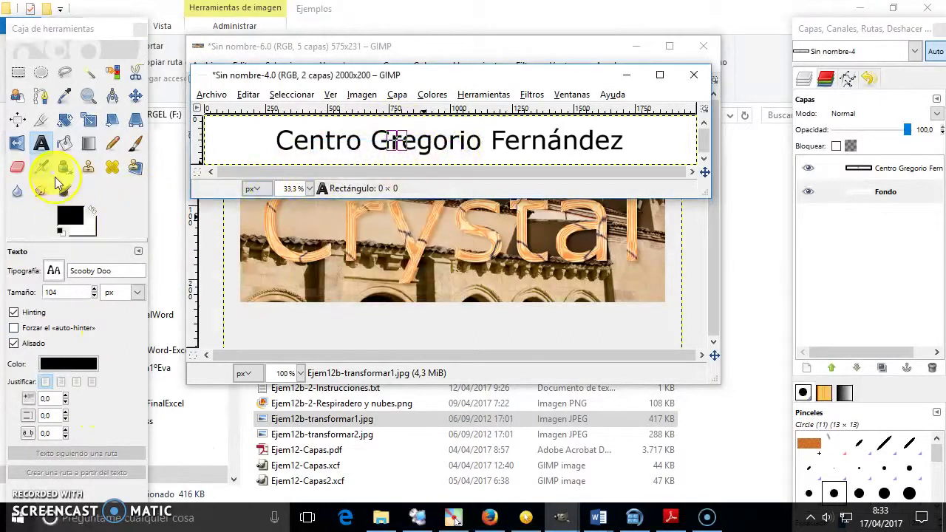
Select the existing centre-name text layer and apply Scooby Doo to it at 104 px.
{"action": "left_click", "coordinate": [887, 168]}
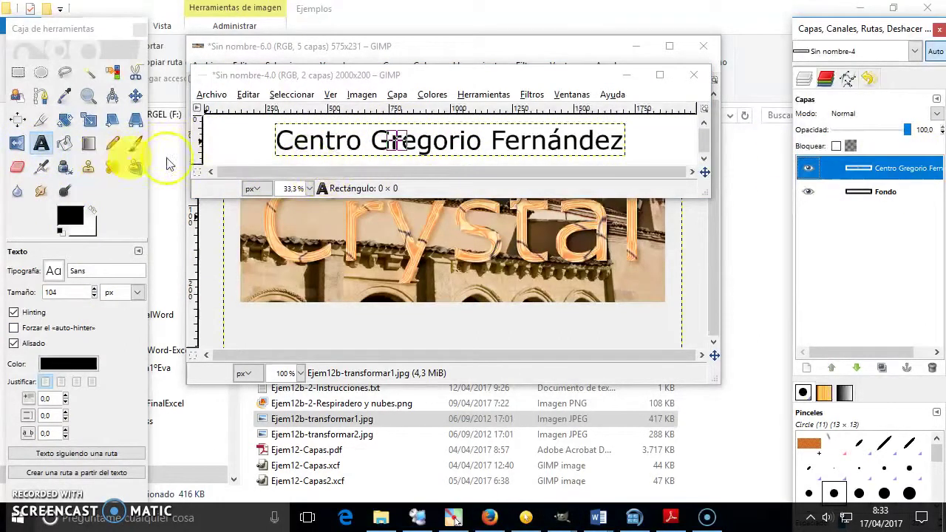
{"action": "left_click", "coordinate": [40, 143]}
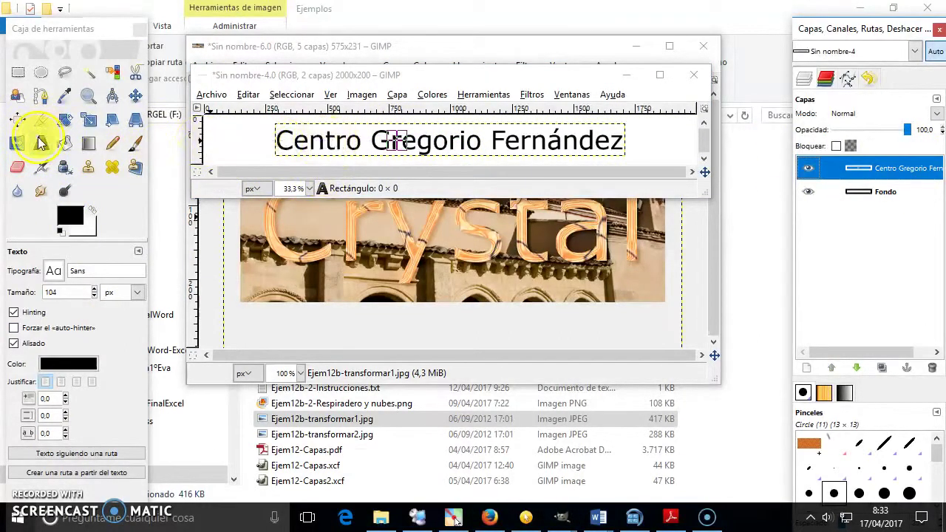
{"action": "left_click", "coordinate": [312, 148]}
{"action": "key", "text": "Escape"}
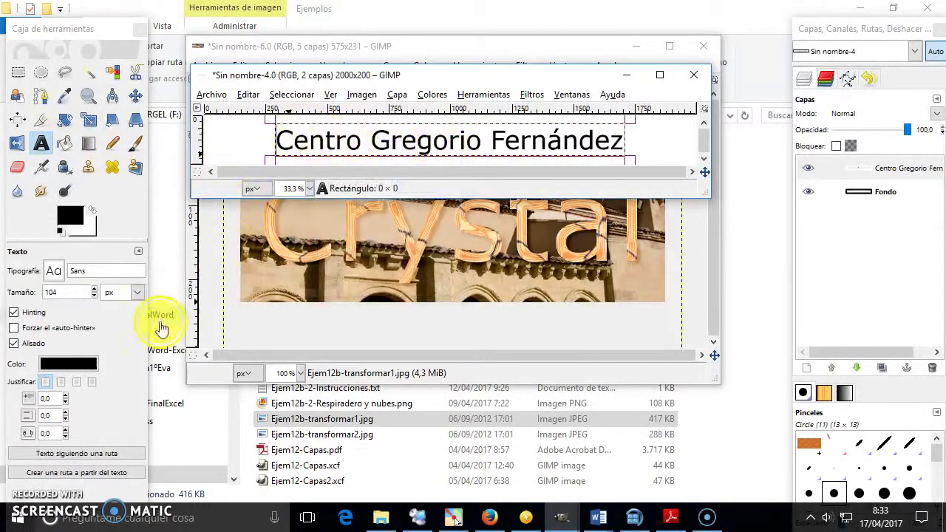
{"action": "left_click", "coordinate": [57, 272]}
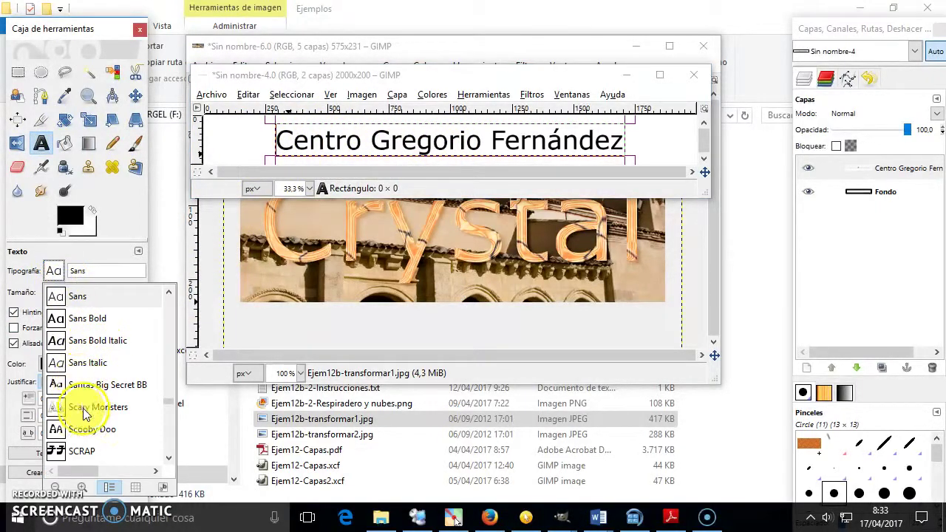
{"action": "left_click", "coordinate": [65, 433]}
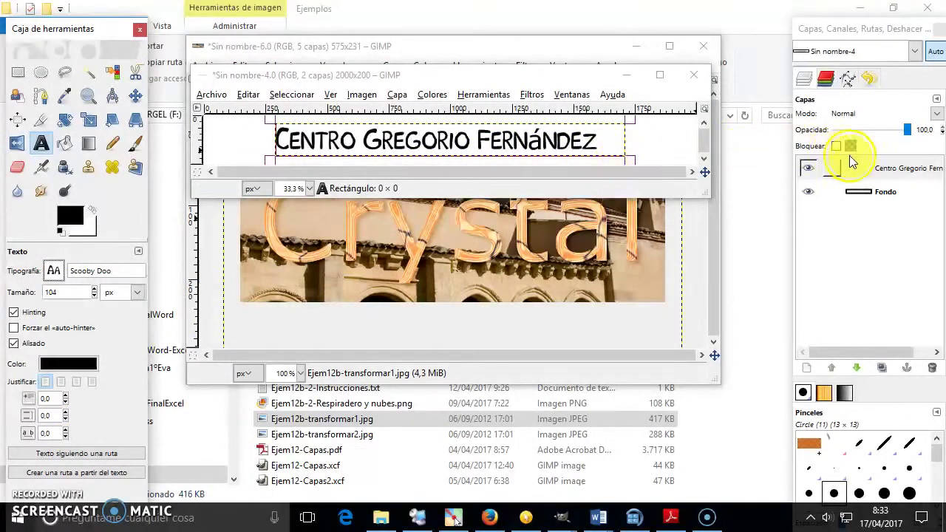
{"action": "left_click", "coordinate": [865, 192]}
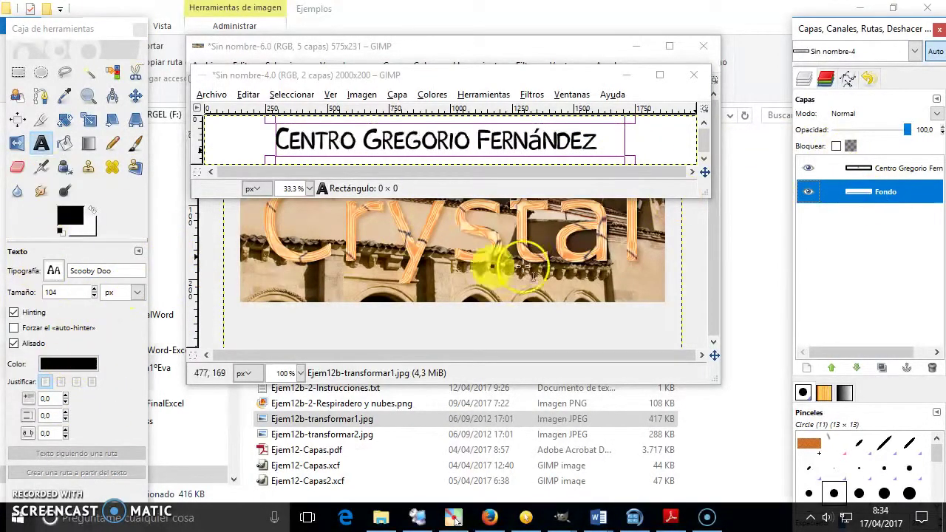
{"action": "left_click", "coordinate": [597, 141]}
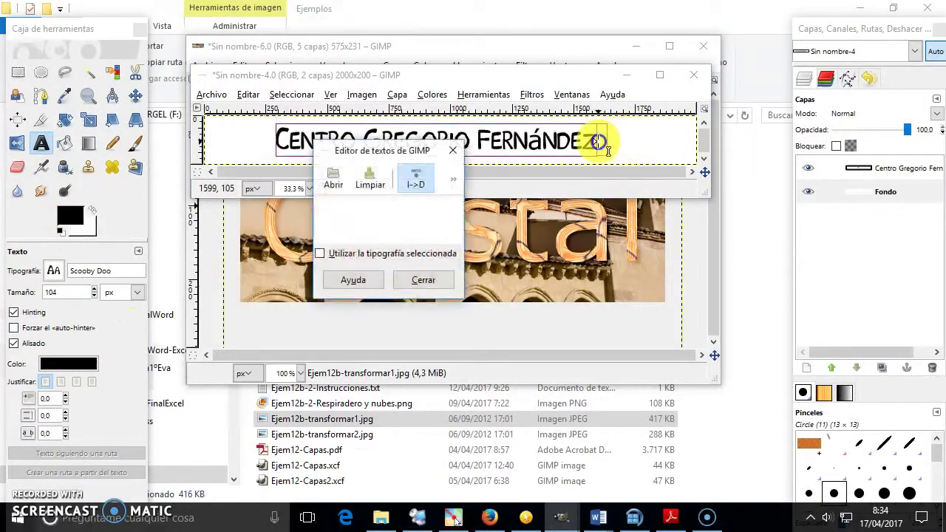
{"action": "left_click", "coordinate": [452, 150]}
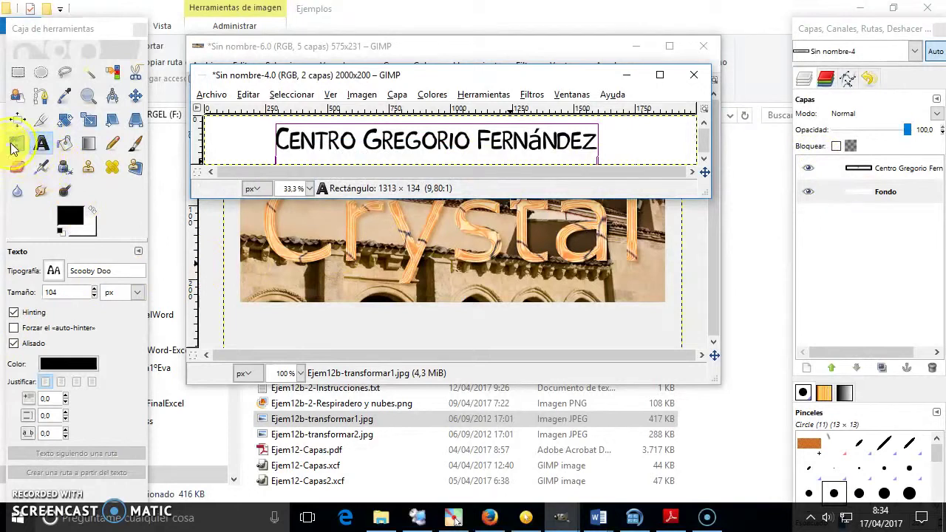
Vertically centre the text layer in the 2000×200 banner using Align middle.
{"action": "left_click", "coordinate": [17, 118]}
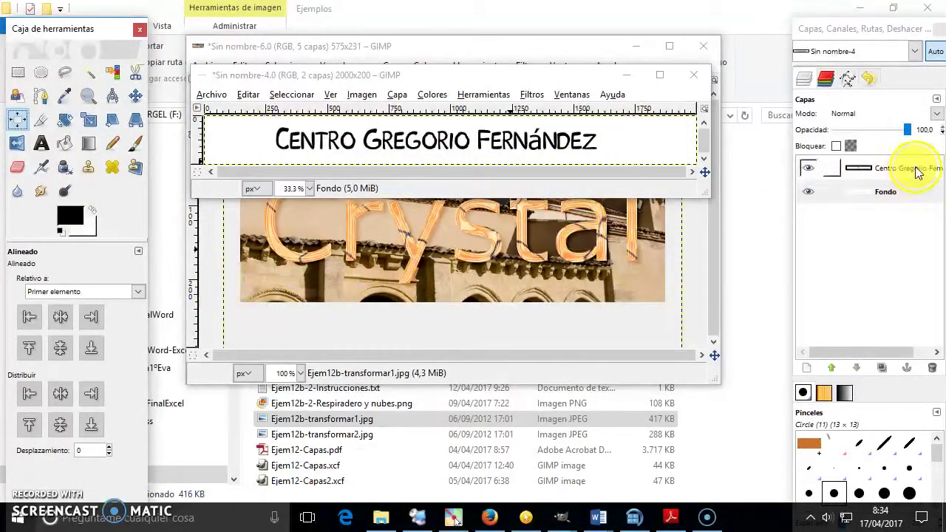
{"action": "left_click", "coordinate": [903, 191]}
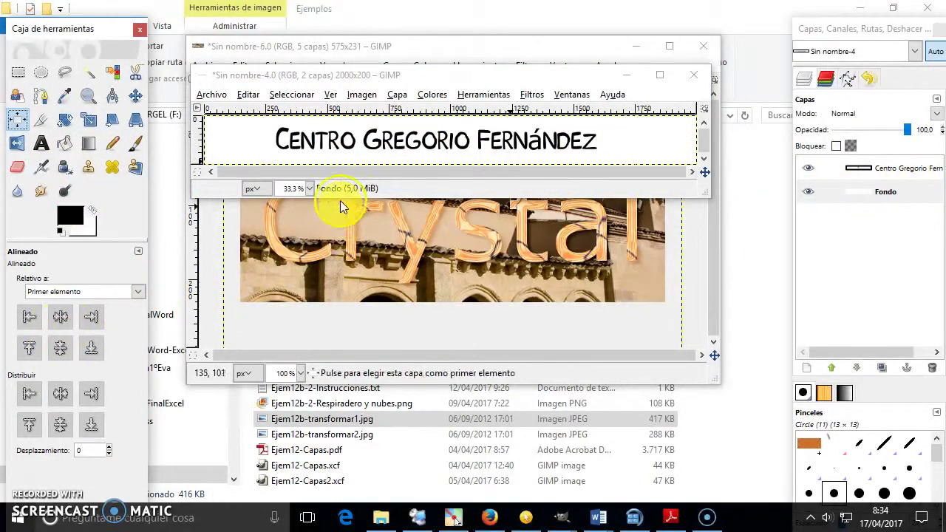
{"action": "left_click", "coordinate": [348, 141]}
{"action": "left_click", "coordinate": [60, 317]}
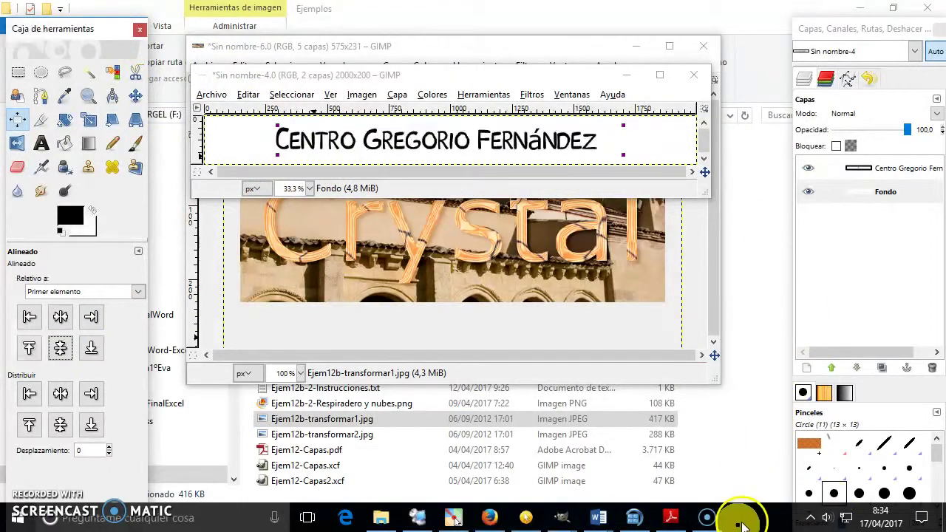
{"action": "left_click", "coordinate": [370, 175]}
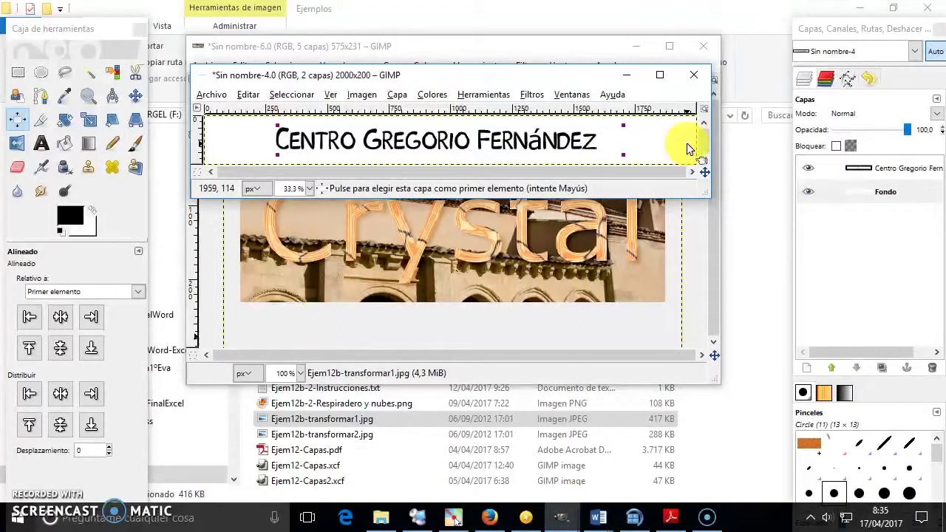
Turn the Centro Gregorio Fernández text layer into a selection with Texto a selección.
{"action": "left_click", "coordinate": [884, 172]}
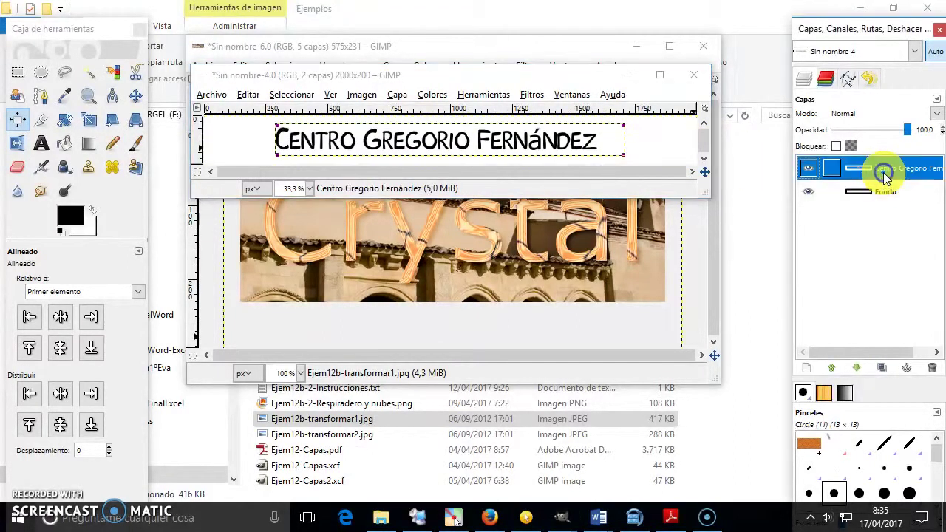
{"action": "right_click", "coordinate": [885, 174]}
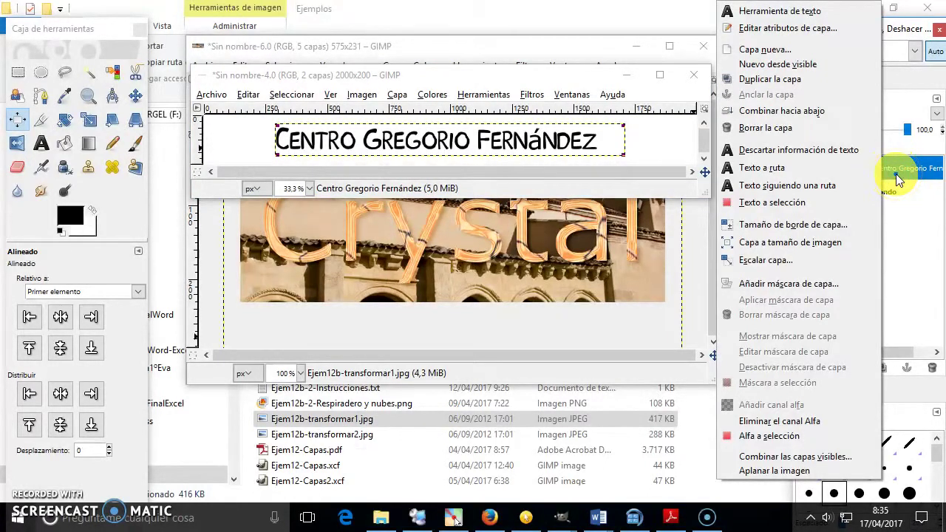
{"action": "left_click", "coordinate": [857, 202]}
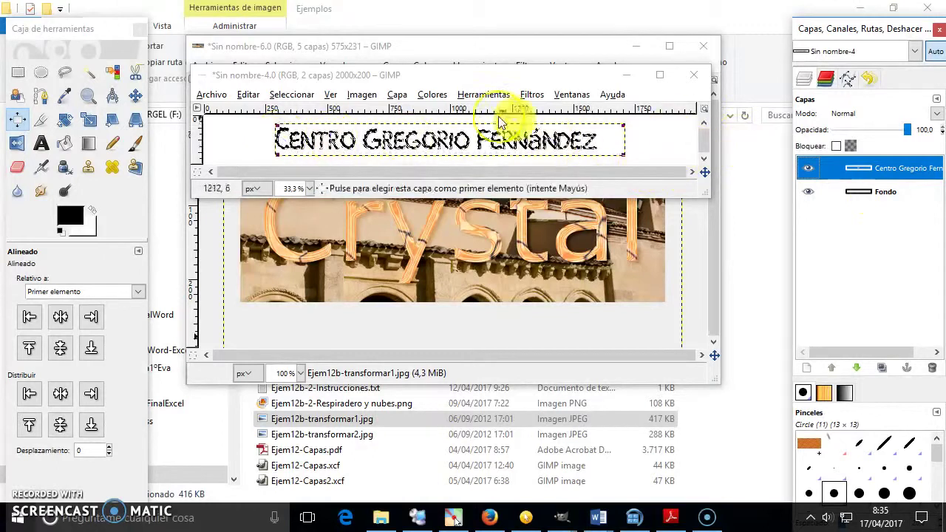
Add a transparent-fill layer named 'Texto creado a partir selección'.
{"action": "left_click", "coordinate": [397, 94]}
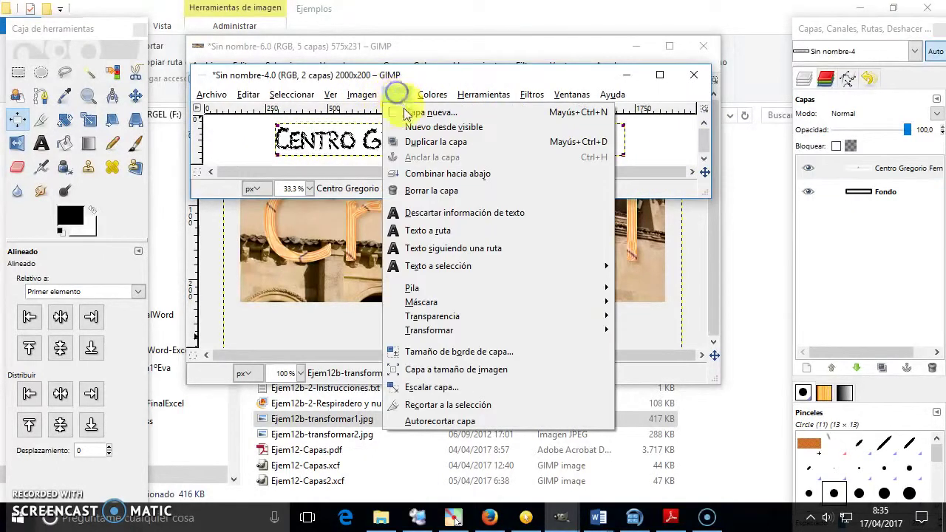
{"action": "left_click", "coordinate": [404, 114]}
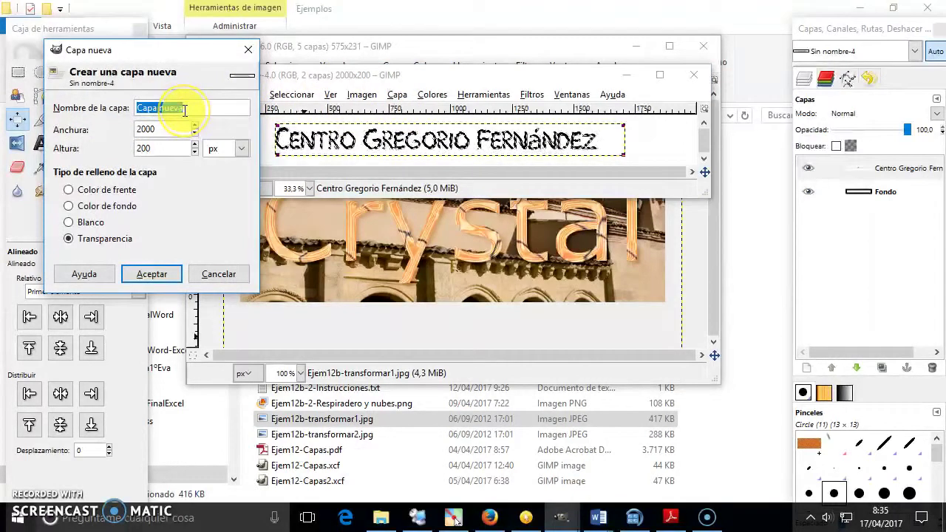
{"action": "type", "text": "Texto "}
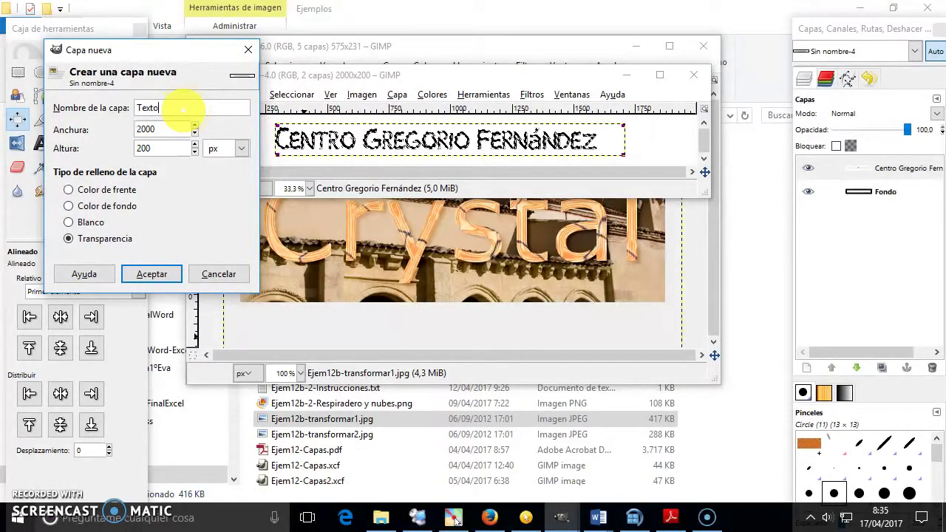
{"action": "type", "text": "creado "}
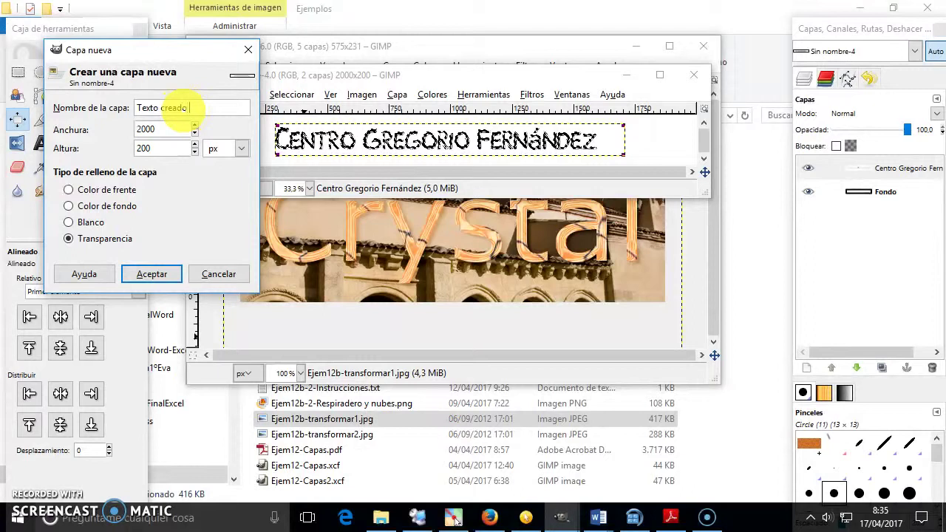
{"action": "type", "text": "a partir "}
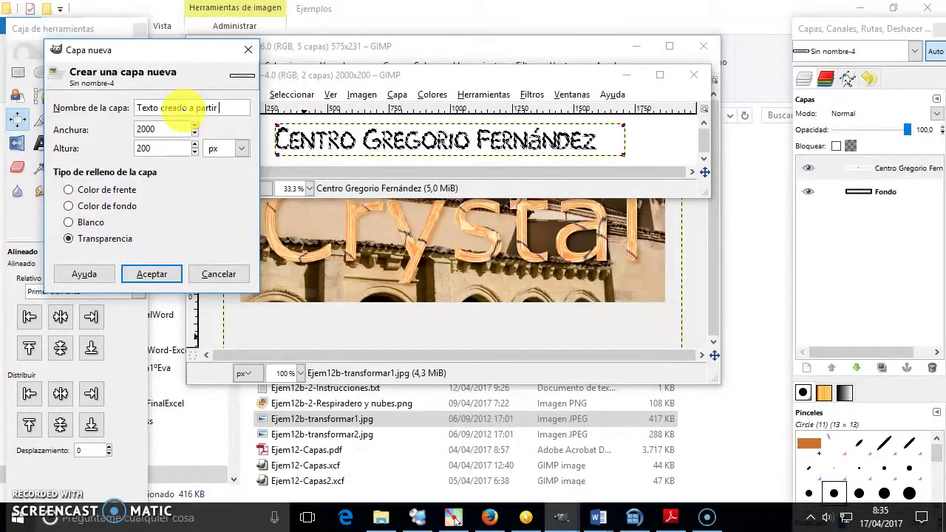
{"action": "type", "text": "selección"}
{"action": "key", "text": "Return"}
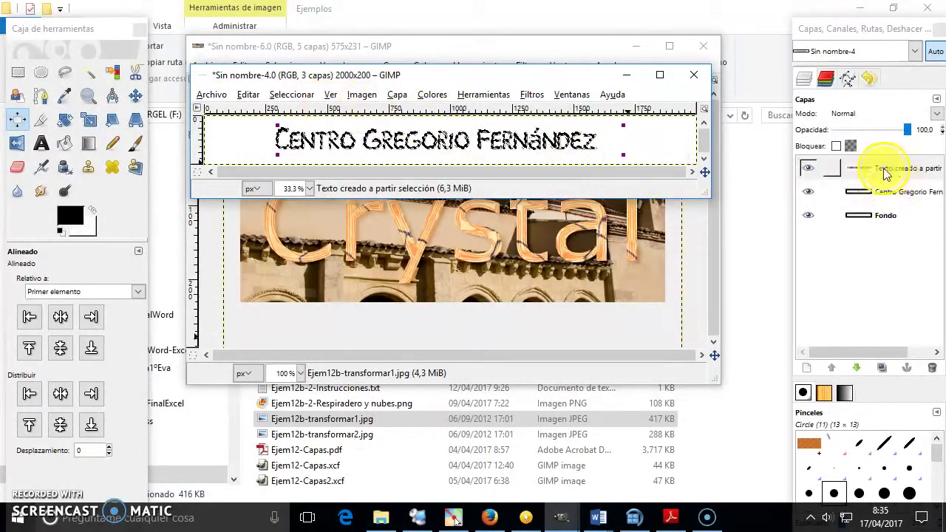
Fill the lettering selection with a multicolour gradient dragged across the text.
{"action": "left_click", "coordinate": [87, 149]}
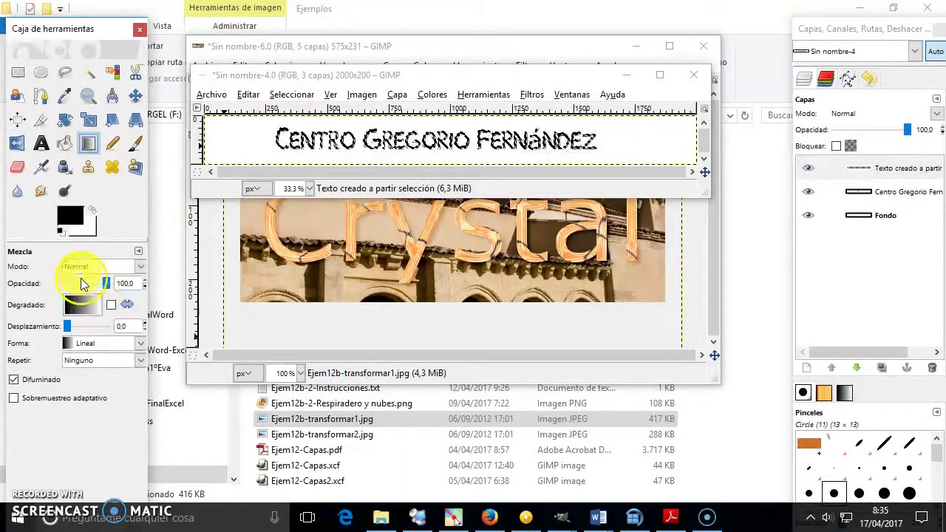
{"action": "left_click", "coordinate": [76, 220]}
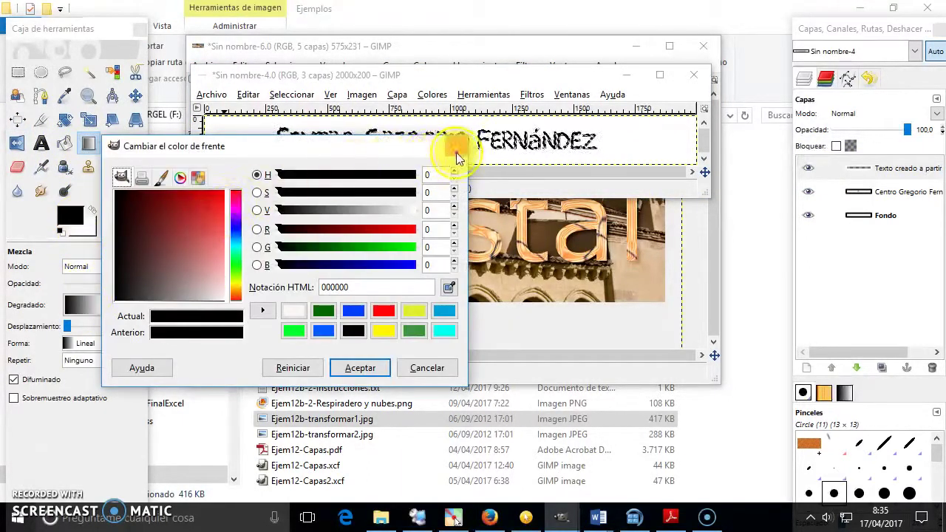
{"action": "left_click", "coordinate": [344, 366]}
{"action": "left_click", "coordinate": [90, 303]}
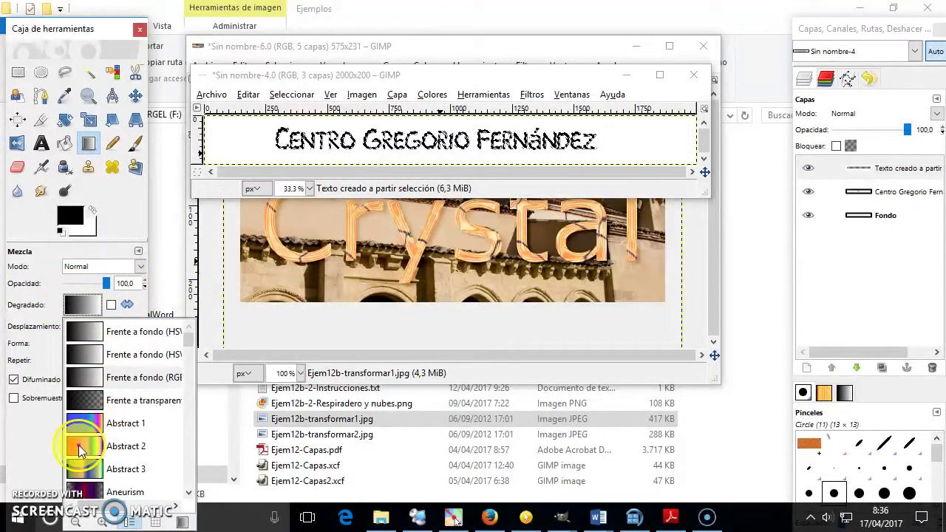
{"action": "left_click", "coordinate": [79, 445]}
{"action": "left_click_drag", "start_coordinate": [260, 139], "coordinate": [655, 142]}
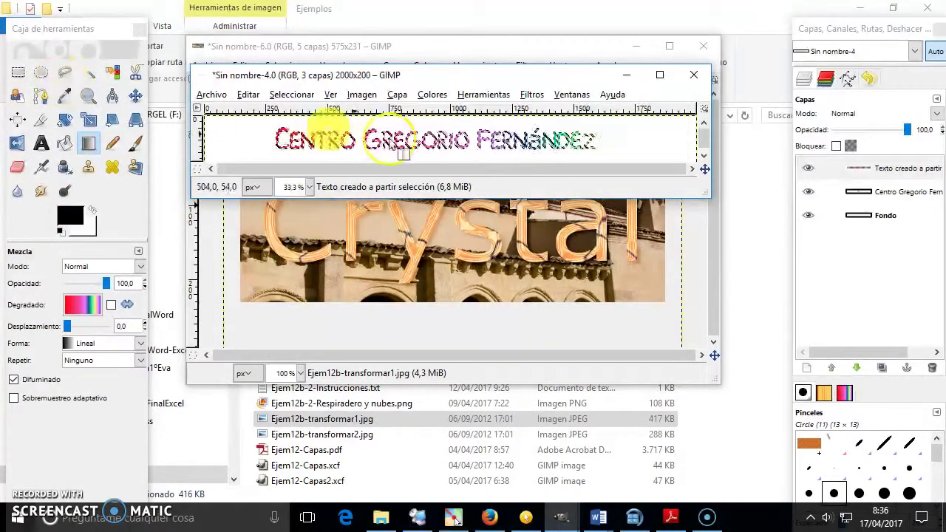
Toggle the text and gradient layers off and on to check, leaving all visible.
{"action": "left_click", "coordinate": [809, 193]}
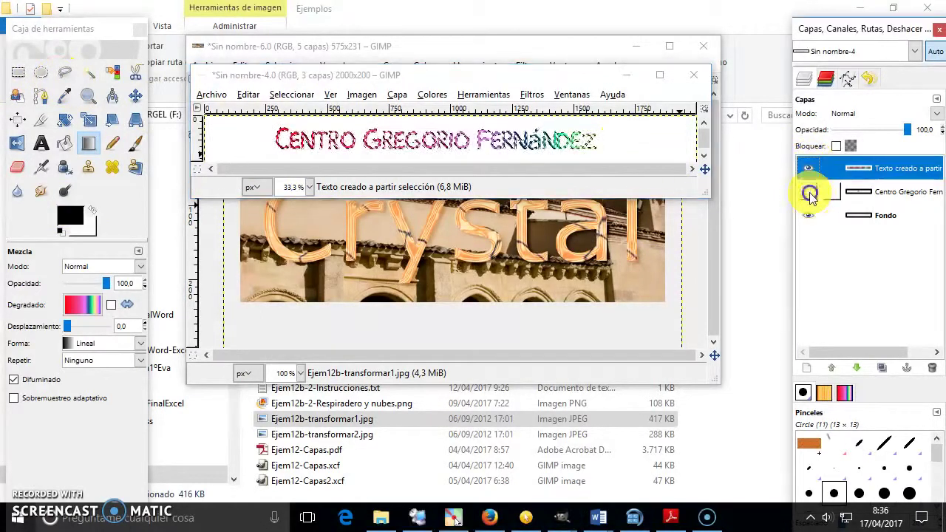
{"action": "left_click", "coordinate": [808, 168]}
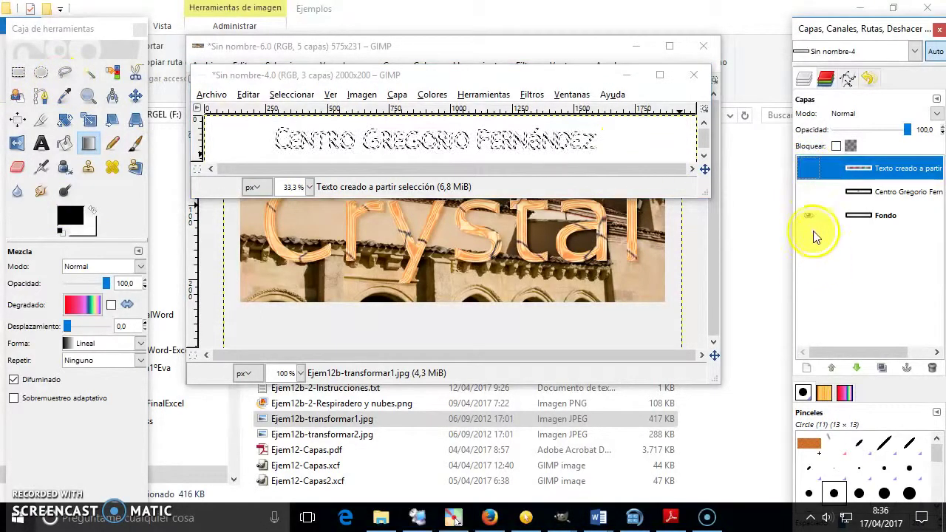
{"action": "left_click", "coordinate": [809, 192]}
{"action": "left_click", "coordinate": [809, 169]}
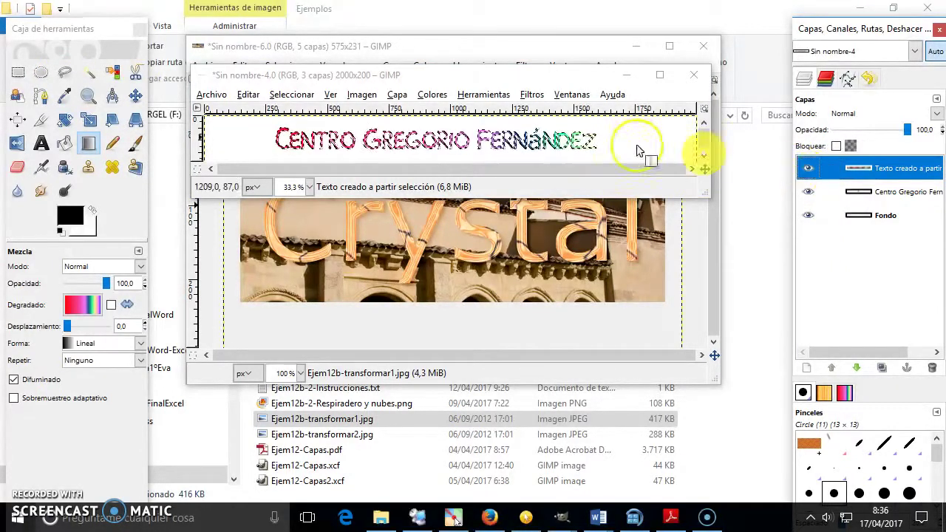
Zoom the banner to 50% and enlarge its window to show all the text.
{"action": "left_click", "coordinate": [88, 96]}
{"action": "left_click", "coordinate": [384, 140]}
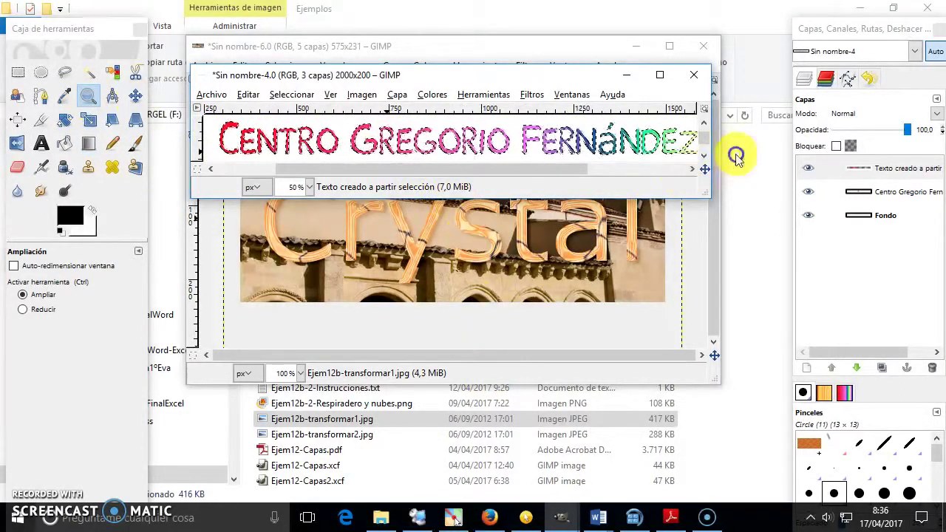
{"action": "left_click_drag", "start_coordinate": [711, 197], "coordinate": [790, 335]}
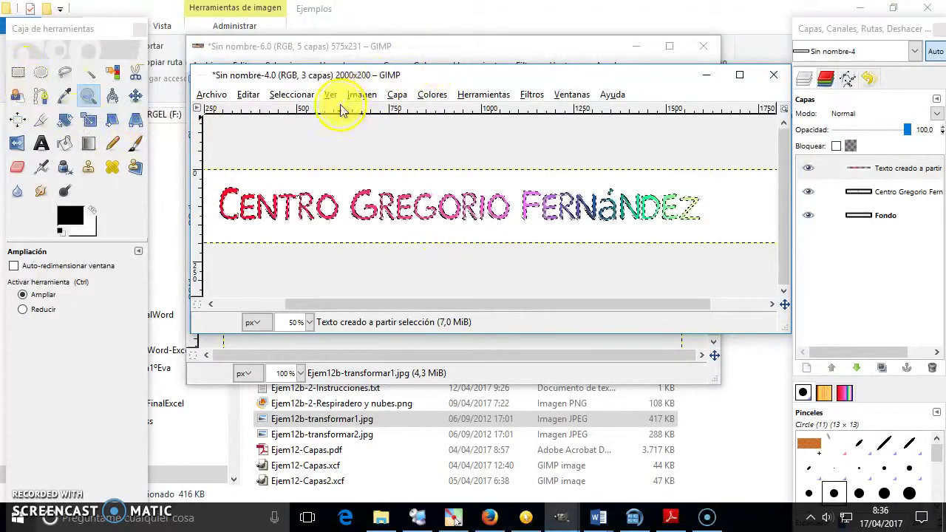
Move the gradient layer about -10, -6 px so the black text shows as a shadow.
{"action": "left_click", "coordinate": [135, 95]}
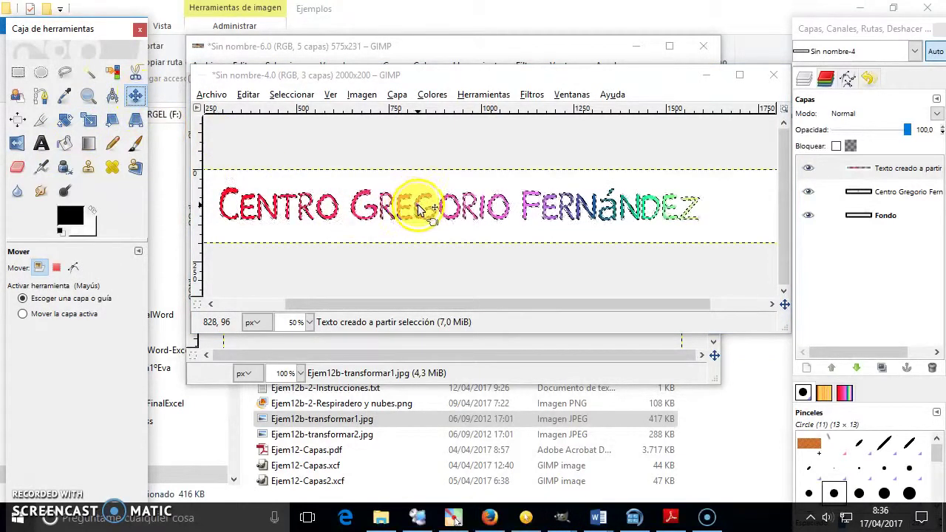
{"action": "left_click_drag", "start_coordinate": [418, 209], "coordinate": [416, 207]}
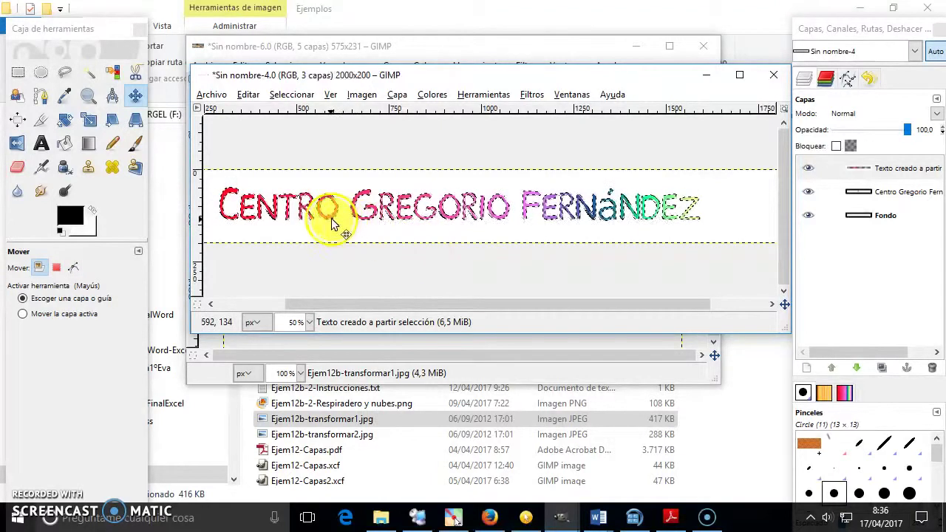
{"action": "left_click_drag", "start_coordinate": [328, 225], "coordinate": [324, 220]}
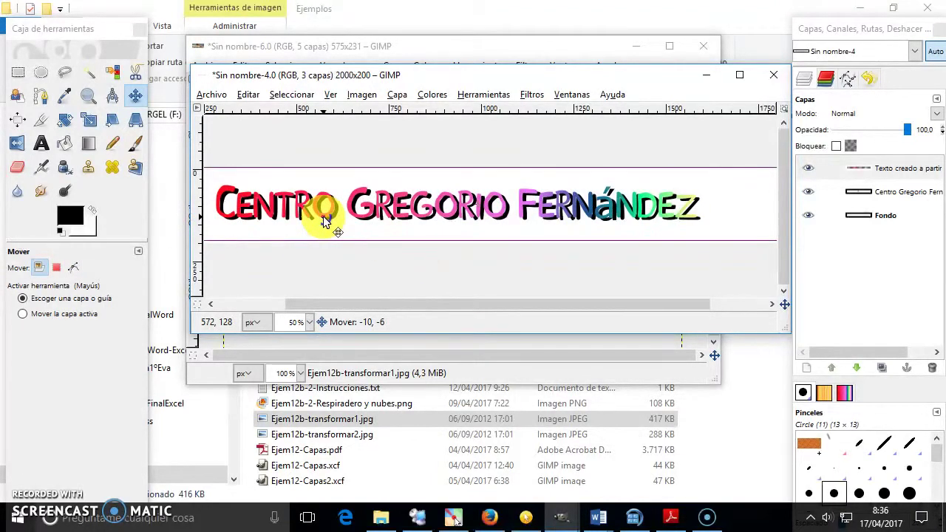
{"action": "left_click_drag", "start_coordinate": [324, 221], "coordinate": [325, 220]}
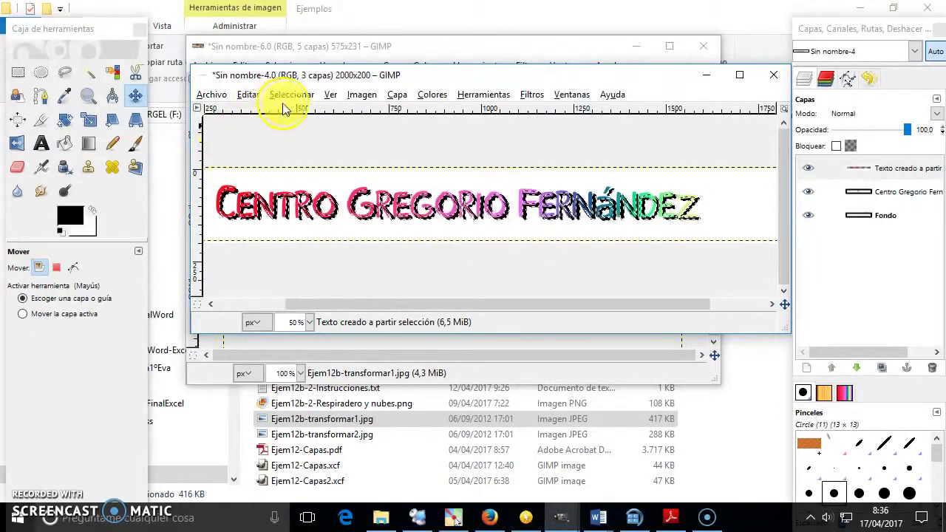
Select none, make the Centro Gregorio Fernández layer active, and move the banner window higher.
{"action": "left_click", "coordinate": [247, 96]}
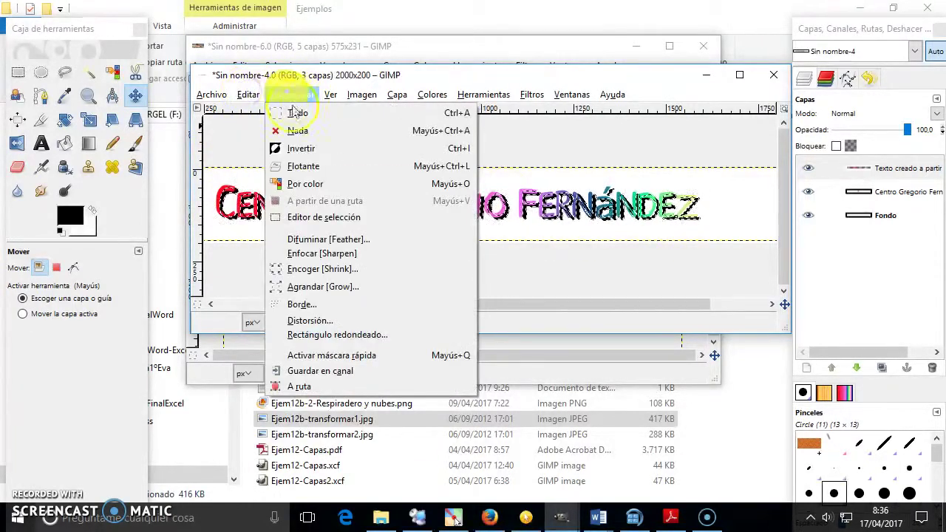
{"action": "left_click", "coordinate": [310, 131]}
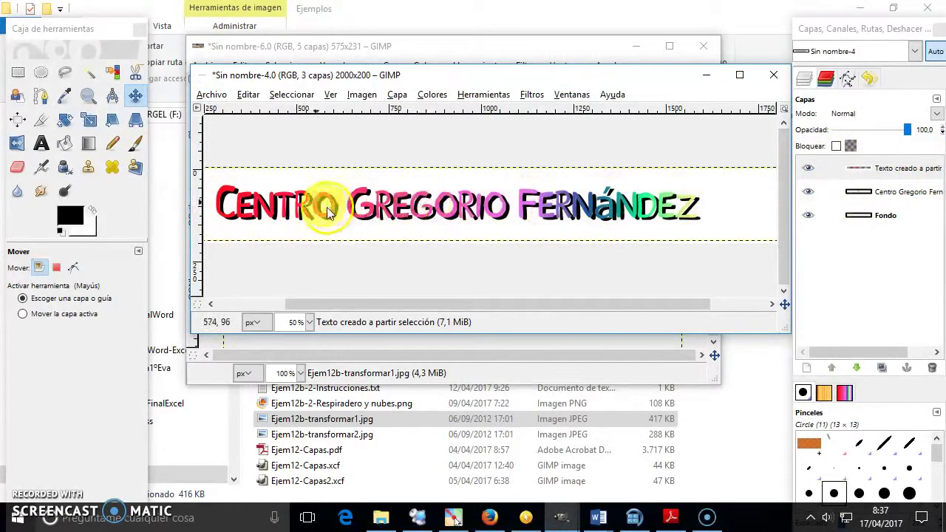
{"action": "left_click", "coordinate": [890, 194]}
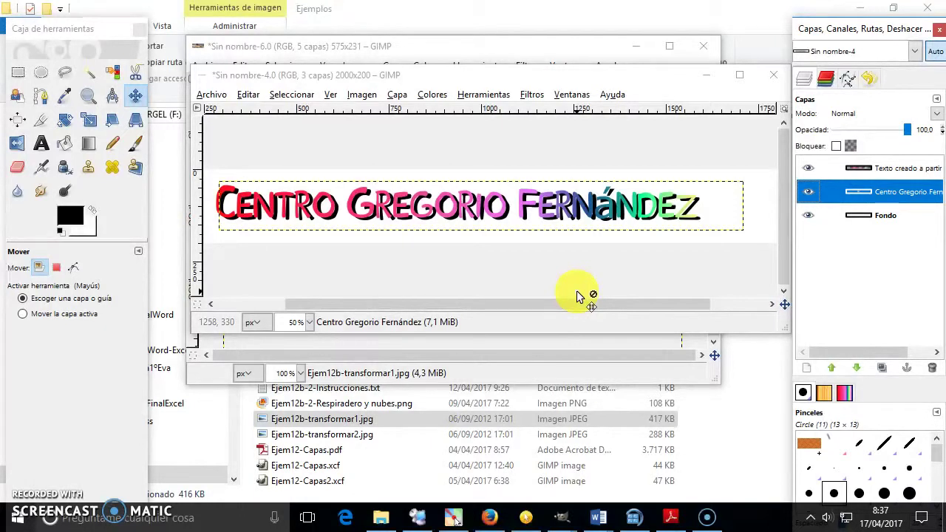
{"action": "left_click", "coordinate": [491, 81]}
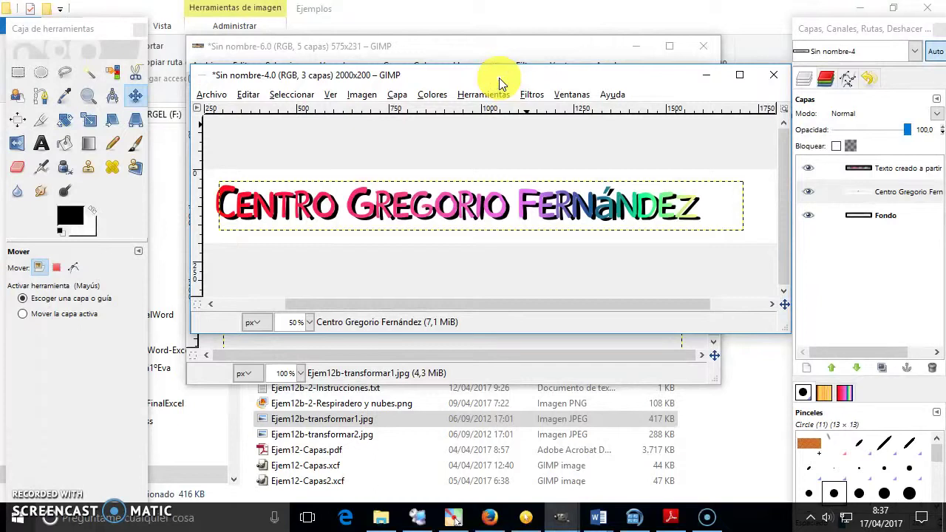
{"action": "left_click_drag", "start_coordinate": [499, 77], "coordinate": [491, 23]}
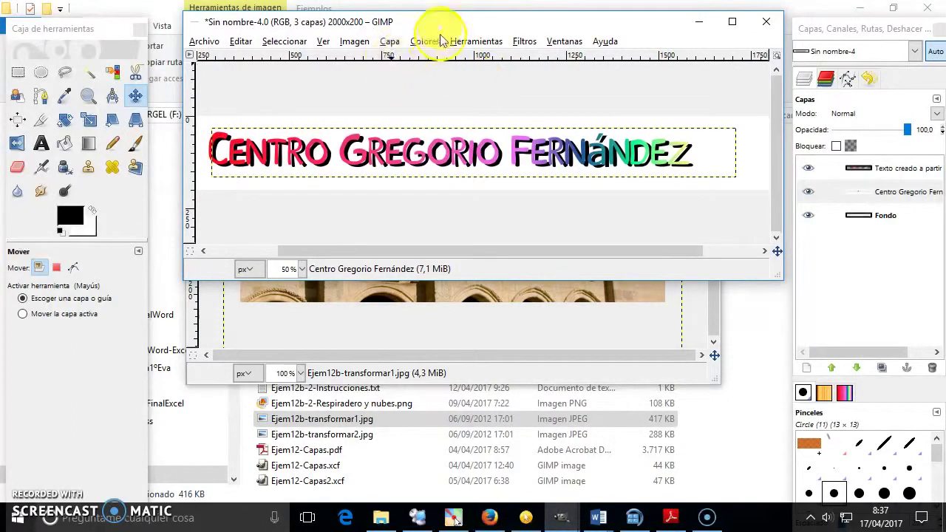
Stack Sin nombre-11 in an enlarged, zoomed-in window below Sin nombre-4.
{"action": "left_click_drag", "start_coordinate": [522, 29], "coordinate": [488, 17]}
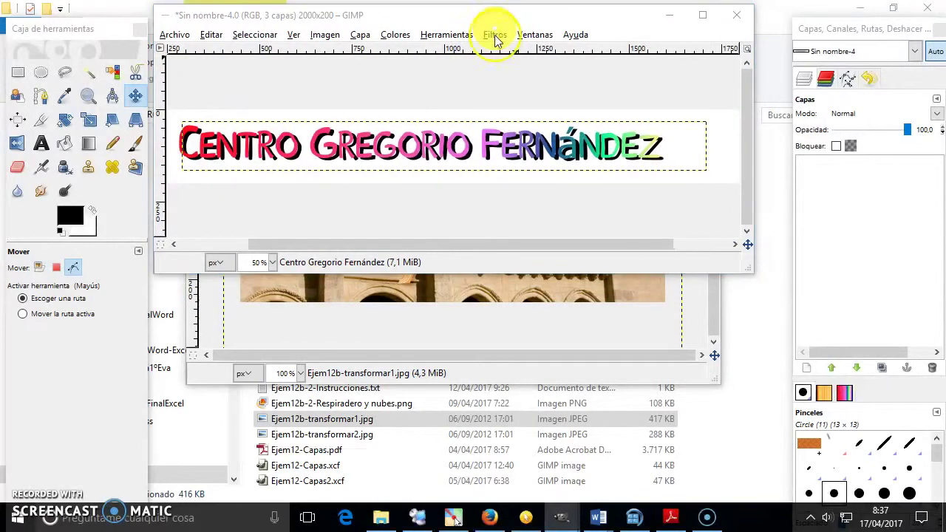
{"action": "left_click_drag", "start_coordinate": [425, 135], "coordinate": [518, 160]}
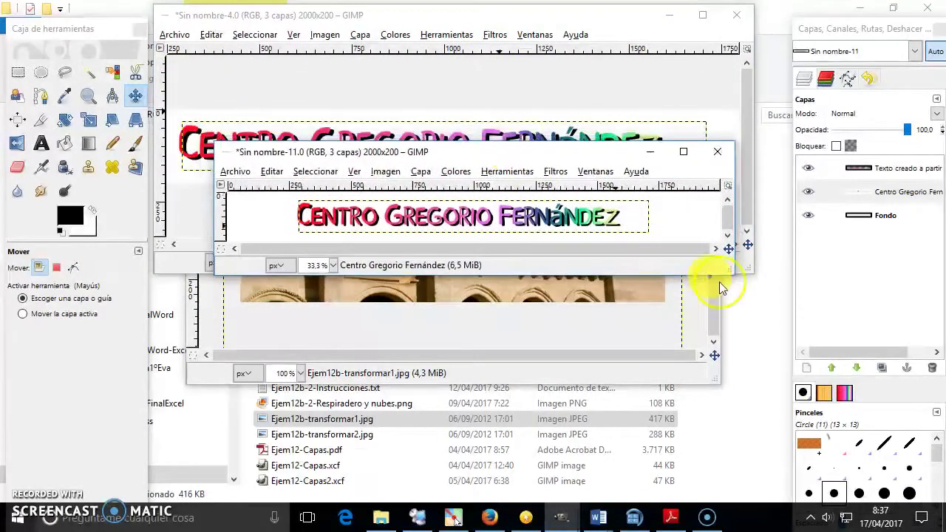
{"action": "mouse_move", "coordinate": [730, 274]}
{"action": "left_mouse_down"}
{"action": "mouse_move", "coordinate": [762, 374]}
{"action": "mouse_move", "coordinate": [792, 419]}
{"action": "left_mouse_up"}
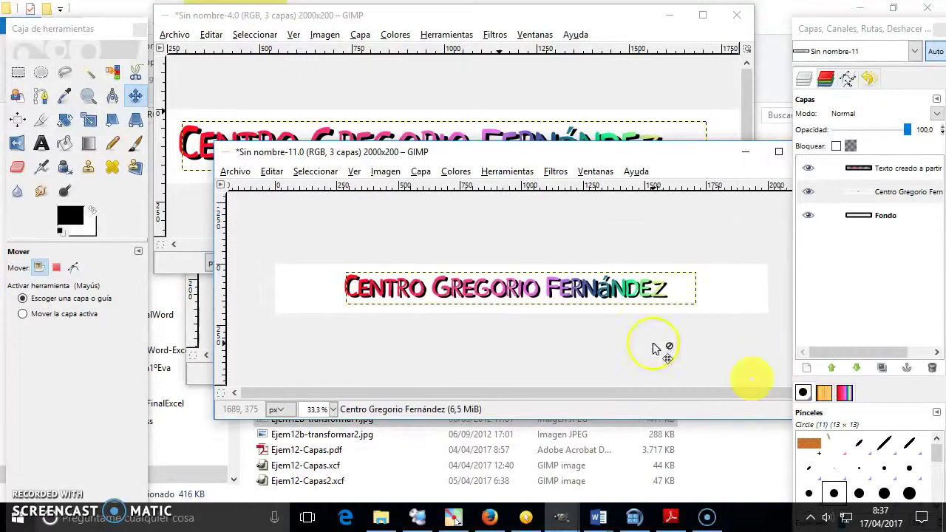
{"action": "scroll", "coordinate": [417, 247], "scroll_direction": "up", "scroll_amount": 1}
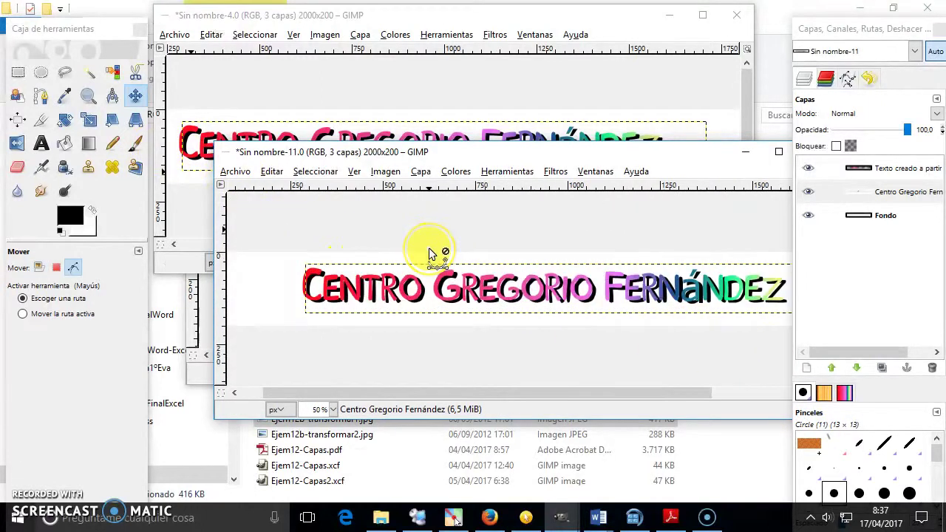
{"action": "scroll", "coordinate": [418, 248], "scroll_direction": "up", "scroll_amount": 1}
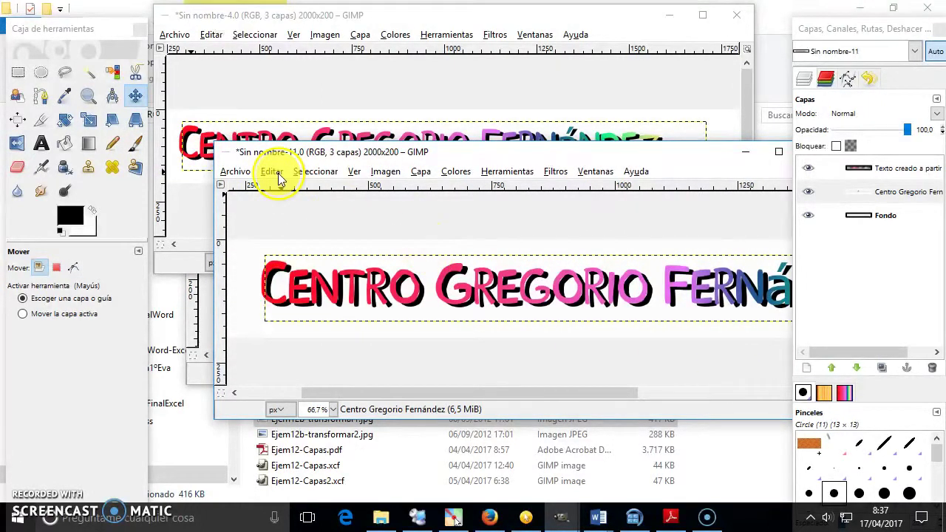
{"action": "left_click", "coordinate": [235, 171]}
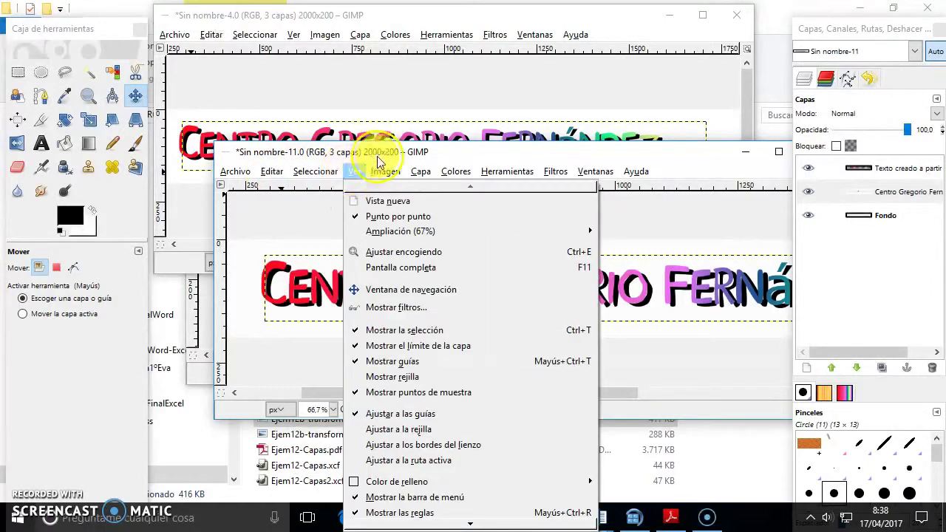
{"action": "left_click", "coordinate": [518, 157]}
{"action": "left_click_drag", "start_coordinate": [516, 153], "coordinate": [427, 210]}
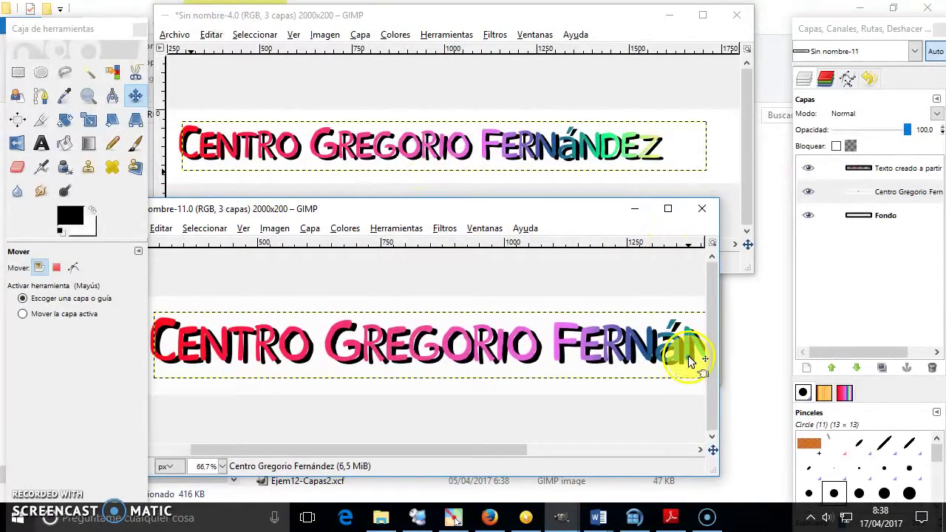
{"action": "left_click", "coordinate": [619, 22]}
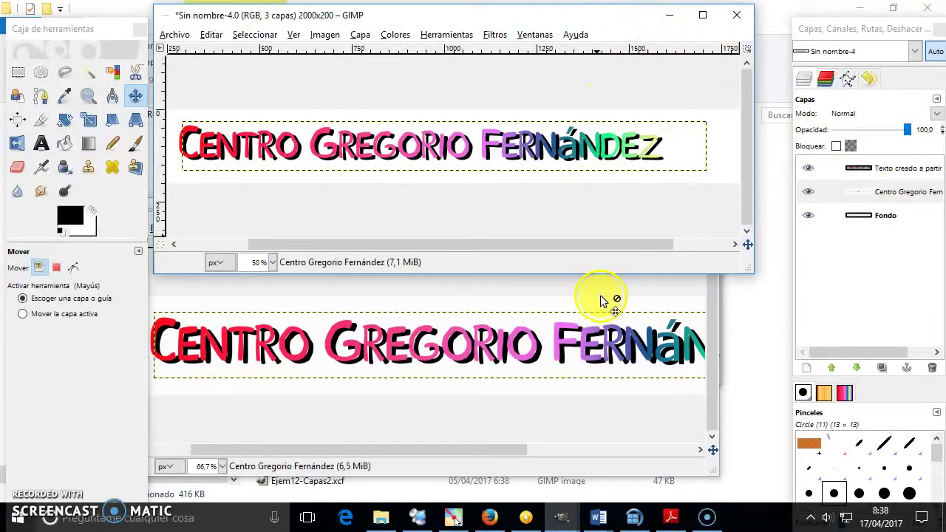
{"action": "left_click", "coordinate": [601, 298]}
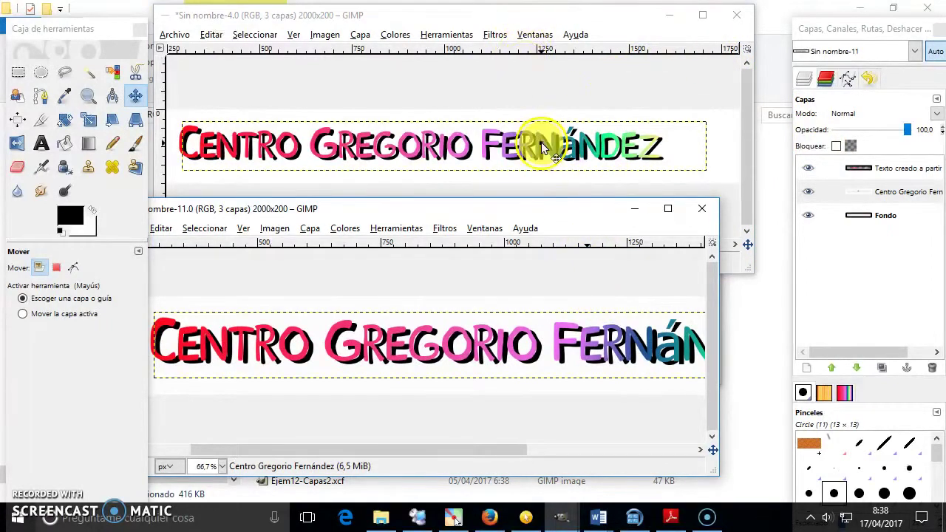
Make the Fondo layer active and bucket-fill the background, undoing the unwanted black fill.
{"action": "left_click", "coordinate": [881, 215]}
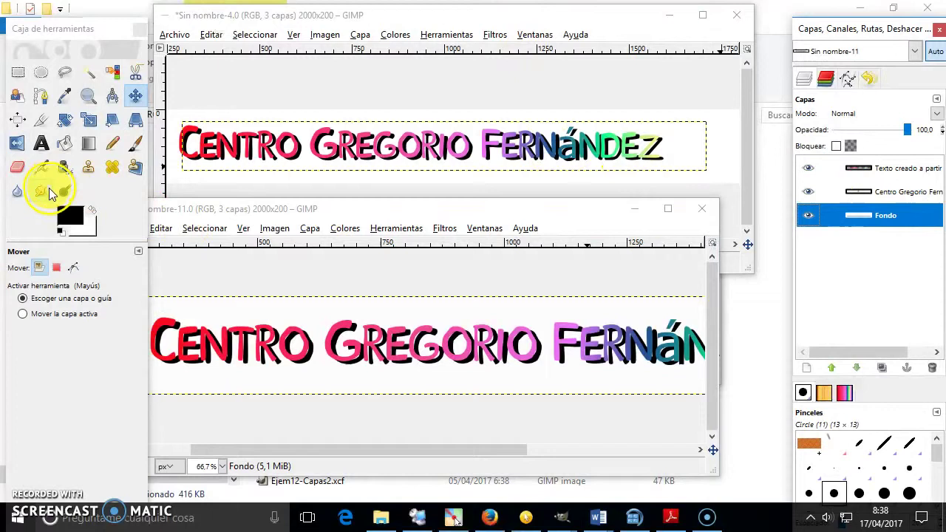
{"action": "left_click", "coordinate": [65, 143]}
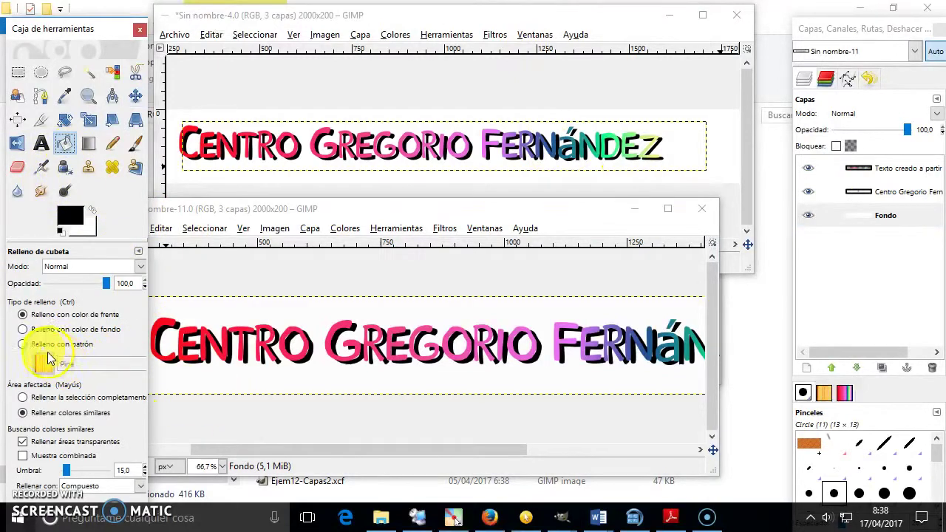
{"action": "left_click", "coordinate": [70, 215]}
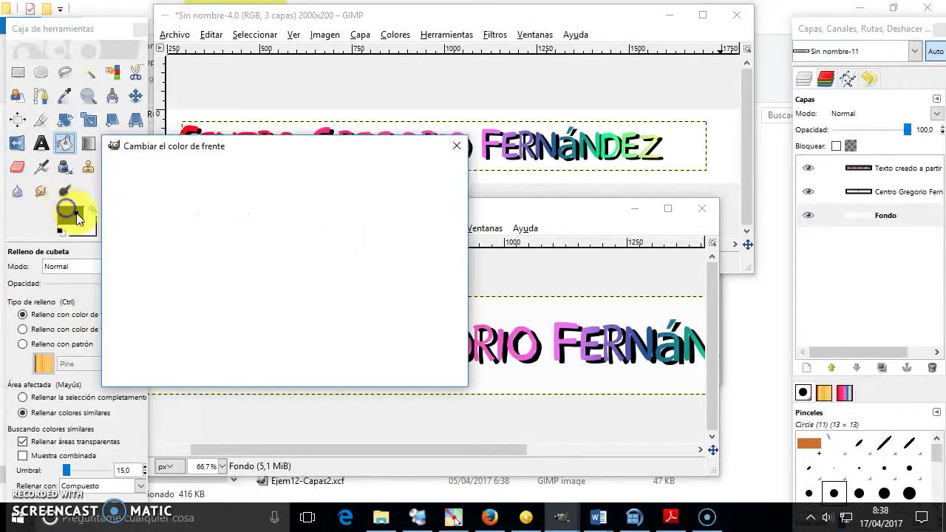
{"action": "left_click", "coordinate": [239, 287]}
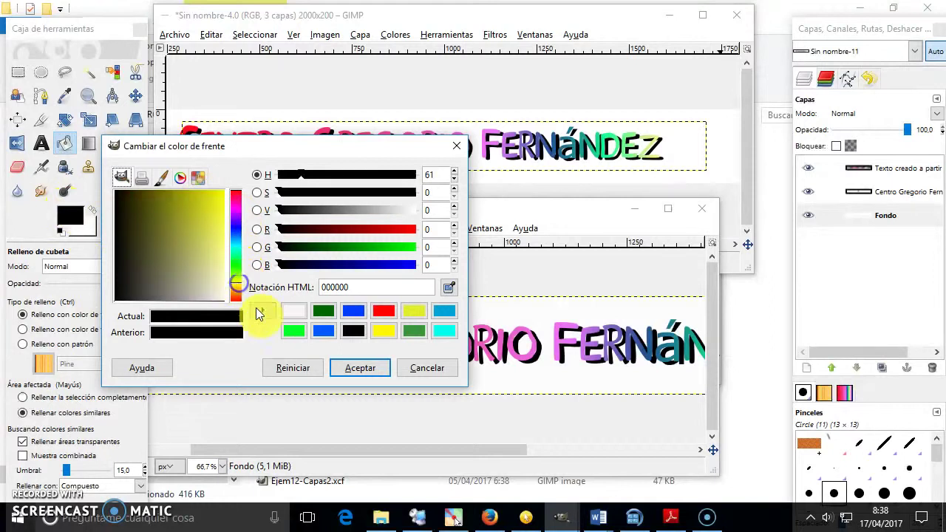
{"action": "left_click", "coordinate": [360, 367]}
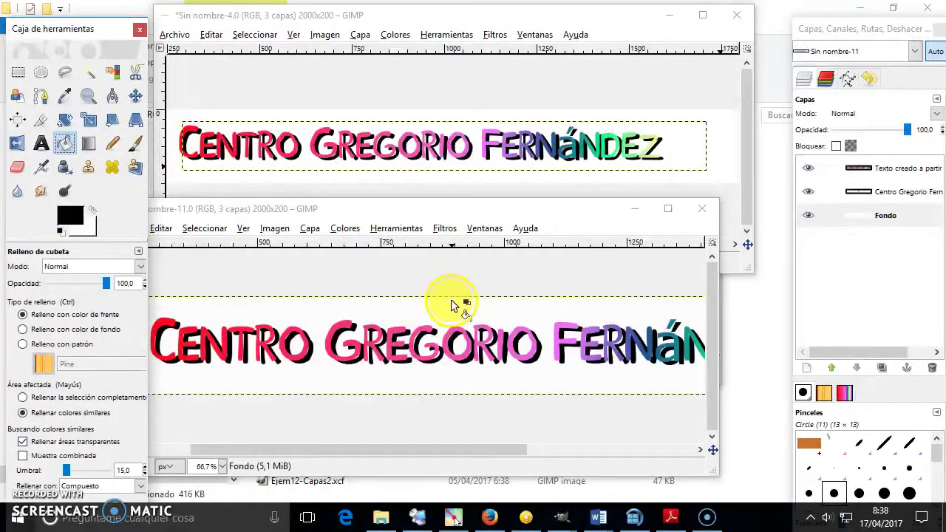
{"action": "left_click", "coordinate": [449, 303]}
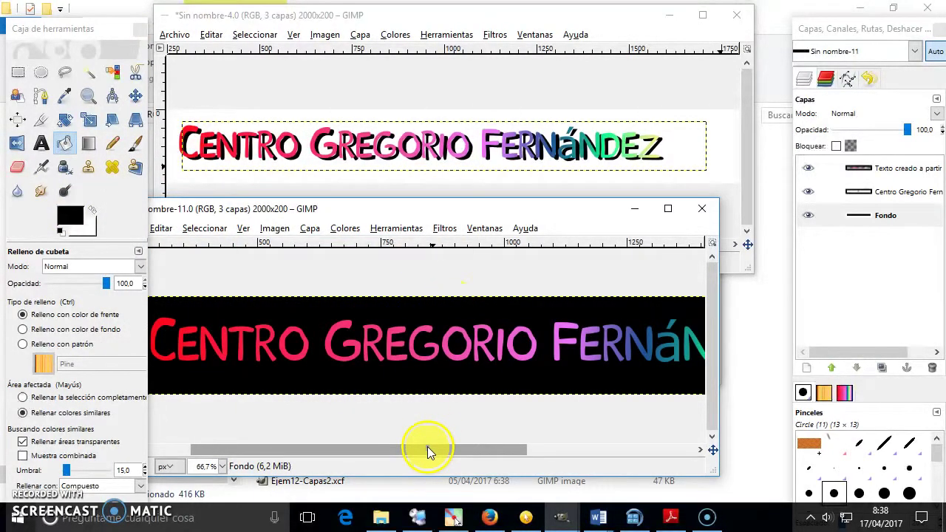
{"action": "key", "text": "ctrl+z"}
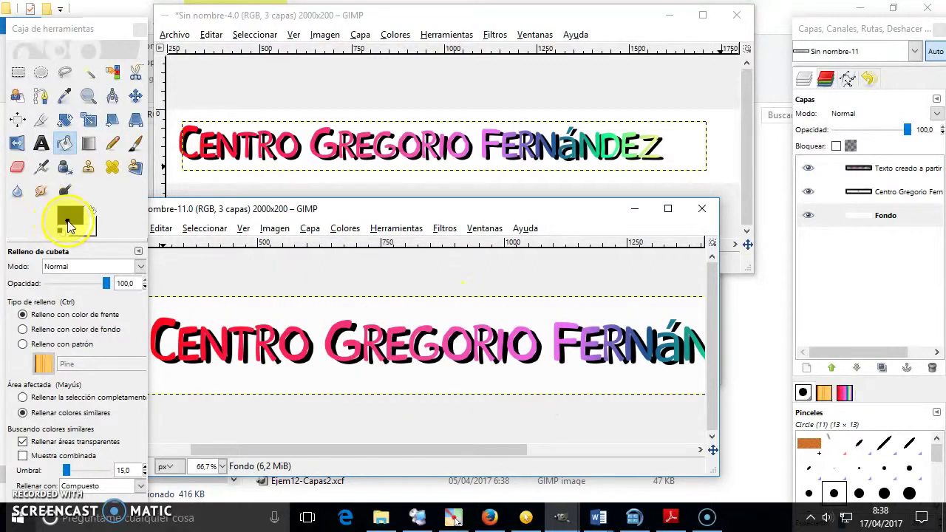
Set the foreground to f0ff00 and bucket-fill Sin nombre-11's background yellow.
{"action": "left_click", "coordinate": [68, 222]}
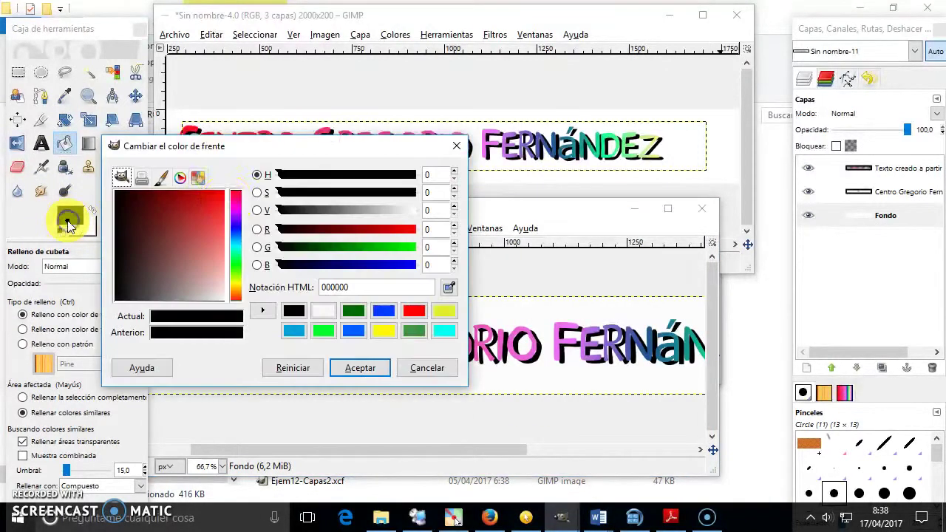
{"action": "left_click", "coordinate": [236, 283]}
{"action": "left_click", "coordinate": [223, 192]}
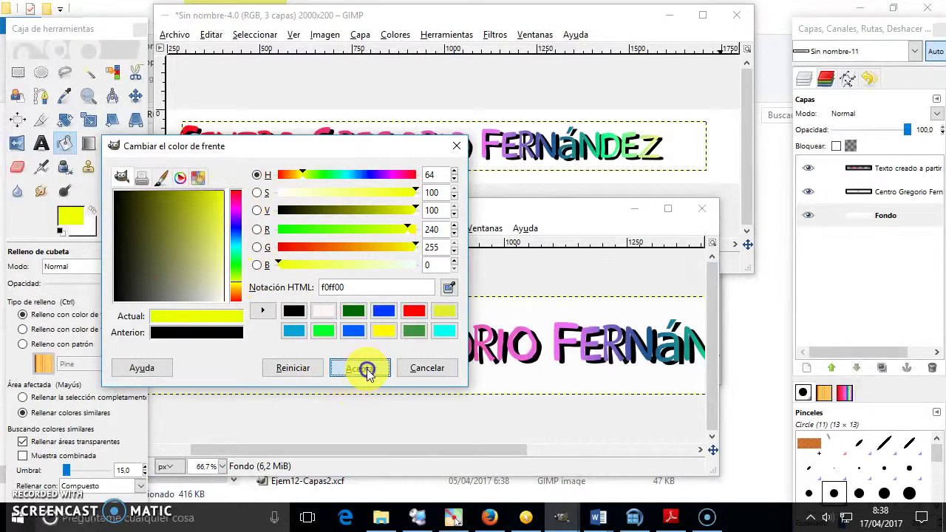
{"action": "left_click", "coordinate": [362, 369]}
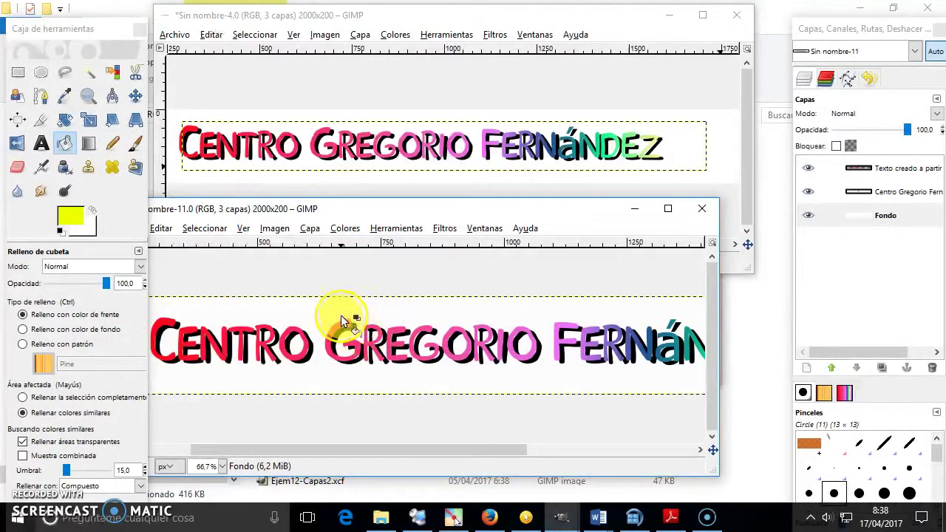
{"action": "left_click", "coordinate": [321, 347]}
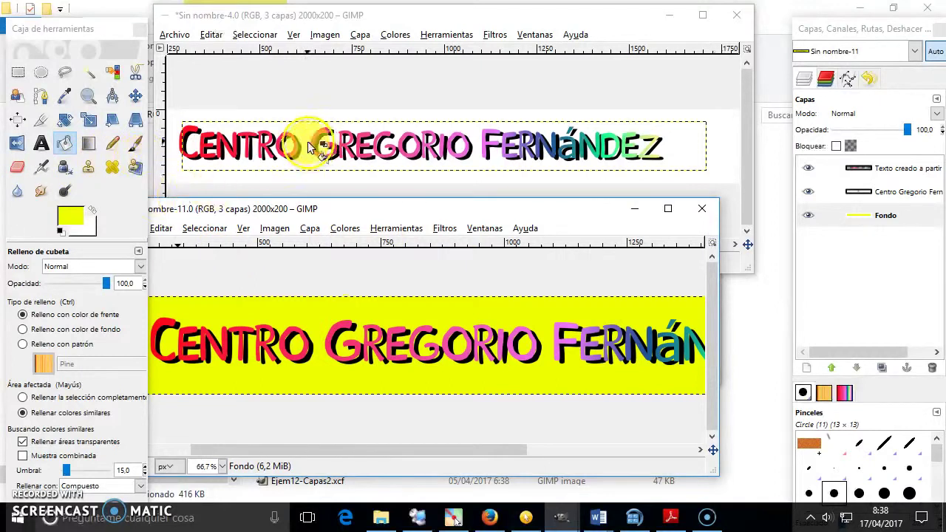
{"action": "left_click", "coordinate": [338, 16]}
Set the foreground colour to green 11ab05.
{"action": "left_click", "coordinate": [66, 221]}
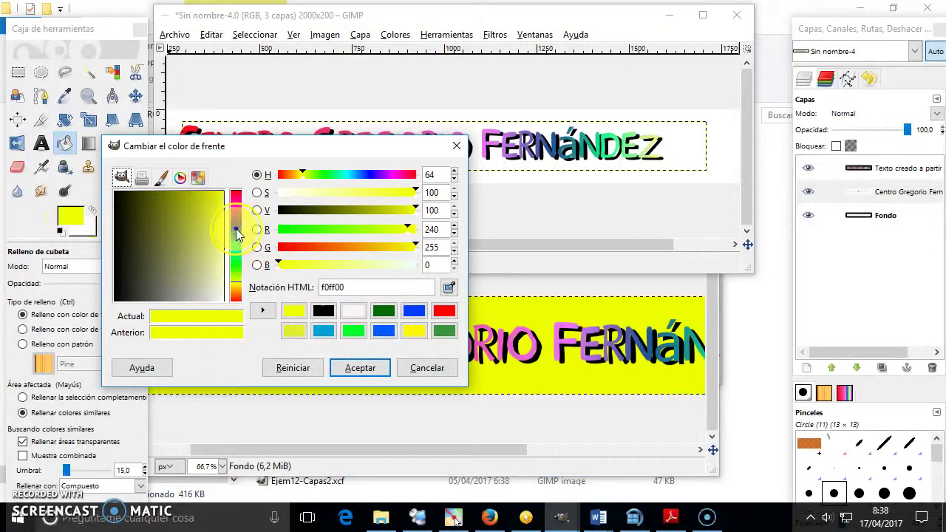
{"action": "left_click", "coordinate": [236, 248]}
{"action": "left_click", "coordinate": [321, 174]}
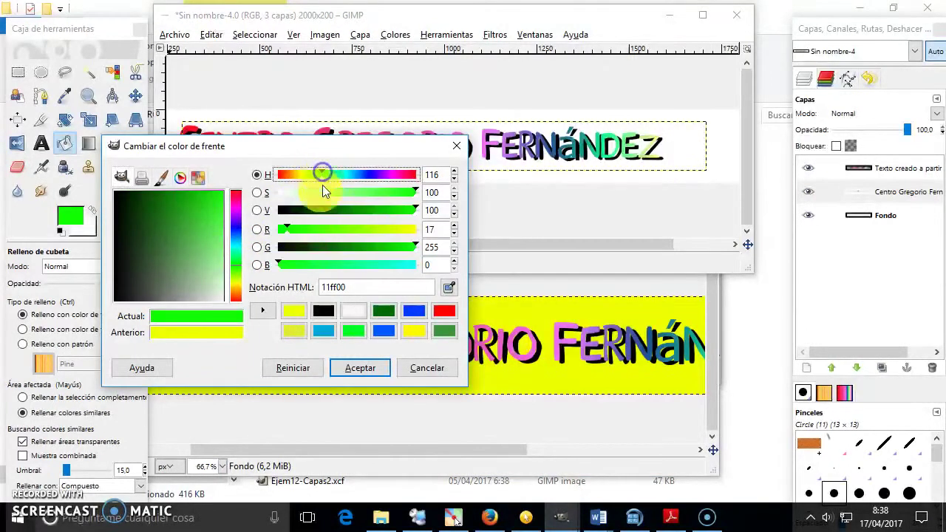
{"action": "left_click_drag", "start_coordinate": [200, 226], "coordinate": [190, 194]}
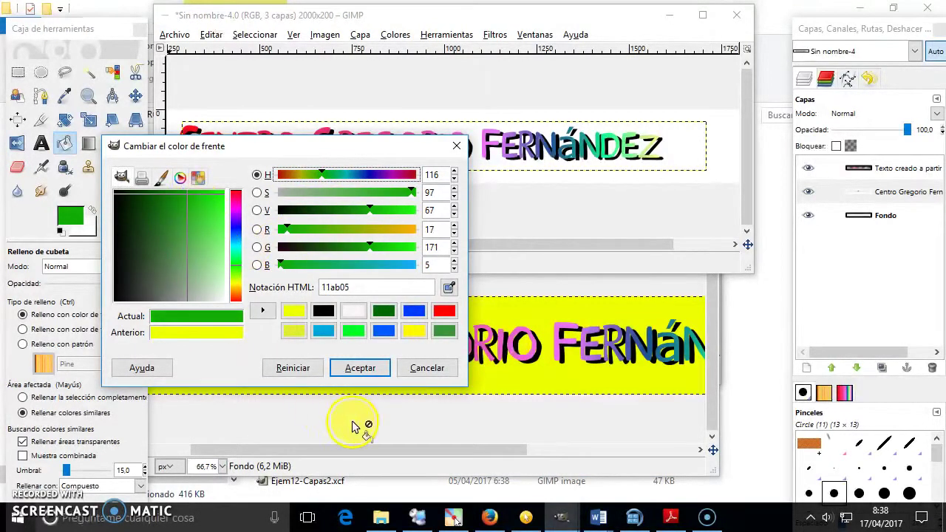
{"action": "left_click", "coordinate": [360, 368]}
Bucket-fill the Fondo background of Sin nombre-4 with the green.
{"action": "left_click", "coordinate": [317, 110]}
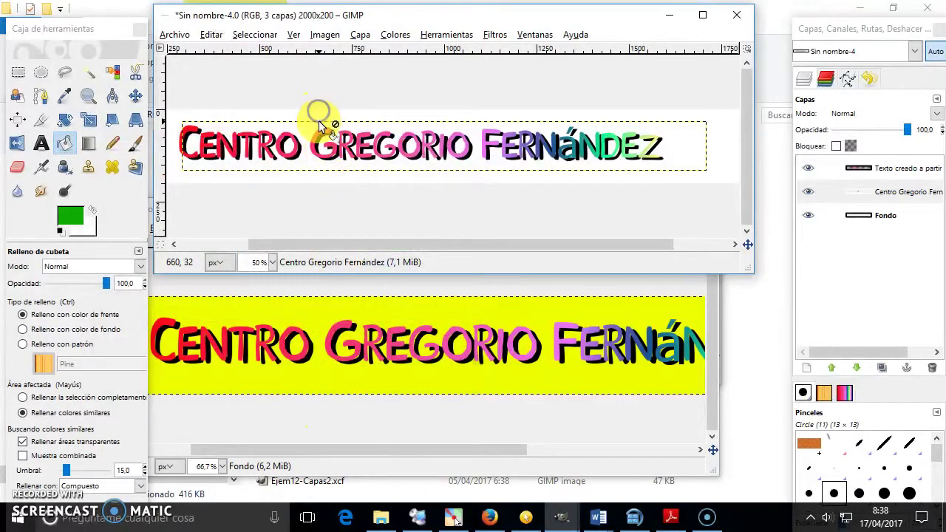
{"action": "left_click", "coordinate": [875, 218]}
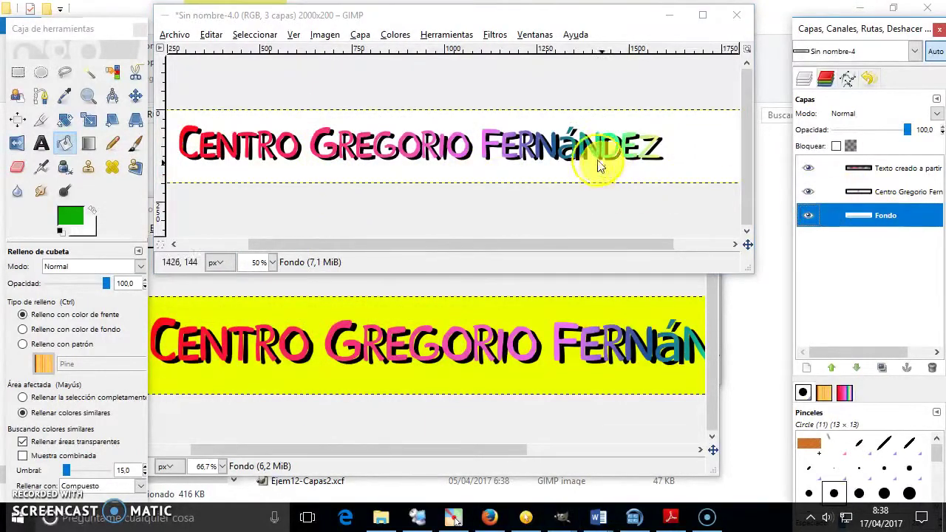
{"action": "left_click", "coordinate": [723, 133]}
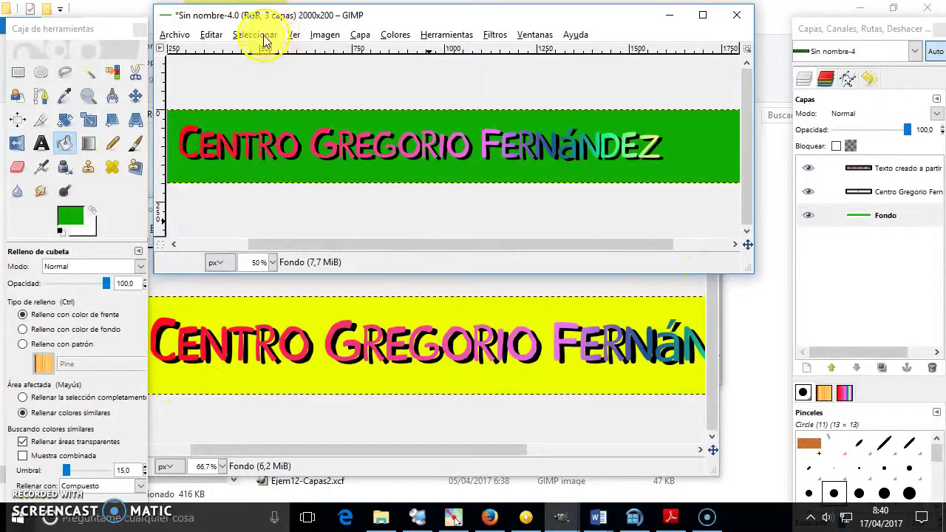
Resize the canvas to 2000 × 400 px by setting its height to 400.
{"action": "left_click", "coordinate": [357, 37]}
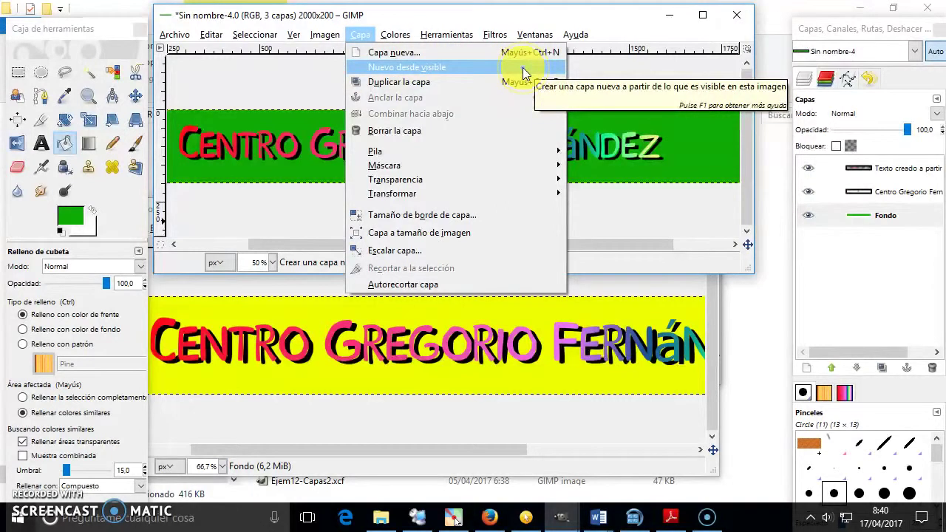
{"action": "left_click", "coordinate": [309, 104]}
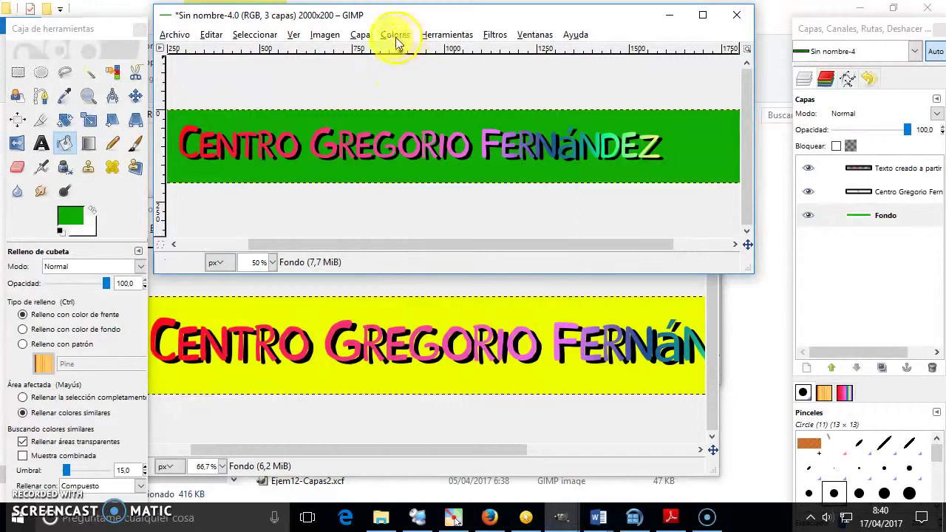
{"action": "left_click", "coordinate": [333, 34]}
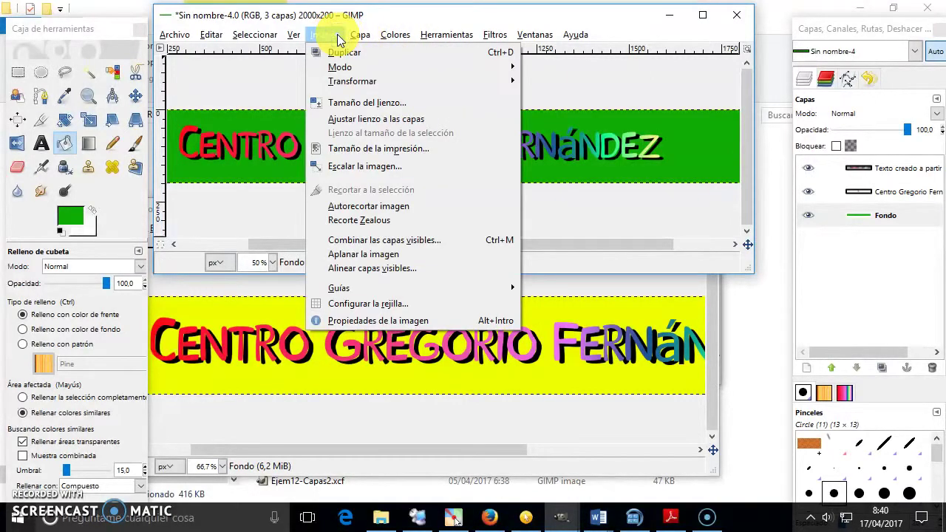
{"action": "left_click", "coordinate": [408, 103]}
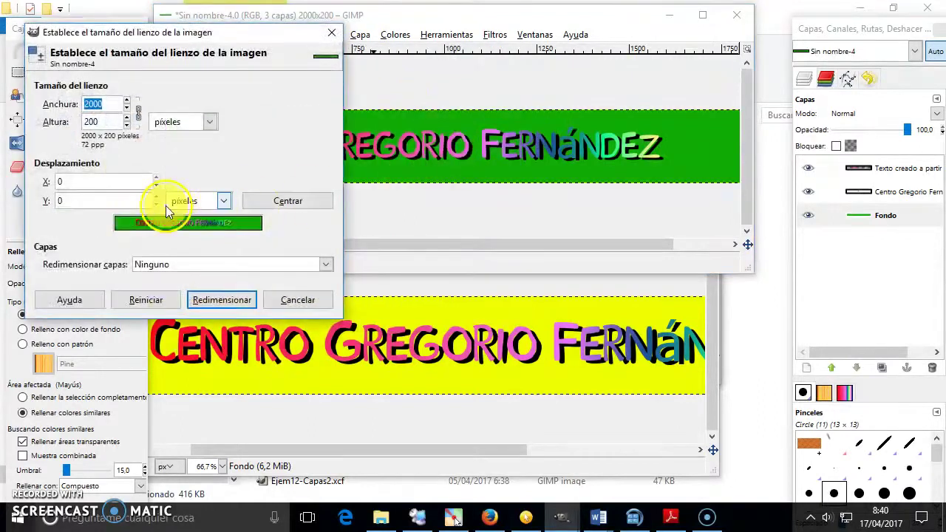
{"action": "double_click", "coordinate": [113, 122]}
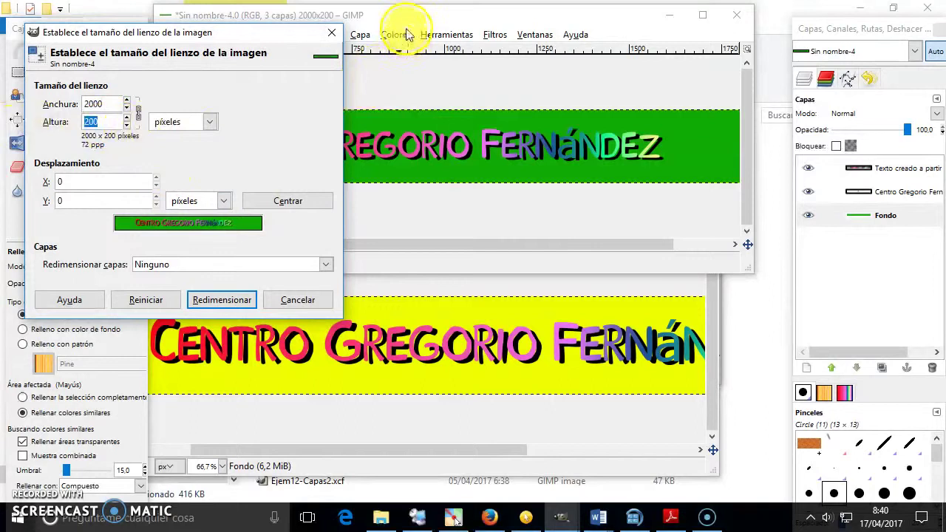
{"action": "key", "text": "Tab"}
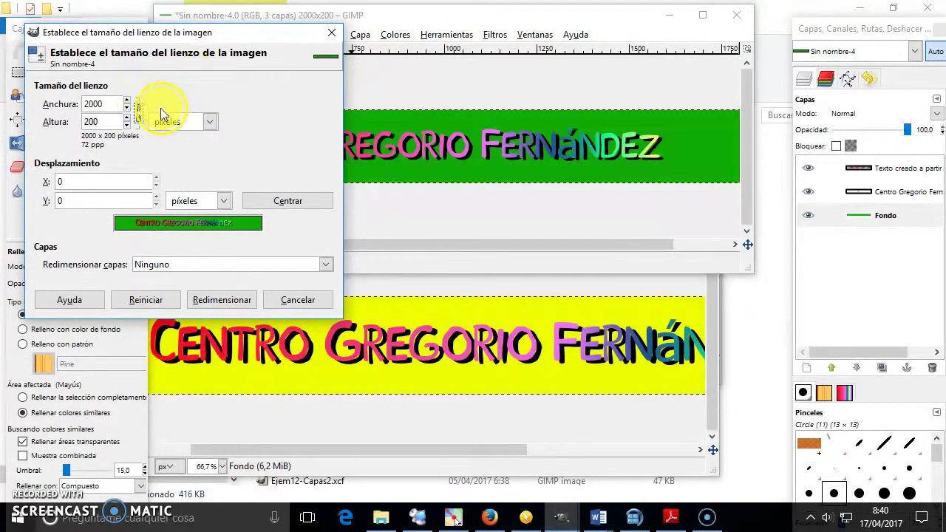
{"action": "left_click", "coordinate": [96, 122]}
{"action": "type", "text": "400"}
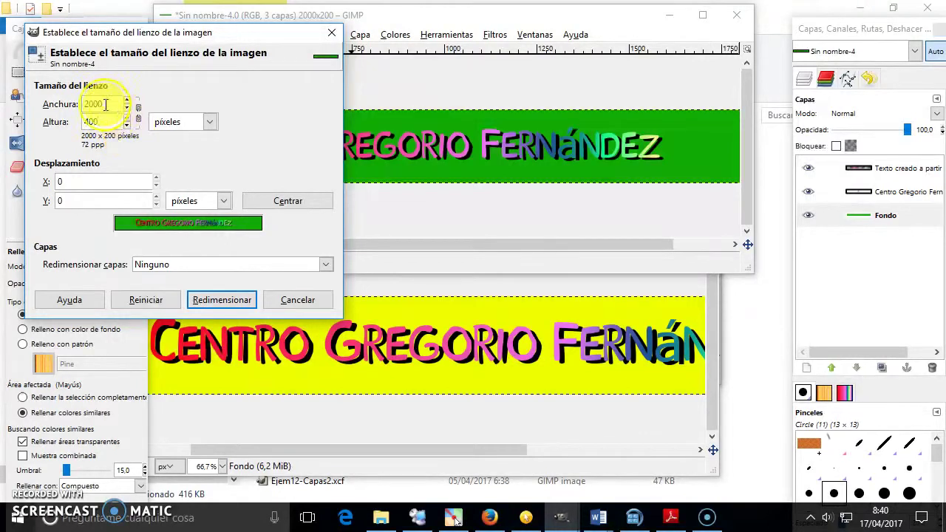
{"action": "left_click", "coordinate": [229, 299]}
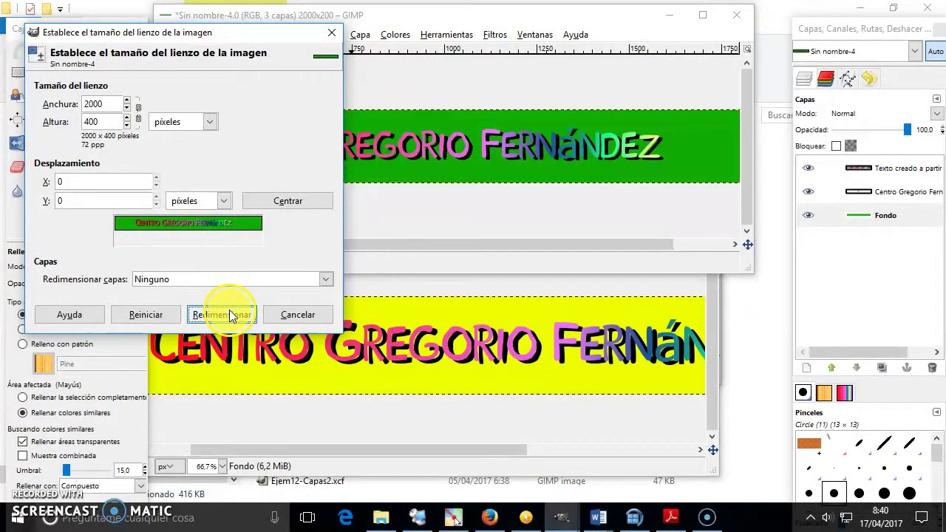
{"action": "left_click", "coordinate": [230, 316]}
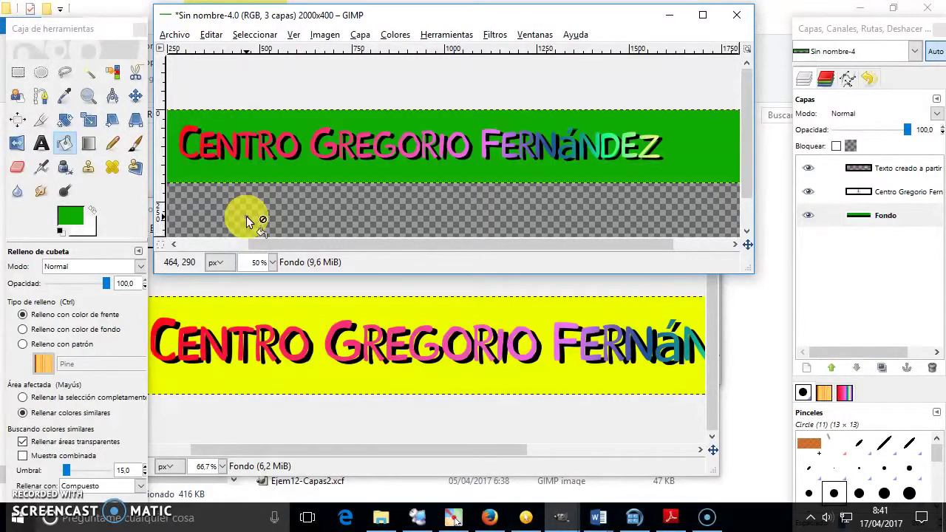
Set the foreground colour to blue 0567ab (hue 205).
{"action": "left_click", "coordinate": [65, 146]}
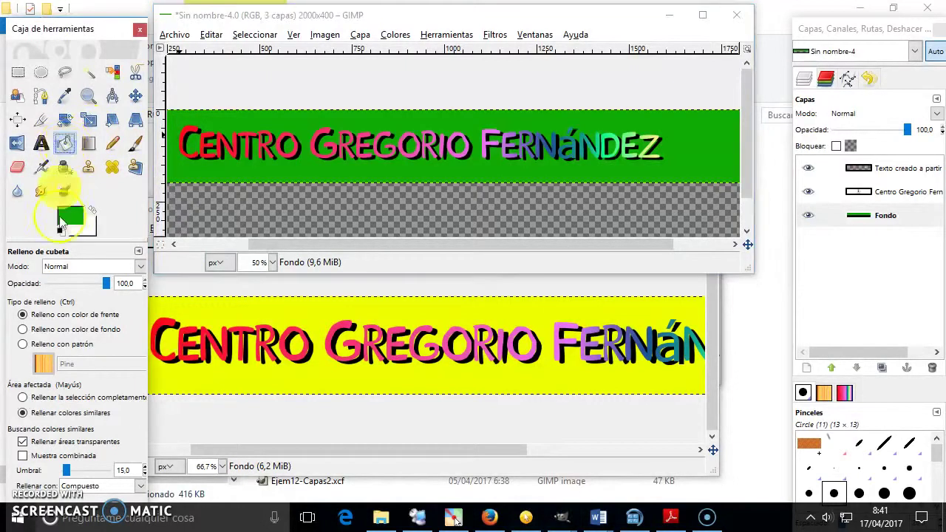
{"action": "left_click", "coordinate": [65, 214]}
{"action": "left_click", "coordinate": [237, 240]}
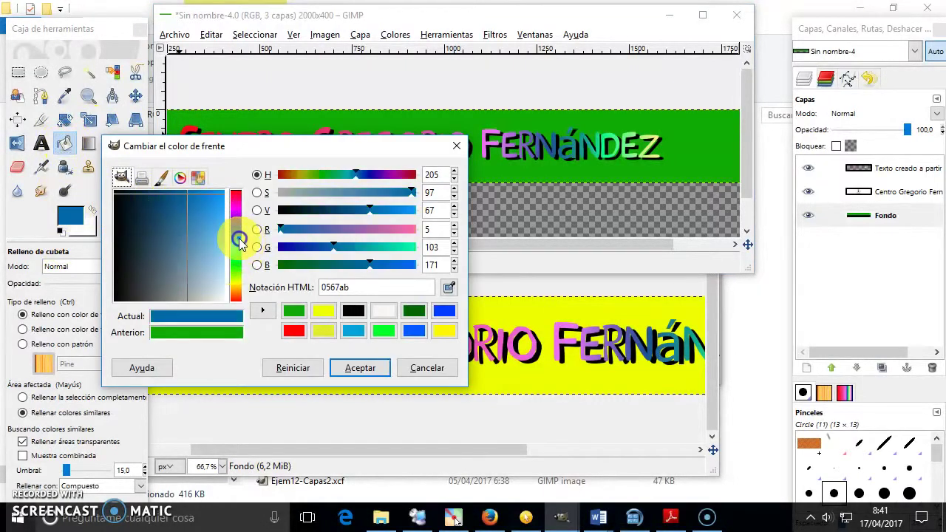
{"action": "left_click", "coordinate": [360, 367]}
{"action": "mouse_move", "coordinate": [415, 211]}
{"action": "left_mouse_down"}
{"action": "mouse_move", "coordinate": [689, 210]}
{"action": "mouse_move", "coordinate": [203, 214]}
{"action": "left_mouse_up"}
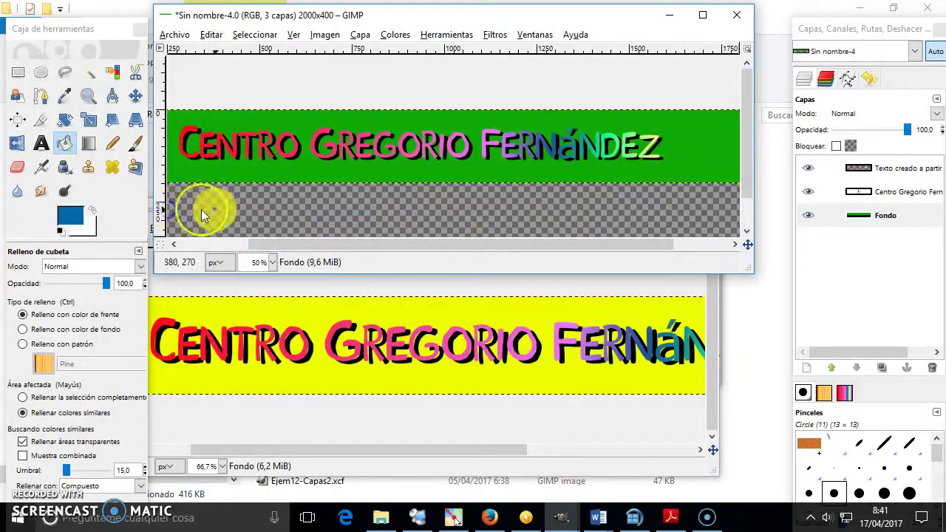
{"action": "left_click", "coordinate": [614, 213]}
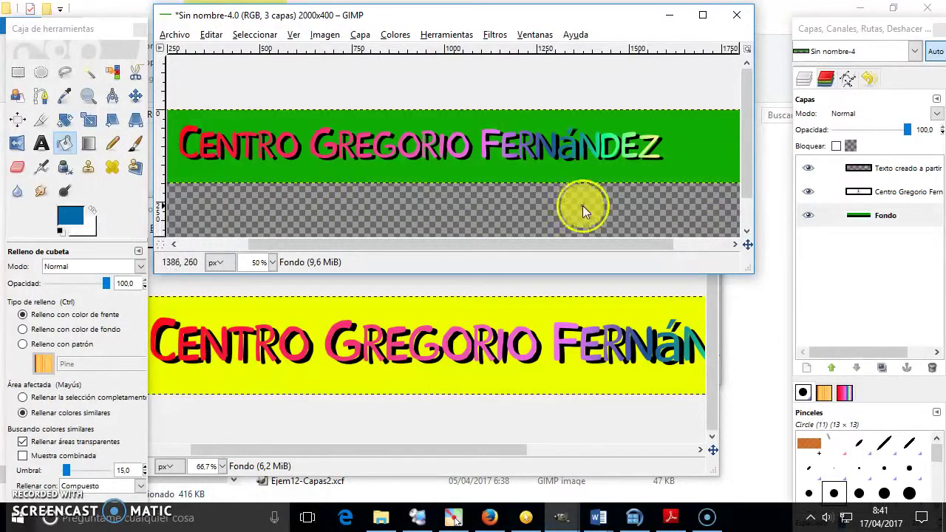
{"action": "left_click", "coordinate": [890, 214]}
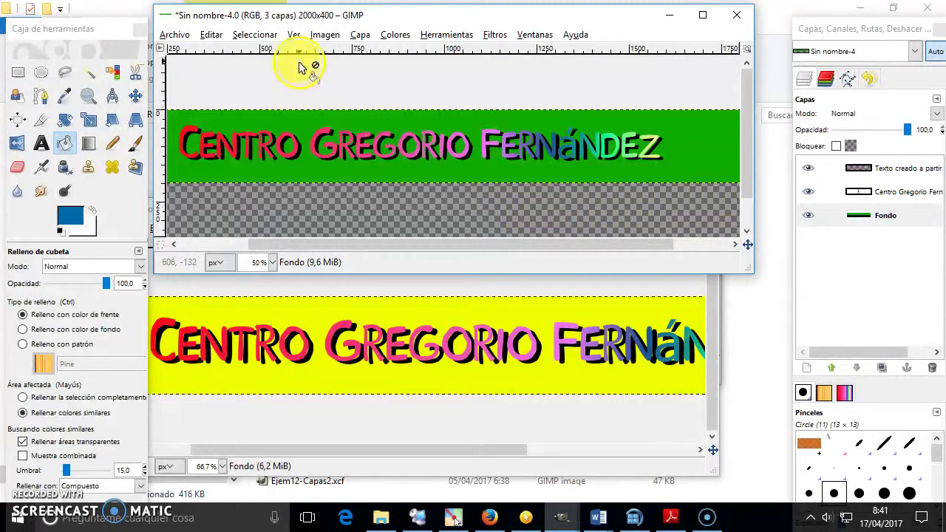
{"action": "left_click", "coordinate": [320, 34]}
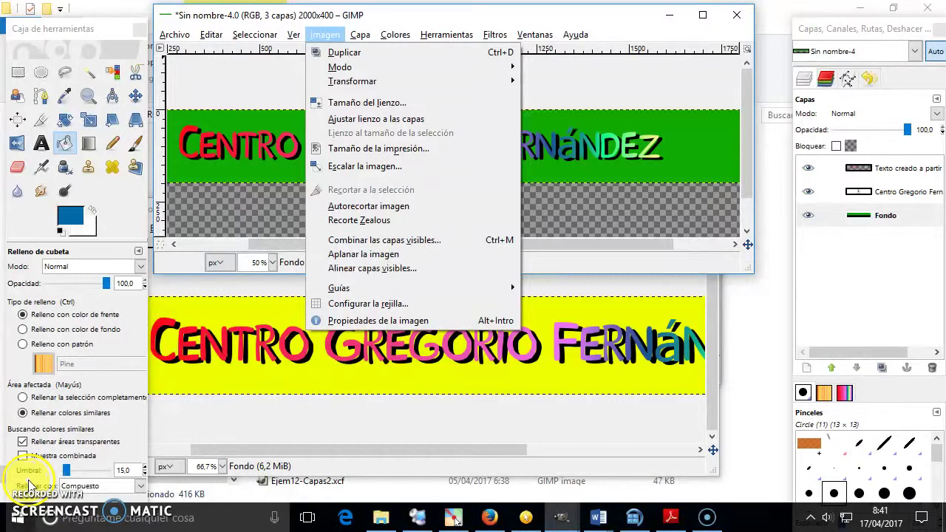
Apply Layer to Image Size to the Fondo layer so the lower strip turns white.
{"action": "left_click", "coordinate": [887, 215]}
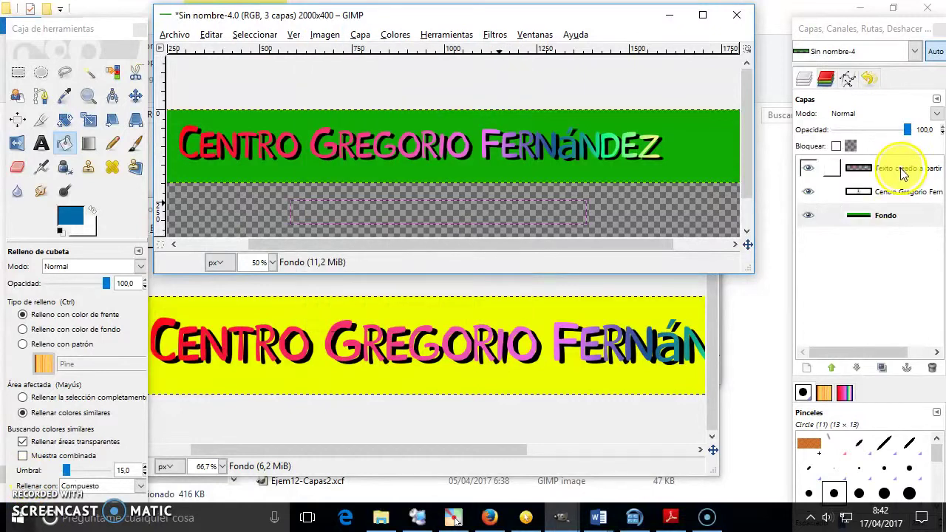
{"action": "left_click_drag", "start_coordinate": [899, 217], "coordinate": [889, 216]}
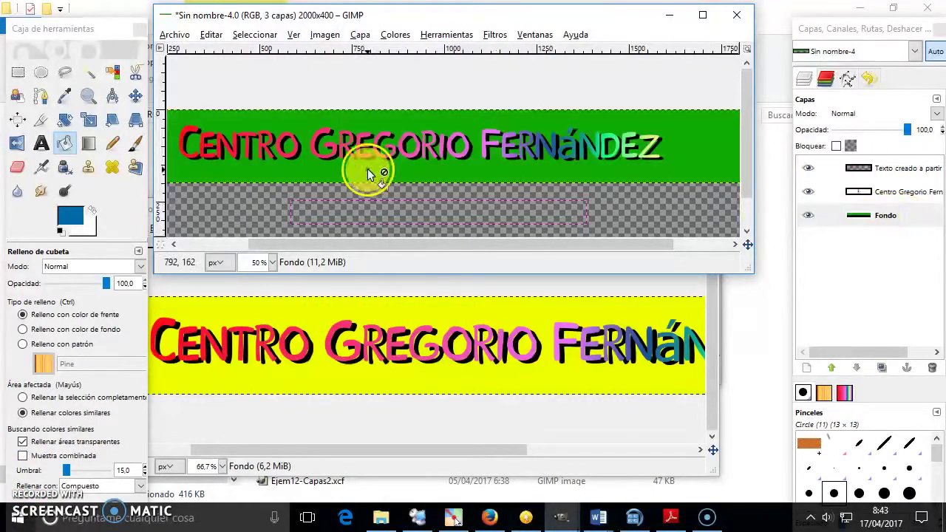
{"action": "left_click", "coordinate": [889, 216]}
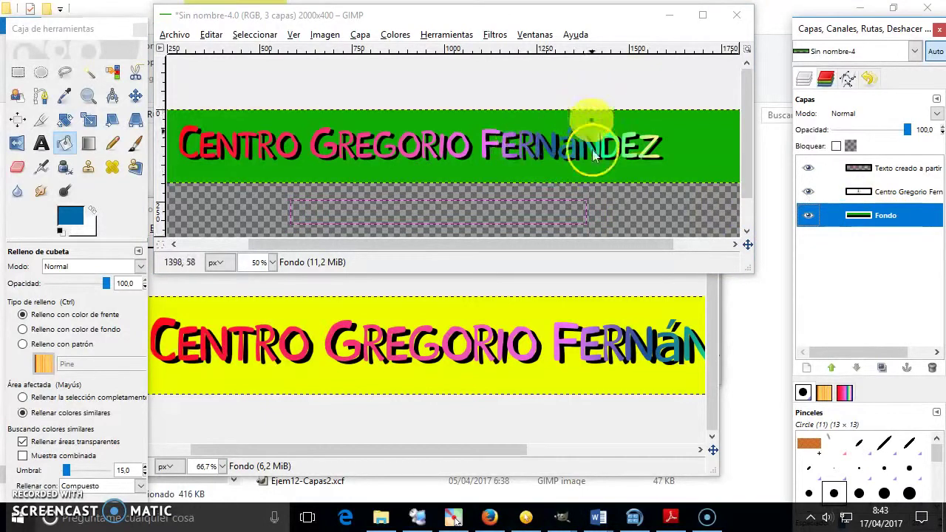
{"action": "left_click", "coordinate": [360, 35]}
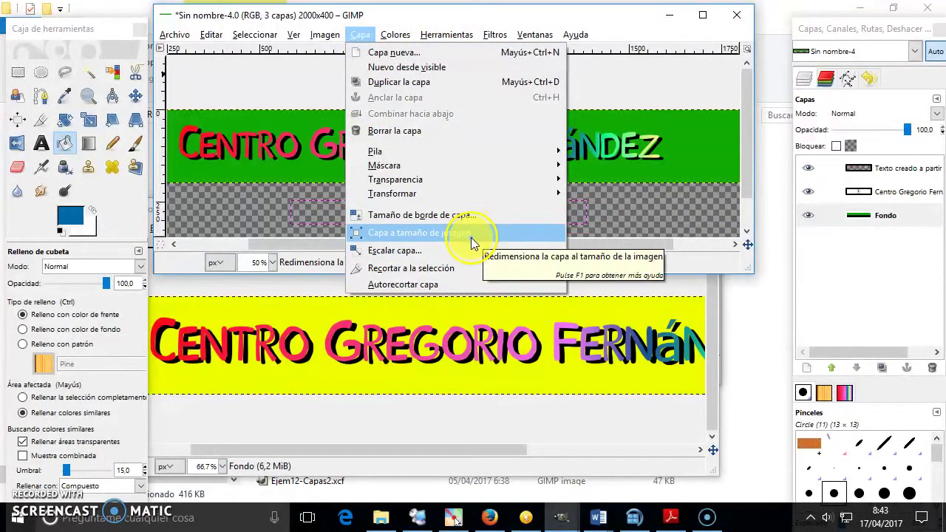
{"action": "left_click", "coordinate": [505, 237]}
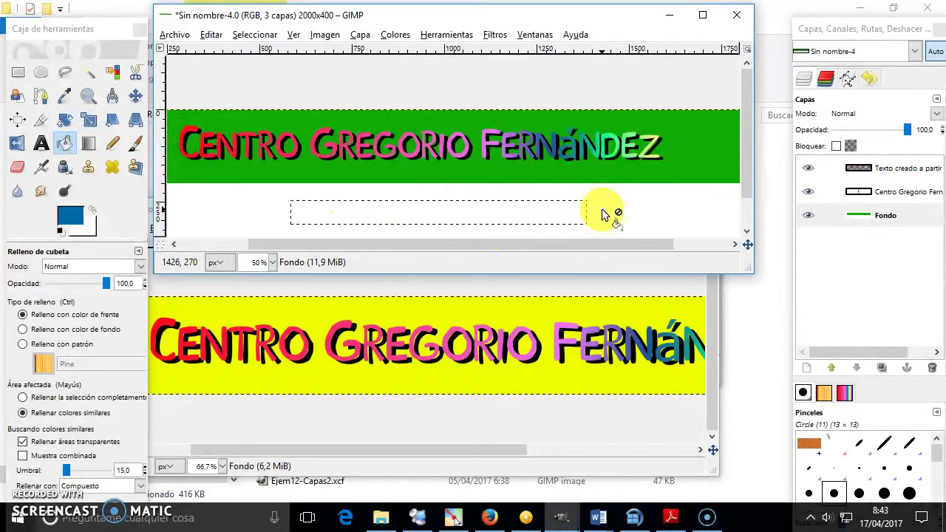
{"action": "mouse_move", "coordinate": [753, 272]}
{"action": "left_mouse_down"}
{"action": "mouse_move", "coordinate": [767, 294]}
{"action": "mouse_move", "coordinate": [776, 271]}
{"action": "left_mouse_up"}
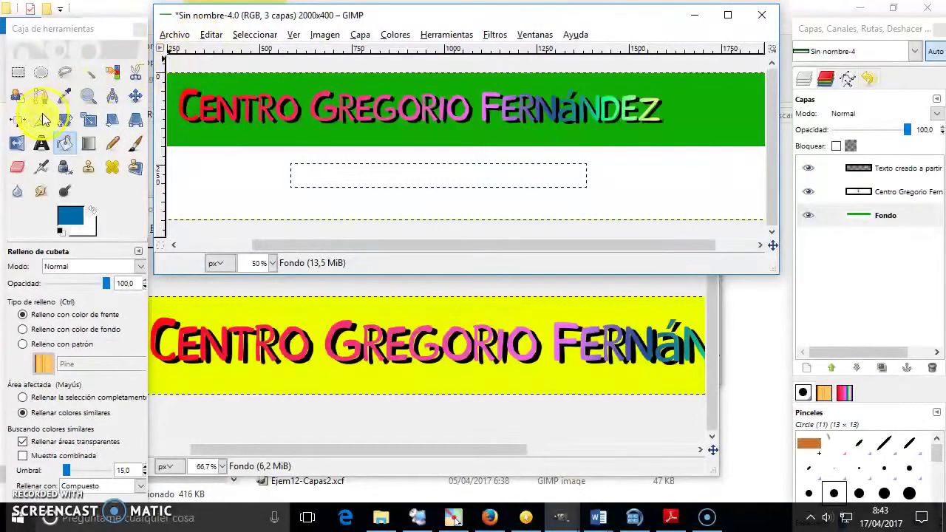
Clear the selection, type 'Gregorio fernández' in the white strip, and nudge it right.
{"action": "left_click", "coordinate": [255, 35]}
{"action": "left_click", "coordinate": [277, 70]}
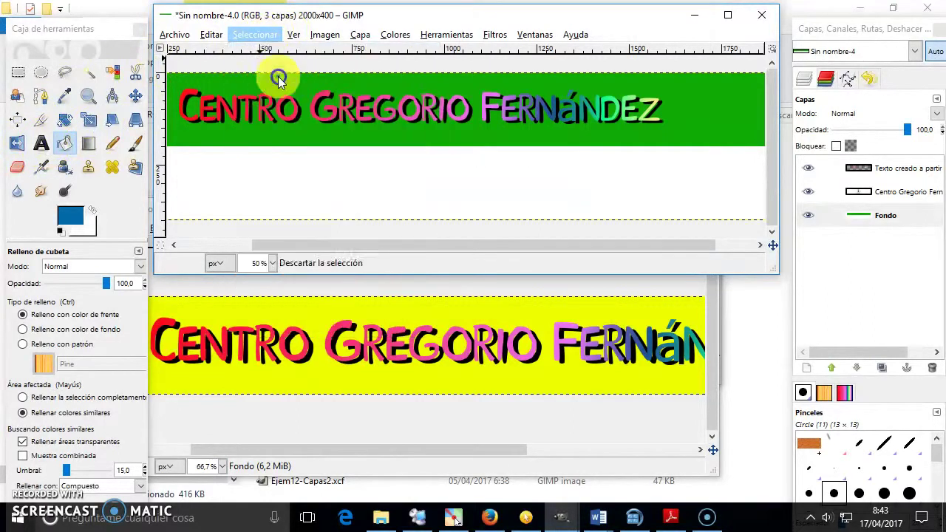
{"action": "left_click", "coordinate": [41, 143]}
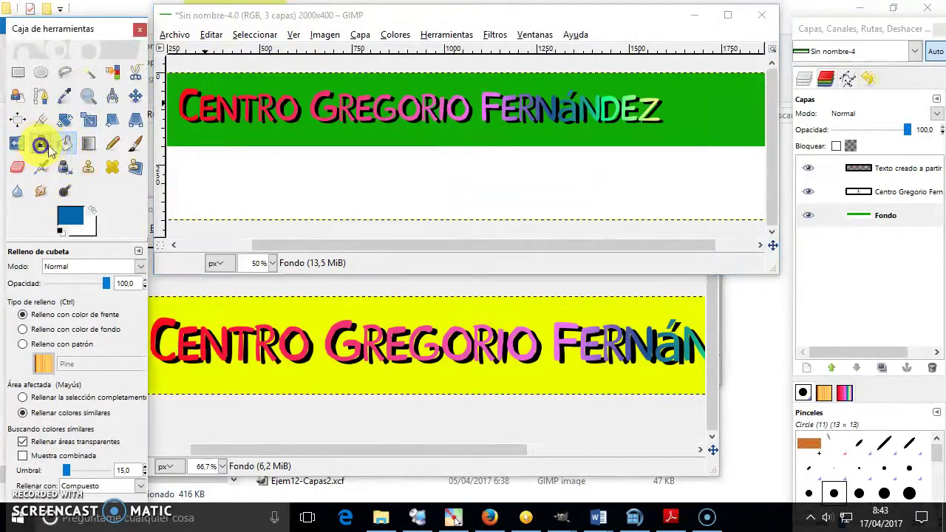
{"action": "left_click", "coordinate": [239, 170]}
{"action": "type", "text": "G"}
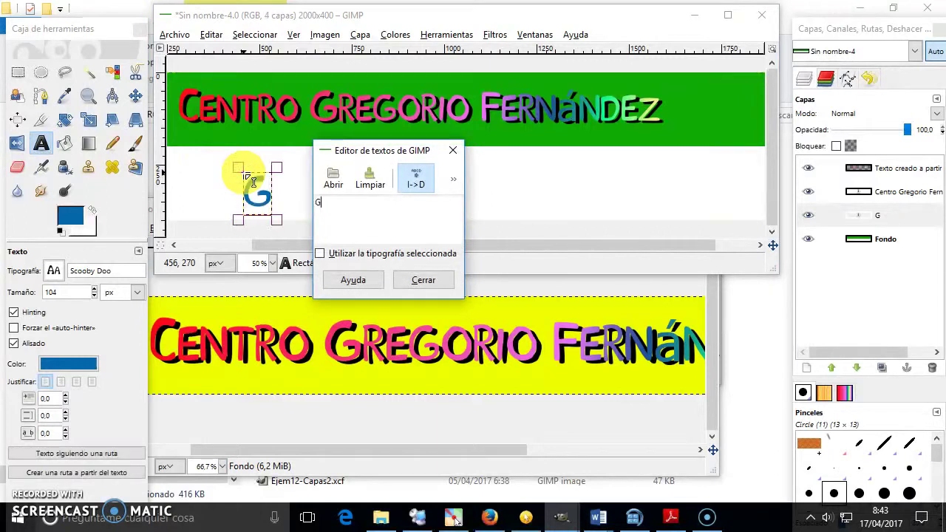
{"action": "type", "text": "regorio fernández"}
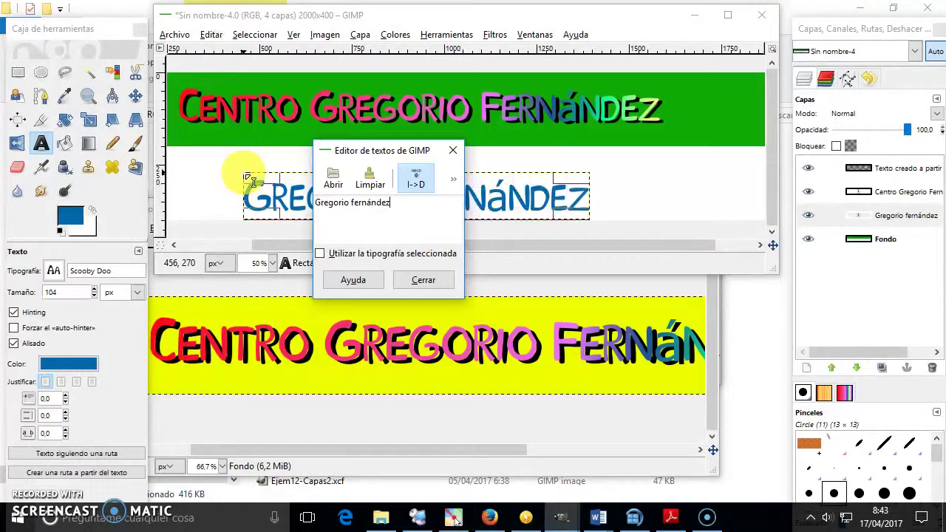
{"action": "left_click", "coordinate": [416, 283]}
{"action": "left_click_drag", "start_coordinate": [498, 199], "coordinate": [527, 197]}
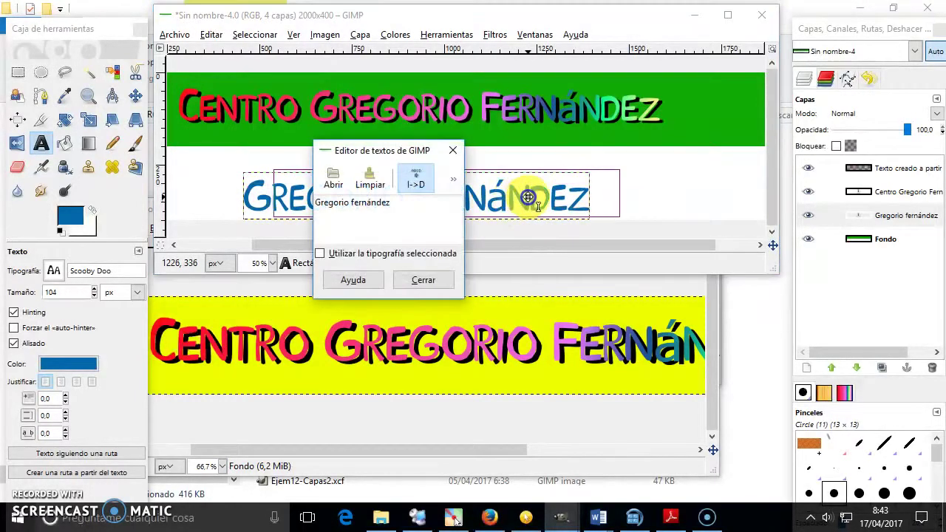
{"action": "left_click", "coordinate": [423, 276]}
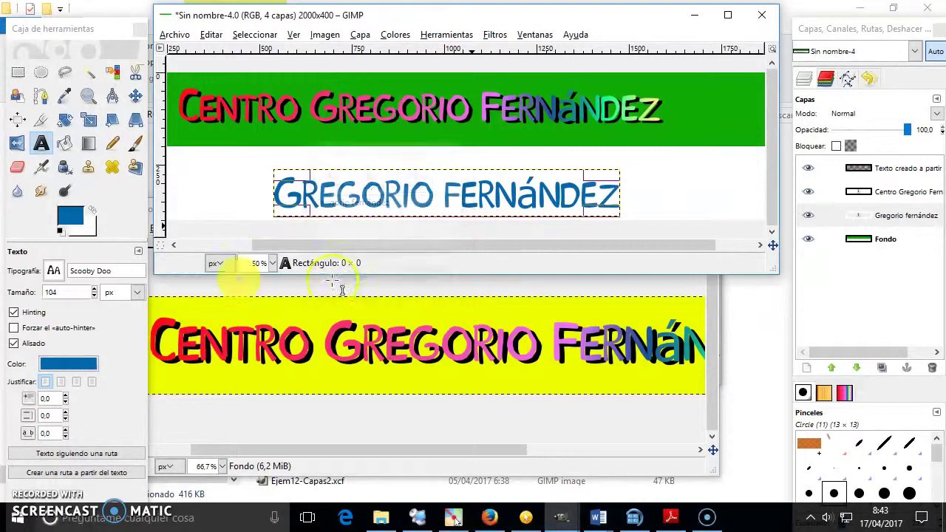
{"action": "left_click", "coordinate": [17, 143]}
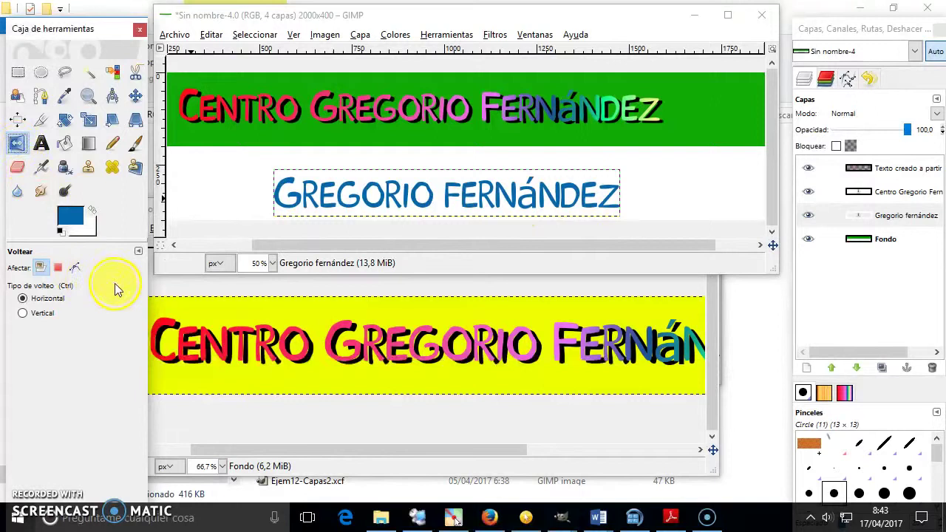
Align the Gregorio fernández text to the horizontal centre, relative to the image.
{"action": "left_click", "coordinate": [891, 235]}
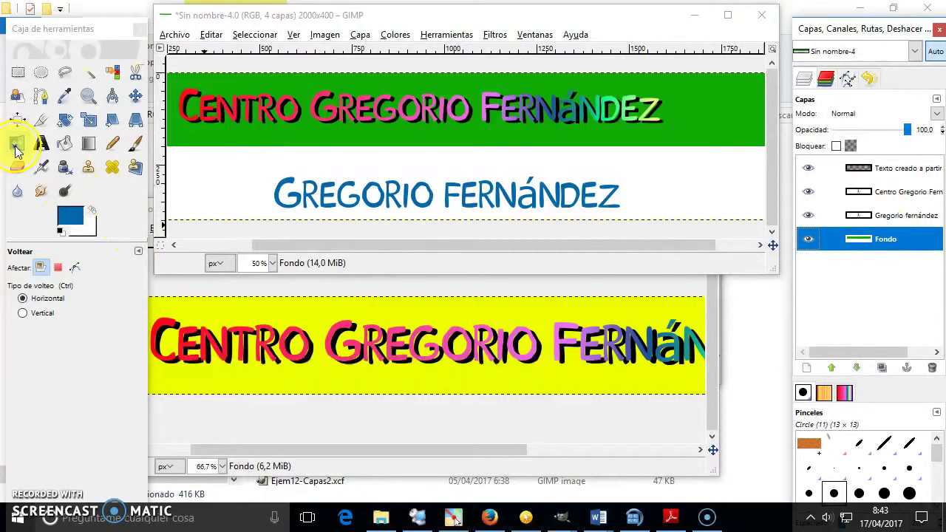
{"action": "left_click", "coordinate": [17, 118]}
{"action": "left_click", "coordinate": [408, 203]}
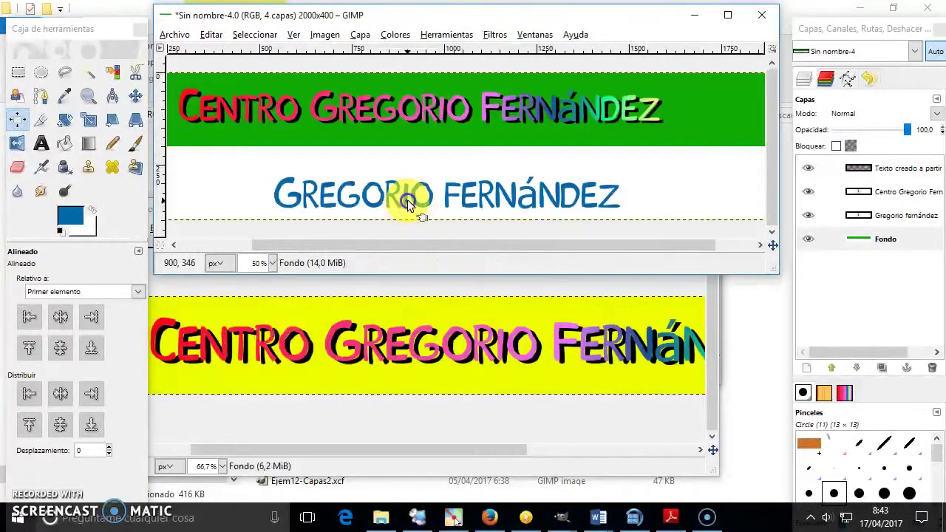
{"action": "left_click", "coordinate": [61, 317]}
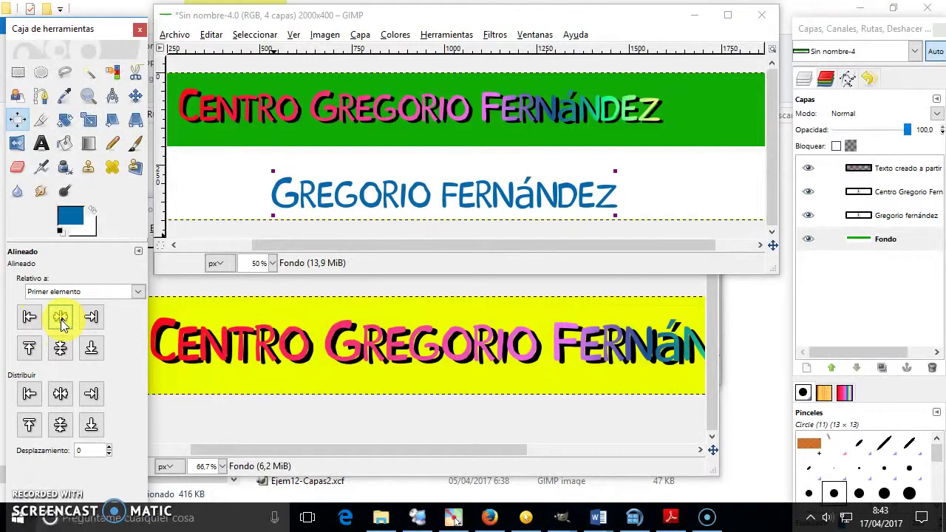
{"action": "left_click", "coordinate": [74, 291]}
{"action": "left_click", "coordinate": [74, 327]}
{"action": "left_click", "coordinate": [61, 396]}
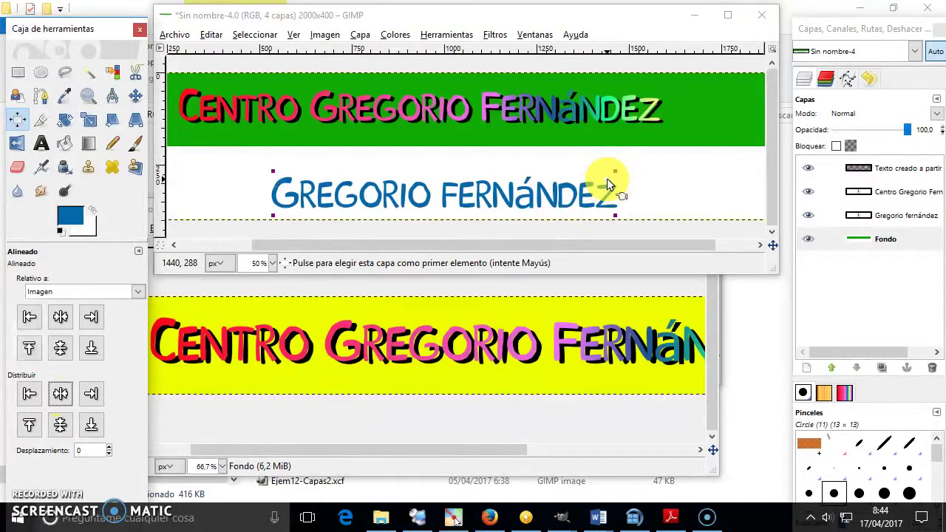
Use Texto a selección on the Gregorio fernández layer to select its letters.
{"action": "right_click", "coordinate": [906, 215]}
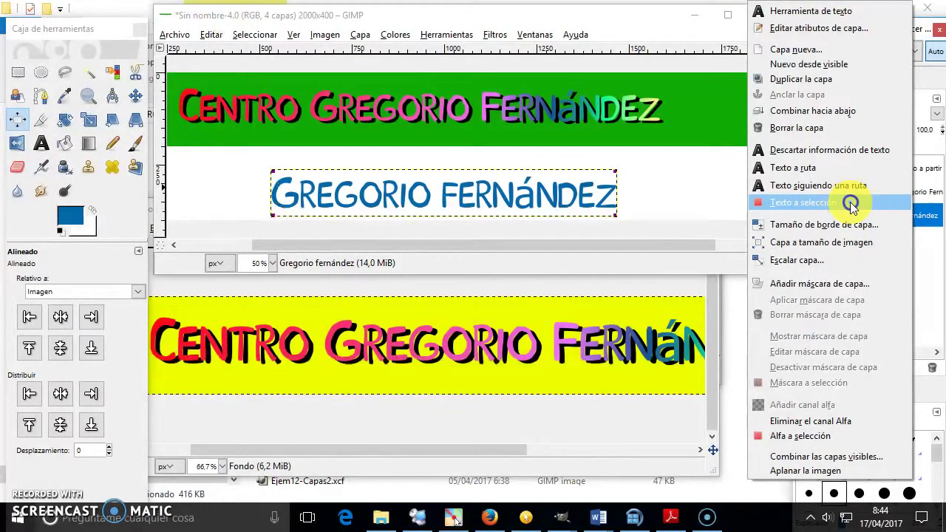
{"action": "left_click", "coordinate": [852, 204]}
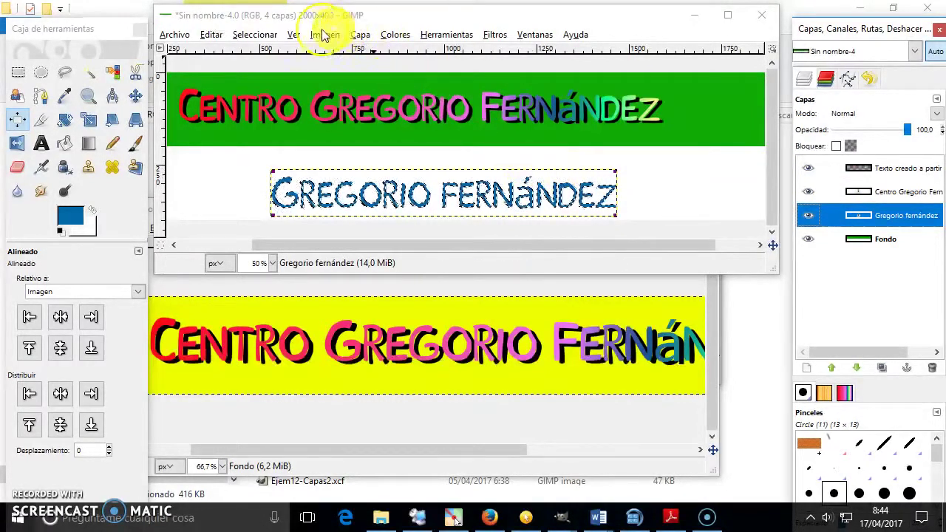
{"action": "left_click", "coordinate": [268, 35]}
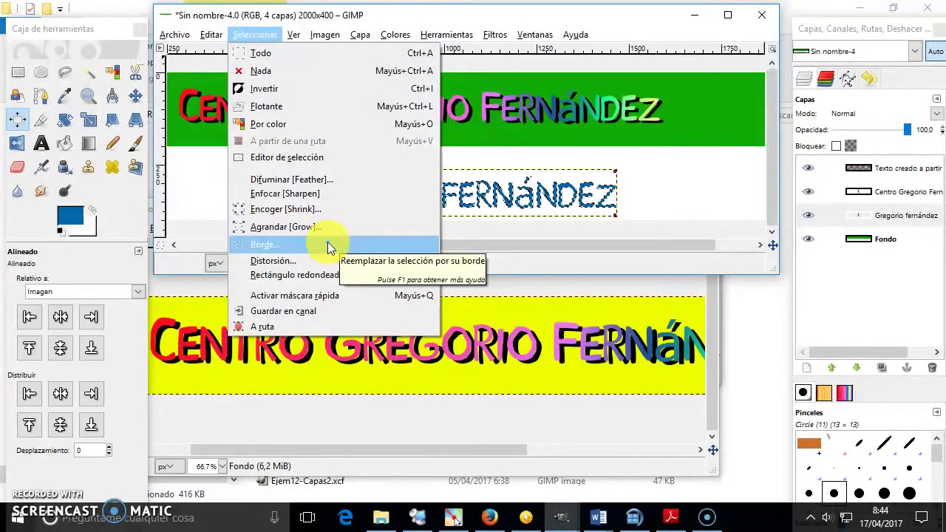
Convert the selection to a 5 px Borde band and set the foreground to black 000000.
{"action": "left_click", "coordinate": [329, 244]}
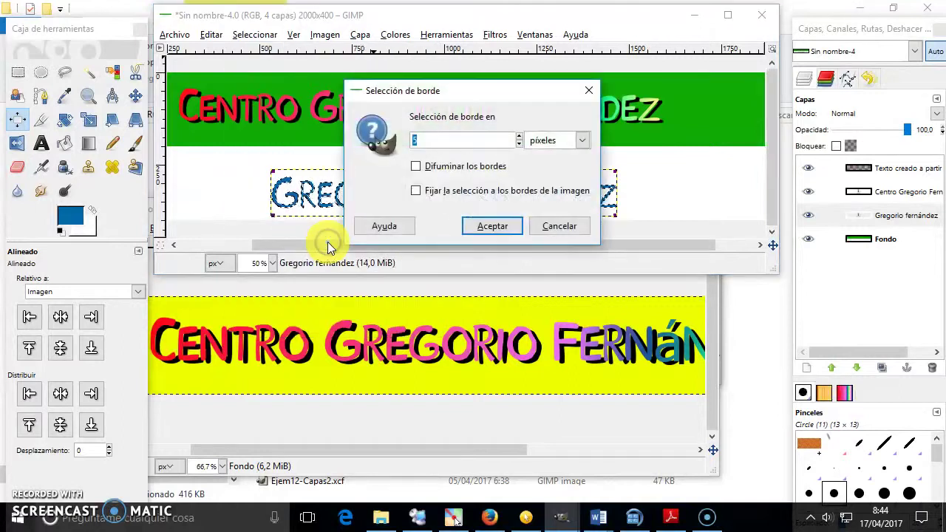
{"action": "left_click", "coordinate": [515, 229]}
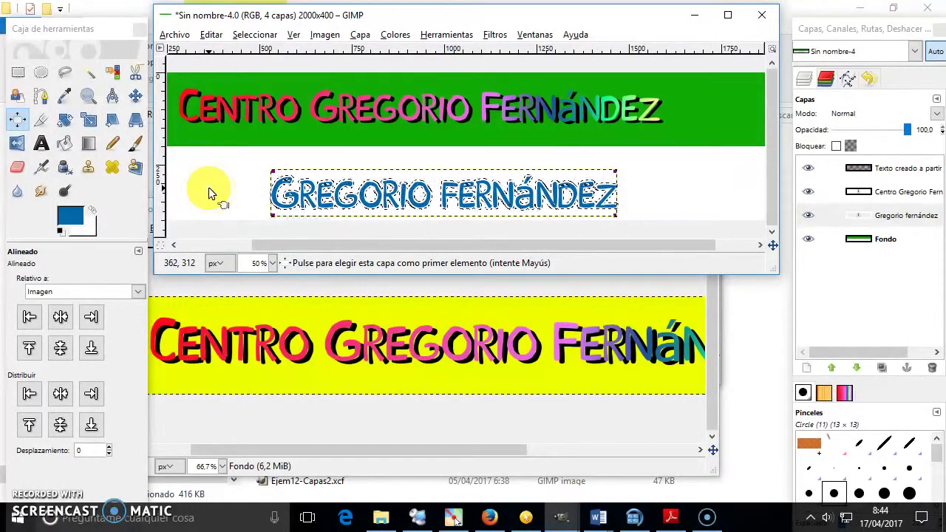
{"action": "left_click", "coordinate": [70, 214]}
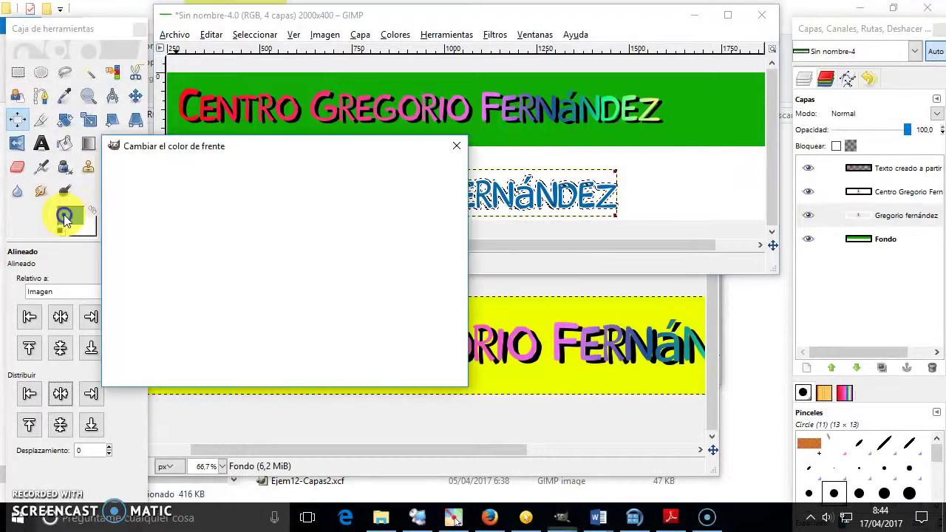
{"action": "left_click", "coordinate": [119, 192]}
{"action": "left_click", "coordinate": [165, 297]}
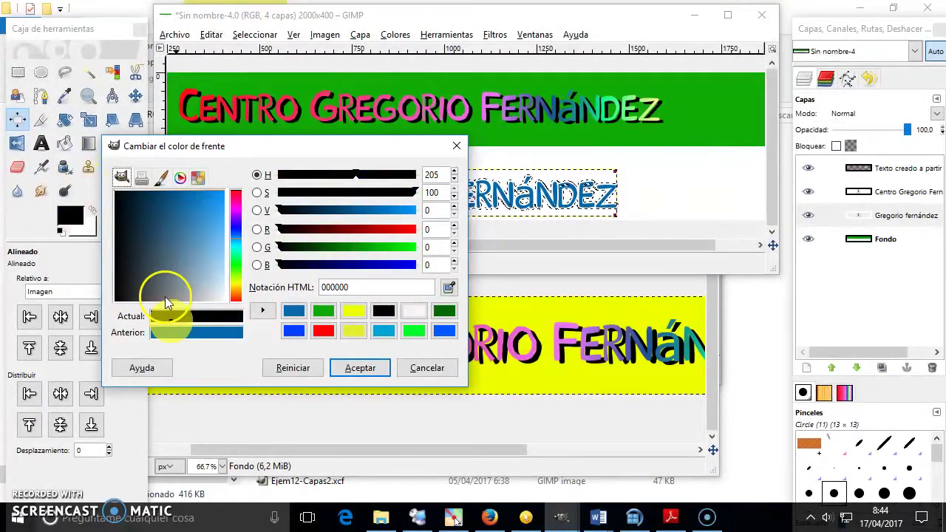
{"action": "left_click", "coordinate": [357, 369]}
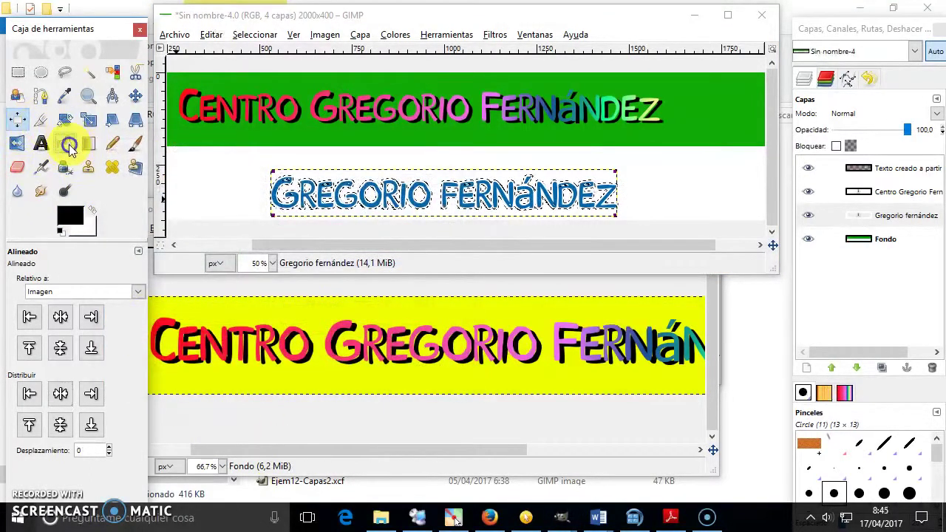
{"action": "left_click", "coordinate": [68, 145]}
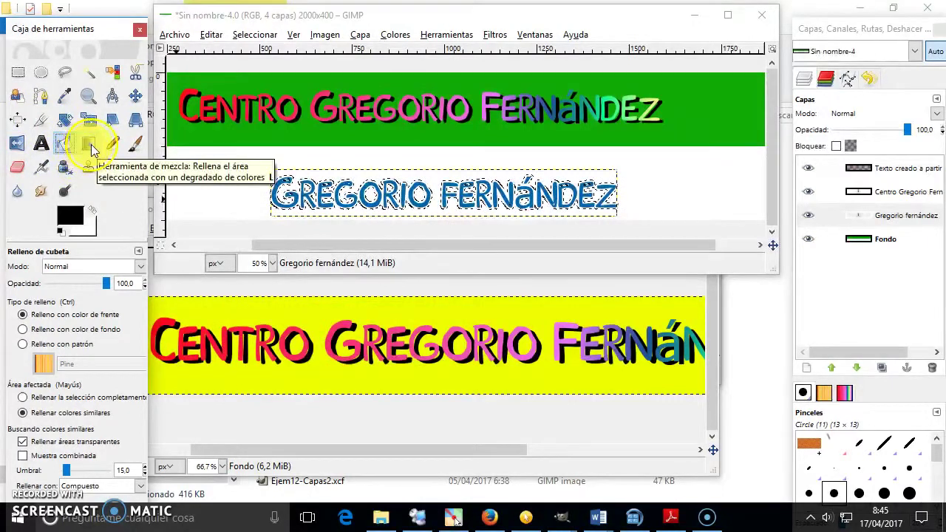
Set the Blend tool to the Frente a fondo black-to-white gradient with Radial shape.
{"action": "left_click", "coordinate": [88, 145]}
{"action": "left_click", "coordinate": [82, 307]}
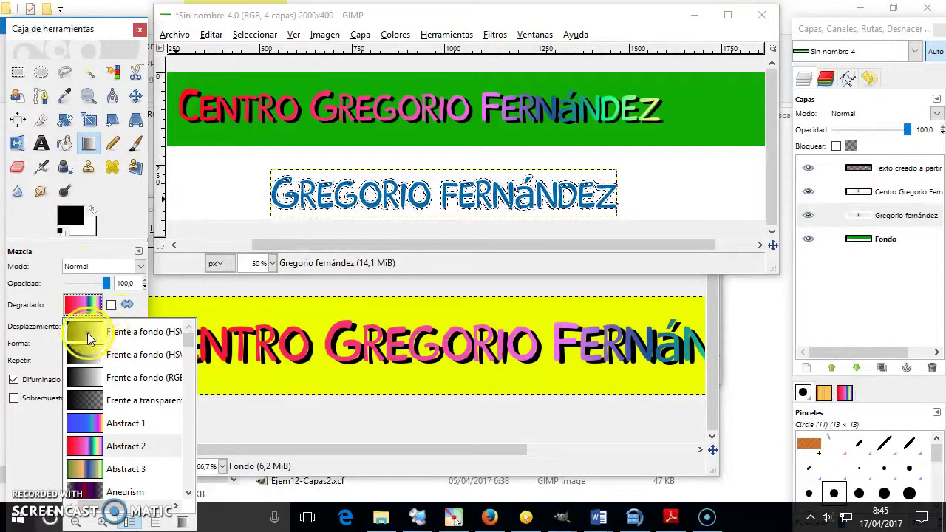
{"action": "left_click", "coordinate": [87, 333]}
{"action": "left_click", "coordinate": [98, 309]}
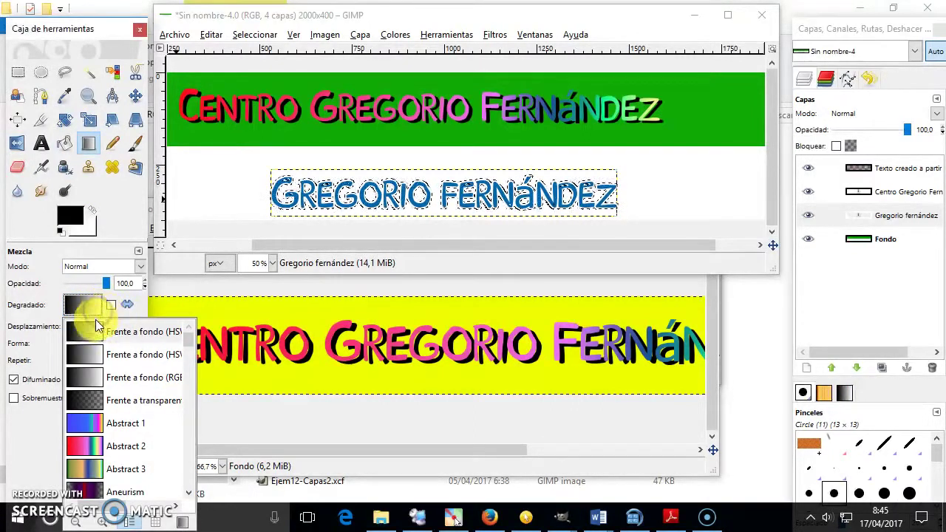
{"action": "left_click", "coordinate": [111, 314]}
{"action": "left_click", "coordinate": [110, 343]}
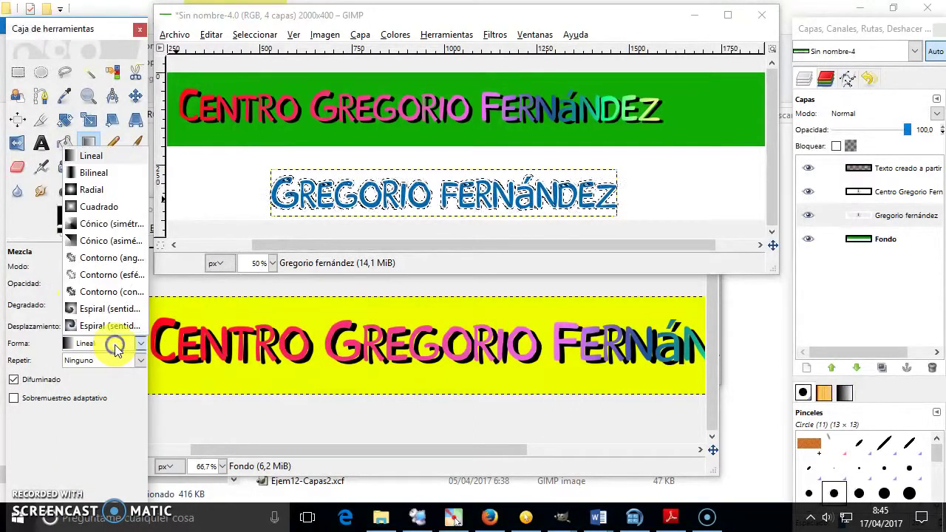
{"action": "left_click", "coordinate": [95, 191]}
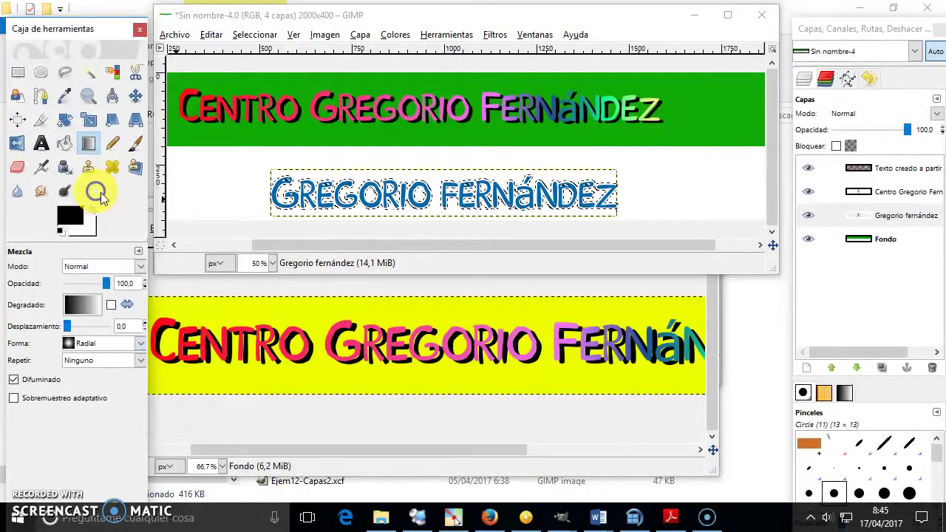
Drag a radial gradient across the Gregorio fernández lettering, then undo it.
{"action": "left_click_drag", "start_coordinate": [441, 203], "coordinate": [258, 197]}
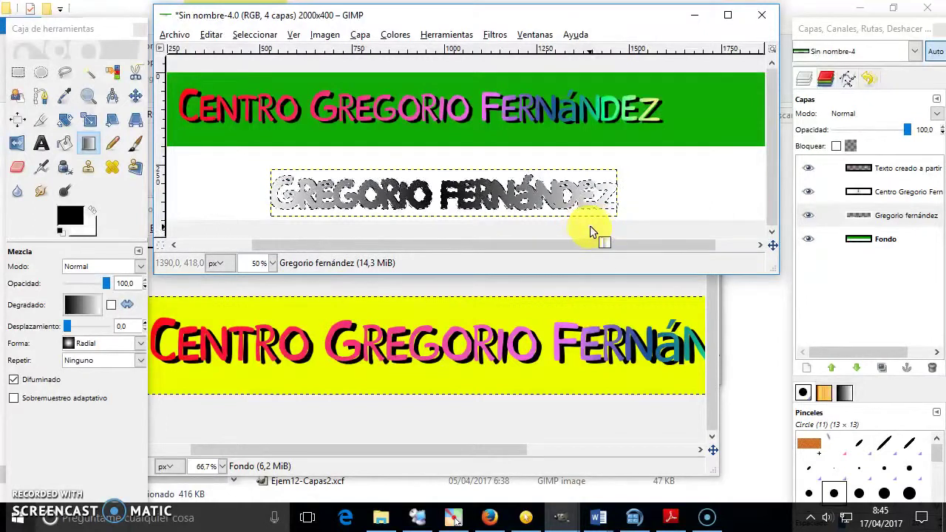
{"action": "left_click_drag", "start_coordinate": [488, 220], "coordinate": [370, 218]}
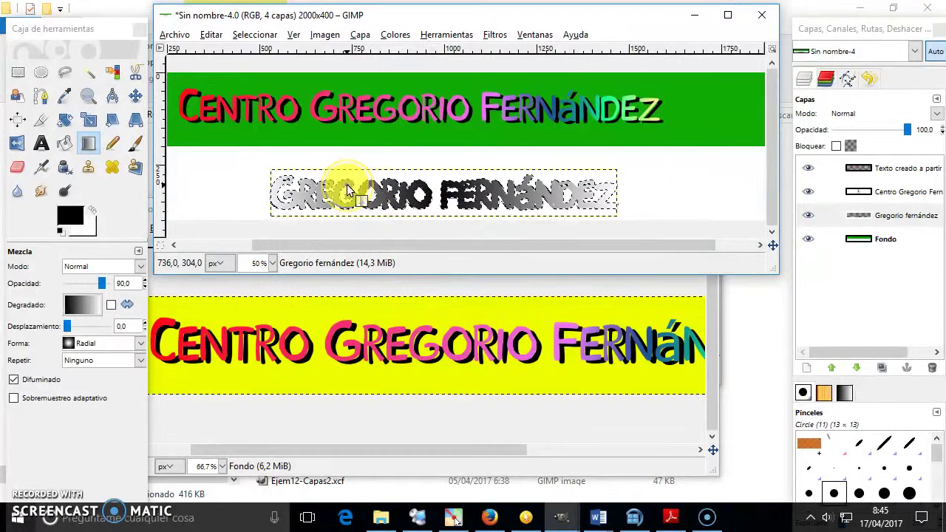
{"action": "key", "text": "ctrl+z"}
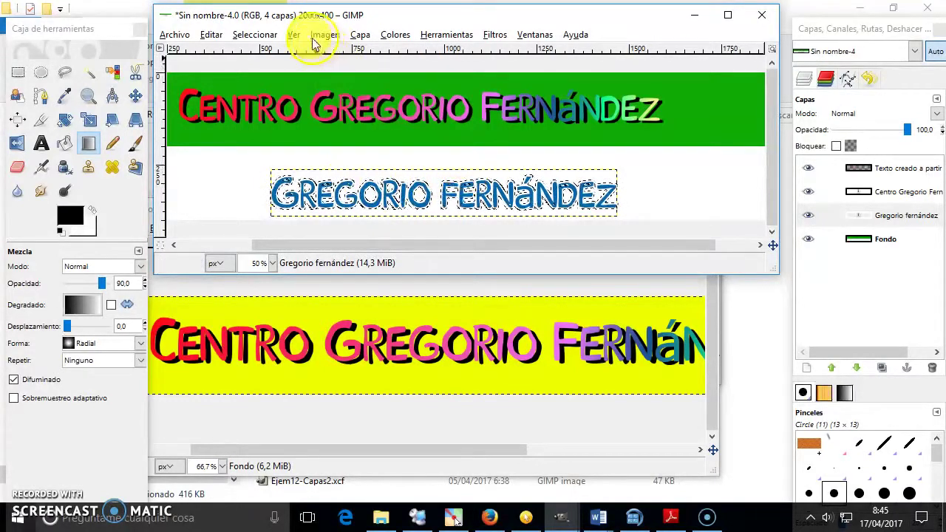
{"action": "left_click", "coordinate": [266, 35]}
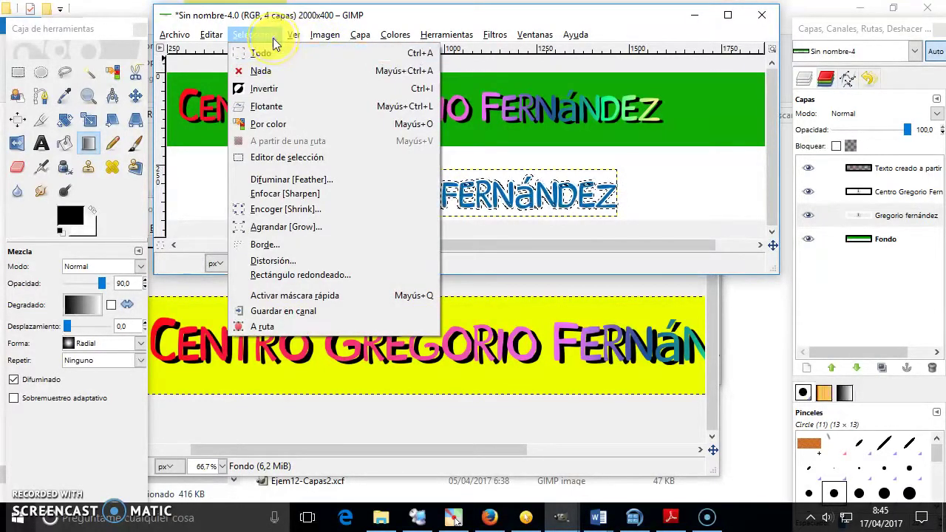
{"action": "left_click", "coordinate": [291, 89]}
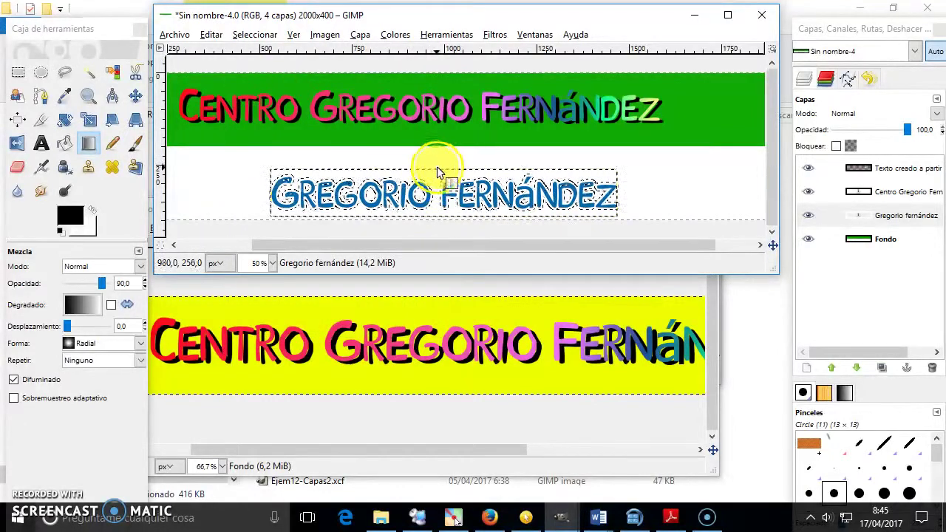
{"action": "left_click_drag", "start_coordinate": [452, 200], "coordinate": [256, 195]}
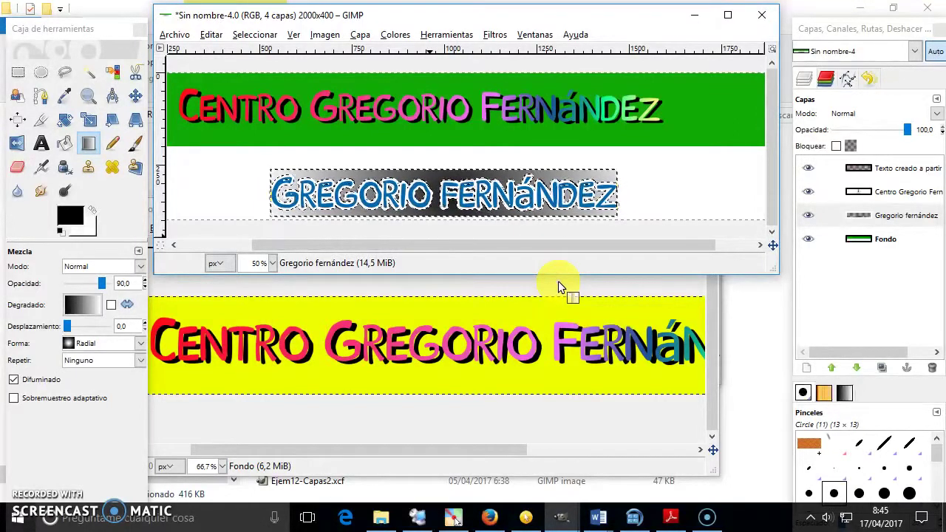
{"action": "left_click_drag", "start_coordinate": [477, 205], "coordinate": [480, 208]}
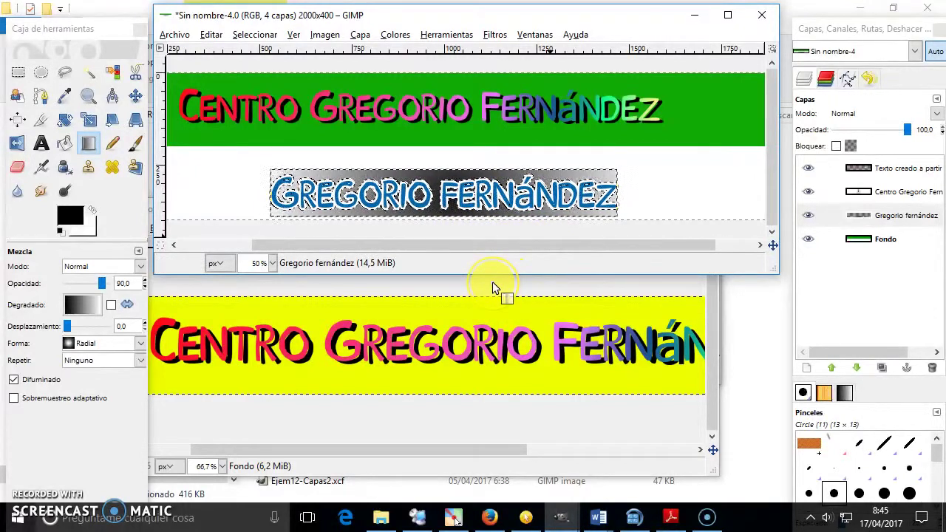
{"action": "key", "text": "ctrl+z"}
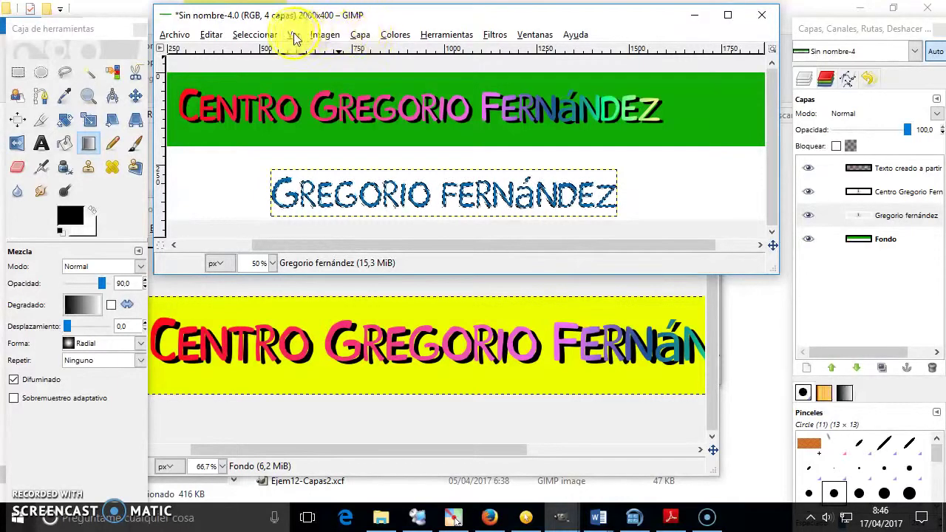
Turn the selection into a 1 px border and drag a gradient along the letter outlines.
{"action": "left_click", "coordinate": [255, 35]}
{"action": "left_click", "coordinate": [292, 250]}
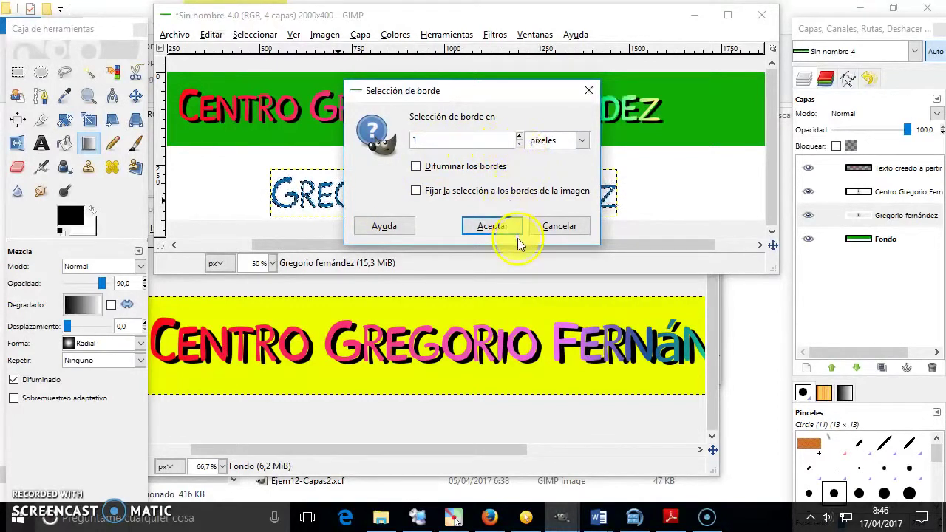
{"action": "left_click", "coordinate": [495, 227]}
{"action": "left_click_drag", "start_coordinate": [303, 198], "coordinate": [453, 195]}
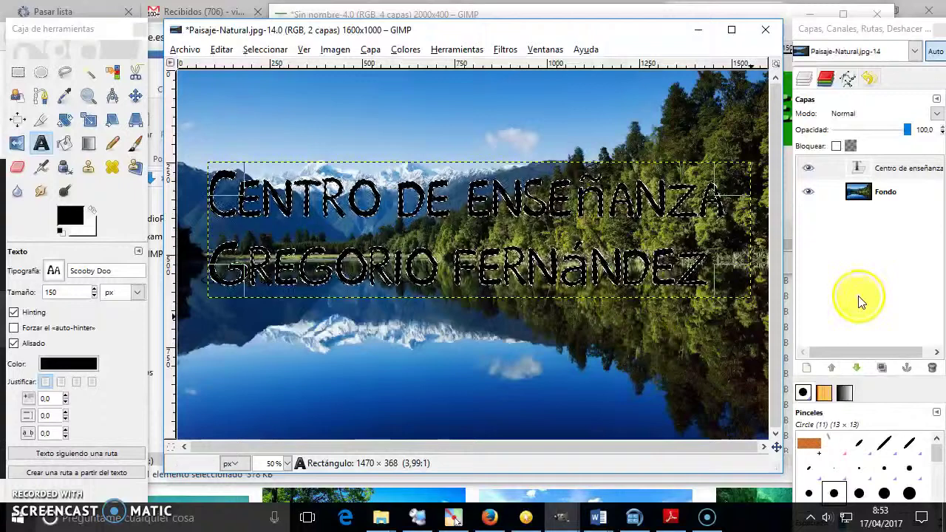
Delete the text layer with Borrar la capa, keeping its letter-shaped selection.
{"action": "right_click", "coordinate": [903, 175]}
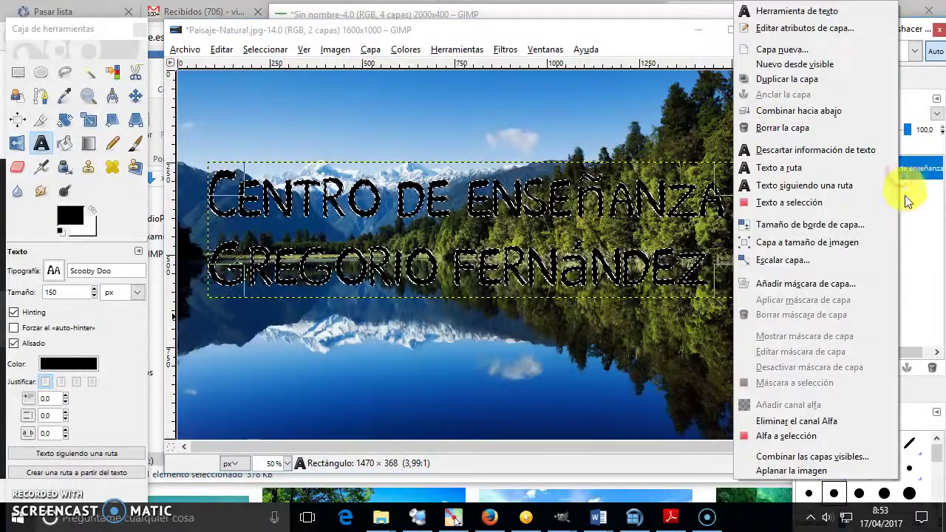
{"action": "left_click", "coordinate": [848, 133]}
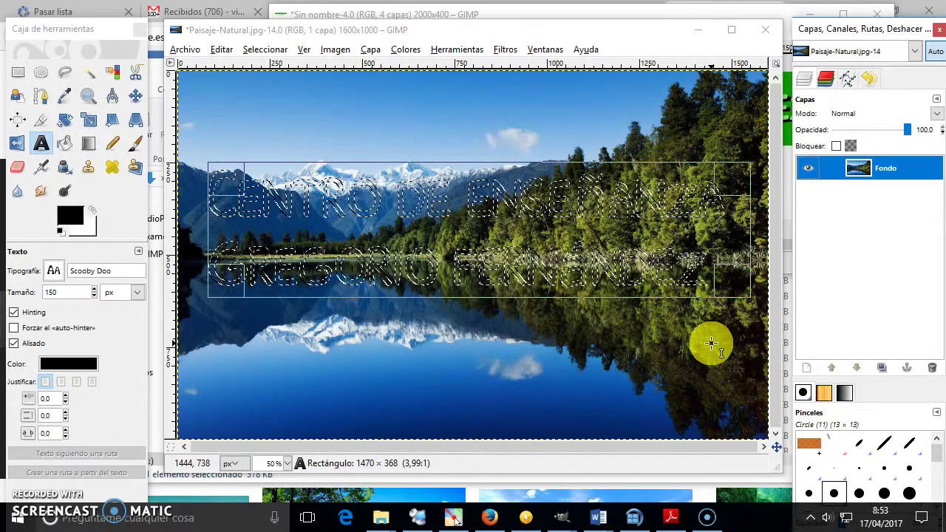
Copy the photo inside the letter selection and paste it as a new Portapapeles layer.
{"action": "left_click", "coordinate": [217, 49]}
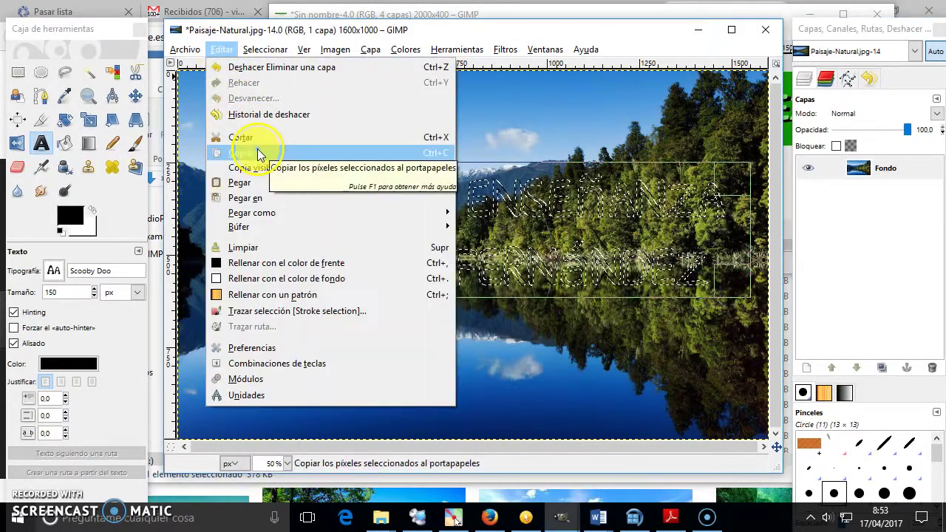
{"action": "left_click", "coordinate": [258, 154]}
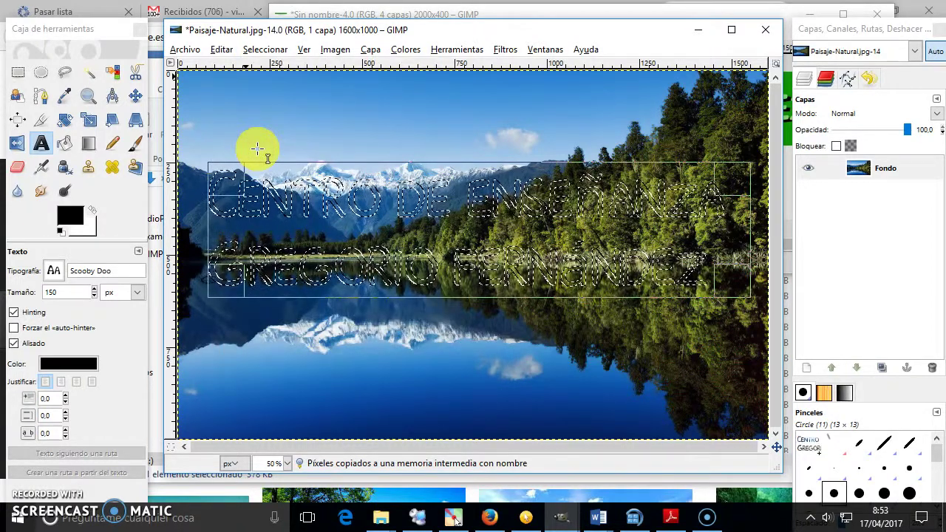
{"action": "left_click", "coordinate": [222, 50]}
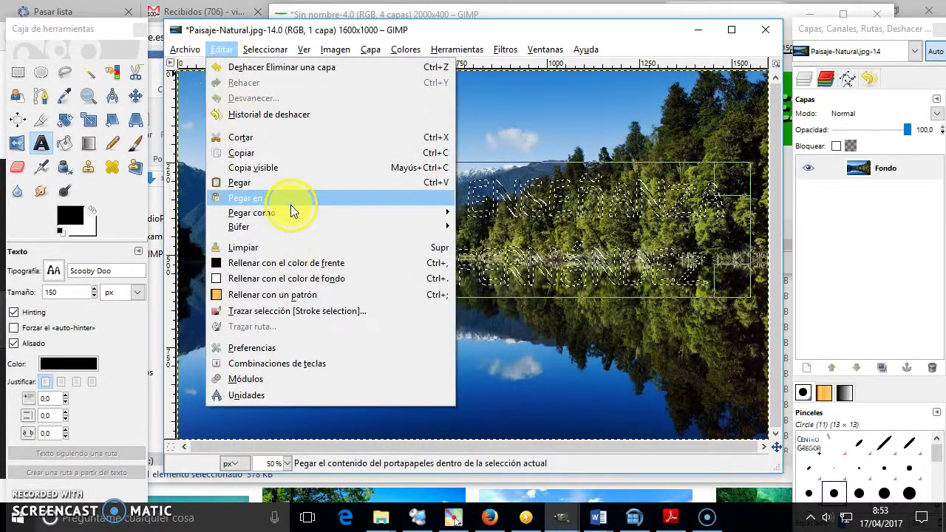
{"action": "mouse_move", "coordinate": [252, 213]}
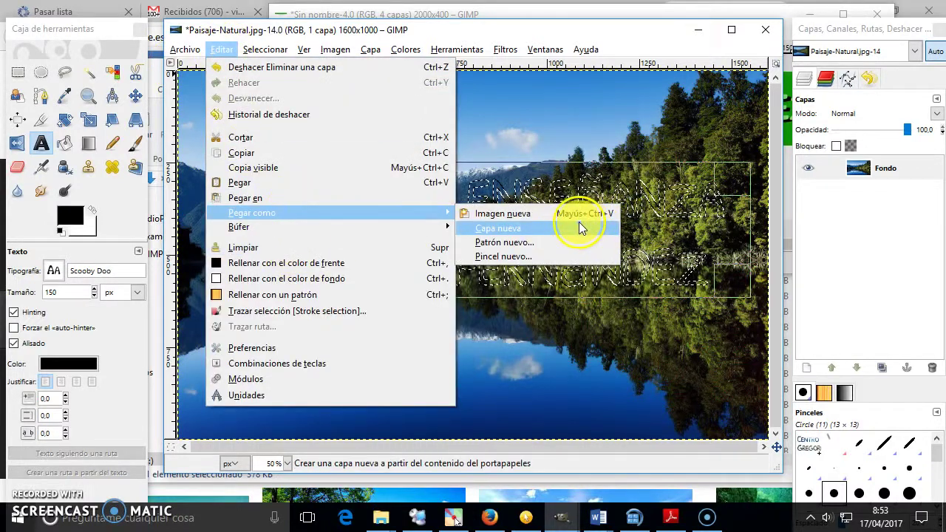
{"action": "left_click", "coordinate": [579, 225]}
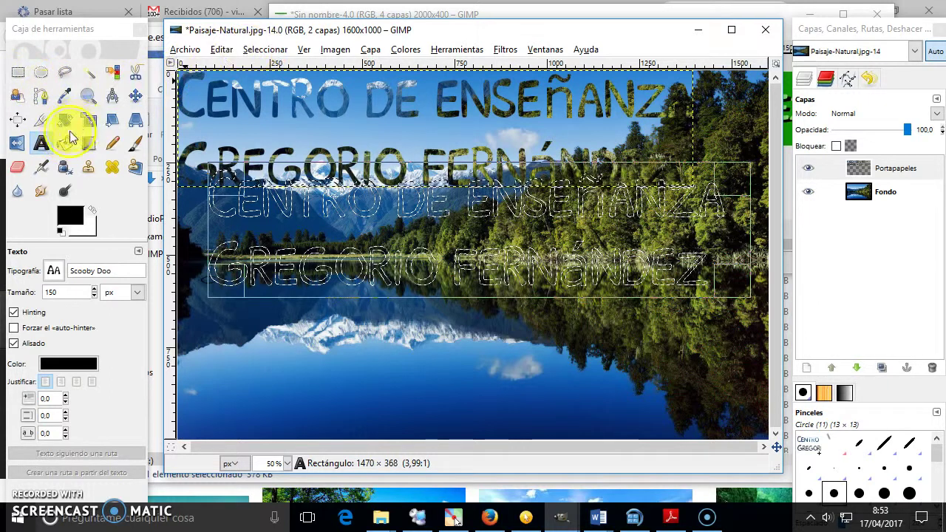
Undo the stray background move and align the Portapapeles lettering with the text outline.
{"action": "left_click", "coordinate": [135, 95]}
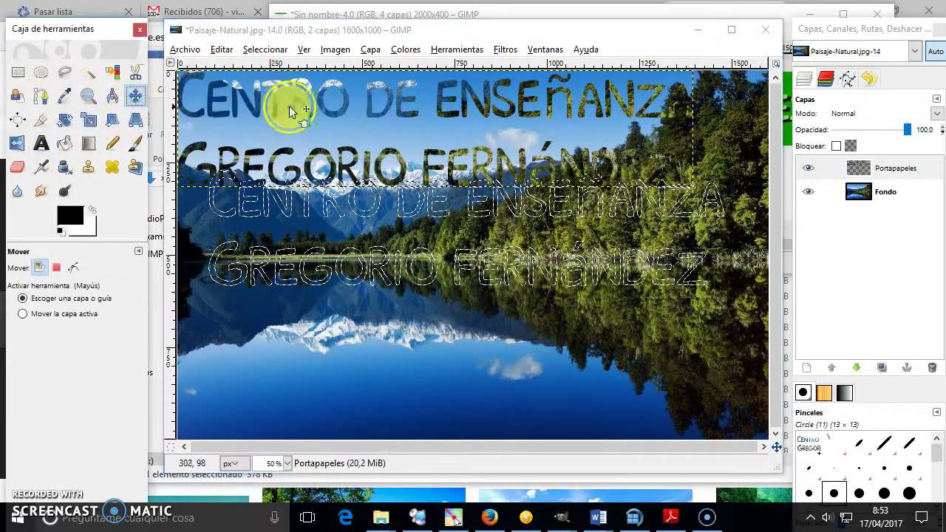
{"action": "left_click_drag", "start_coordinate": [322, 109], "coordinate": [405, 225]}
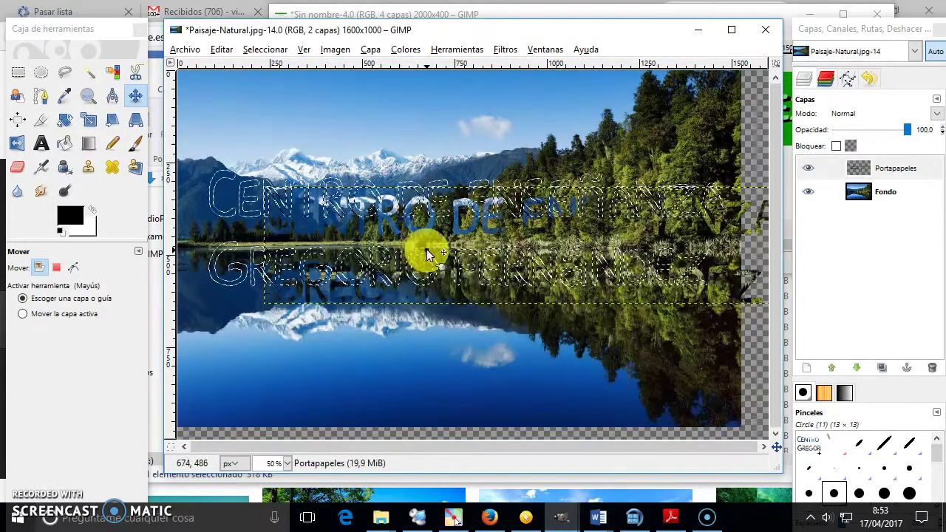
{"action": "key", "text": "ctrl+z"}
{"action": "mouse_move", "coordinate": [389, 218]}
{"action": "left_mouse_down"}
{"action": "mouse_move", "coordinate": [332, 203]}
{"action": "mouse_move", "coordinate": [339, 208]}
{"action": "left_mouse_up"}
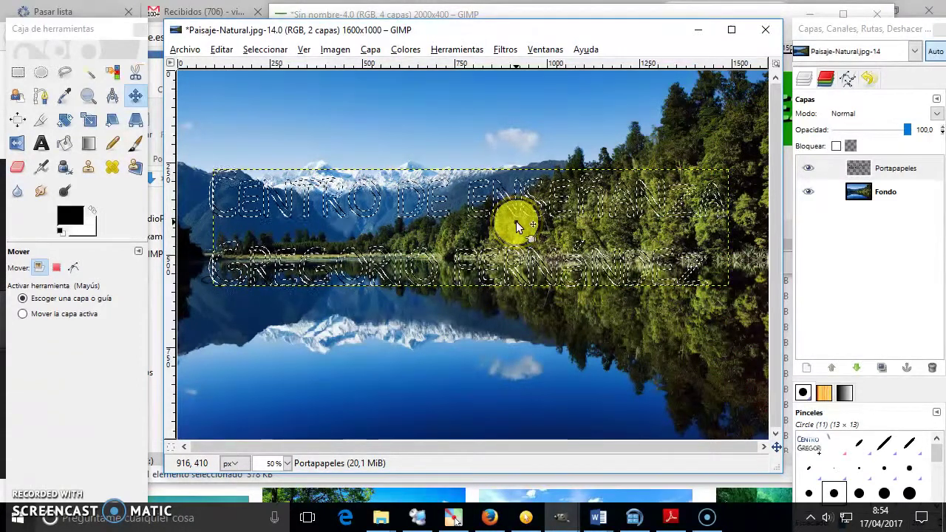
{"action": "left_click", "coordinate": [887, 192]}
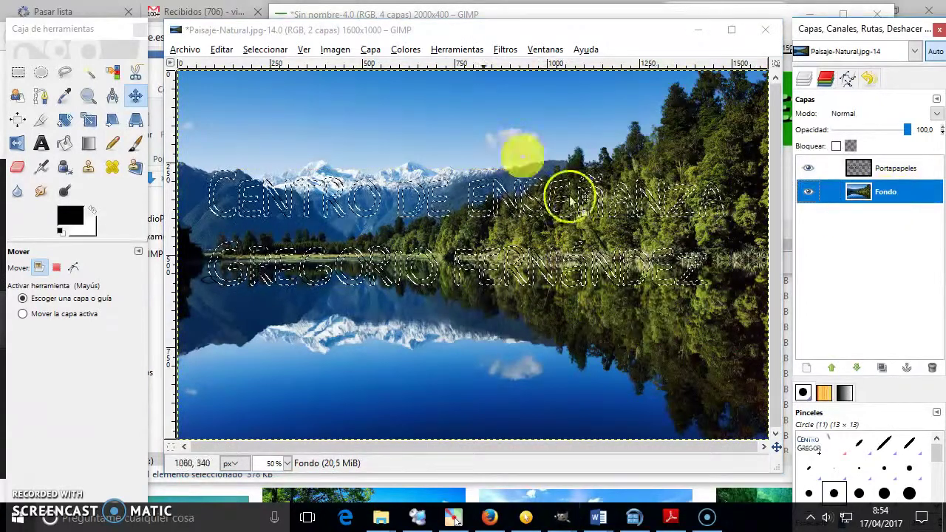
Clear the text-shaped selection with Select > None and make Fondo the active layer.
{"action": "left_click", "coordinate": [266, 49]}
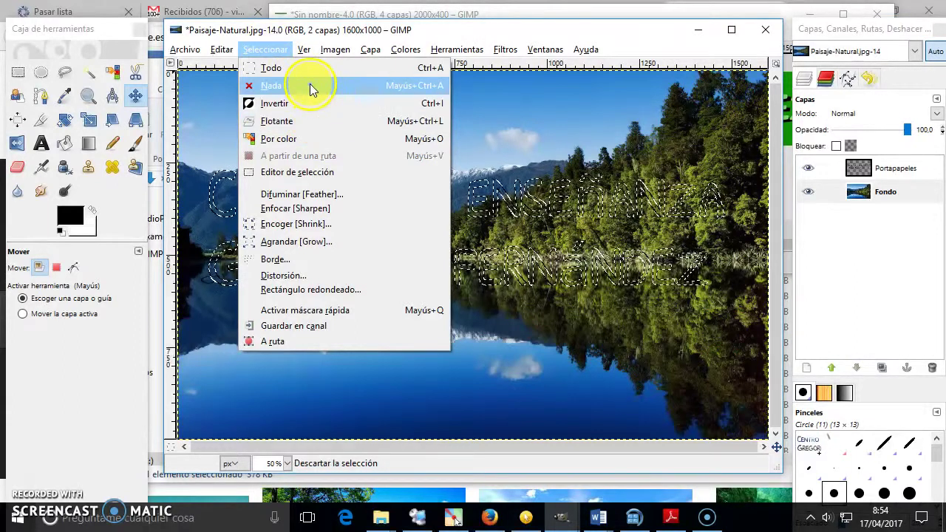
{"action": "left_click", "coordinate": [313, 85]}
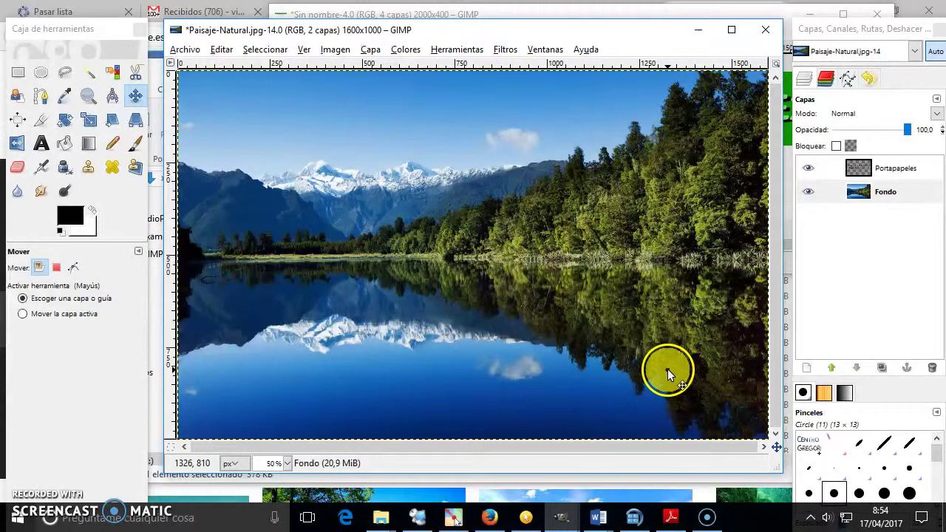
{"action": "left_click", "coordinate": [900, 191]}
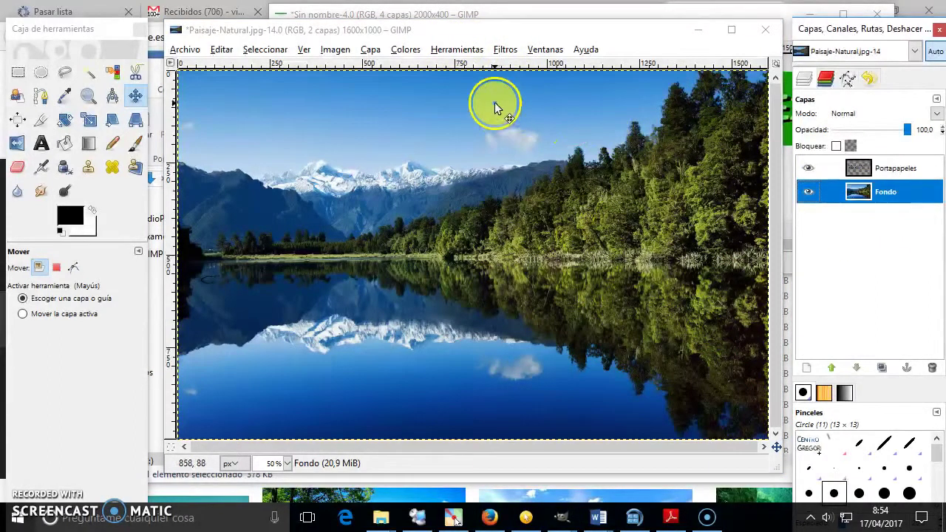
{"action": "left_click", "coordinate": [500, 50]}
{"action": "mouse_move", "coordinate": [546, 121]}
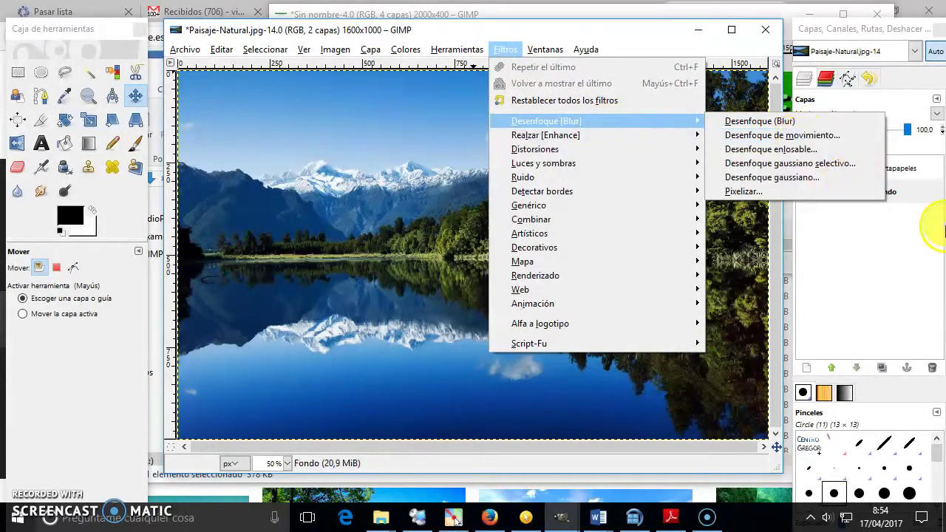
Apply a Radial motion blur to Fondo with centre 800, 500 and angle 10.
{"action": "left_click", "coordinate": [854, 136]}
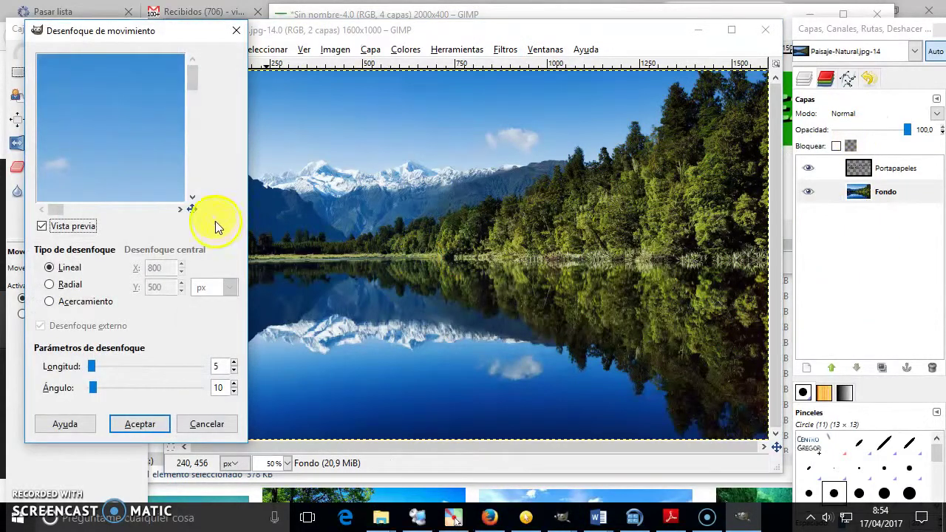
{"action": "left_click_drag", "start_coordinate": [193, 78], "coordinate": [198, 148]}
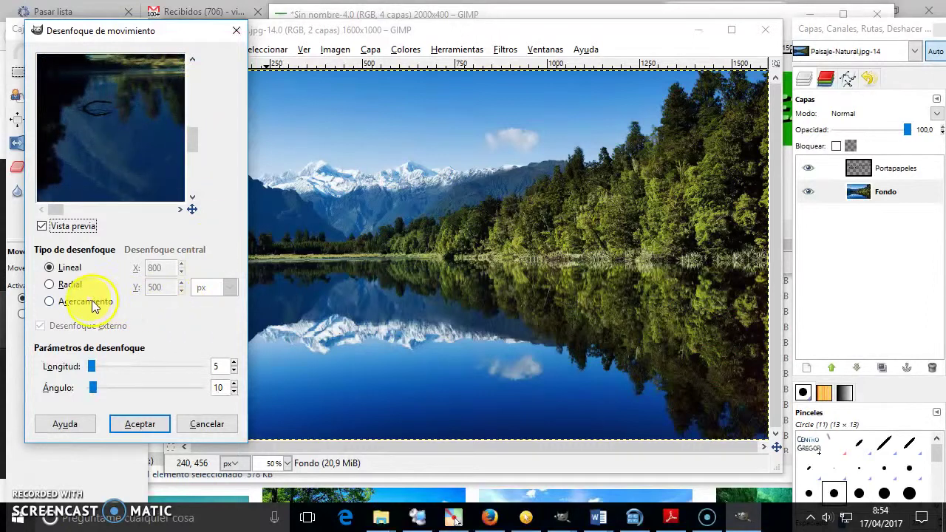
{"action": "left_click", "coordinate": [49, 285]}
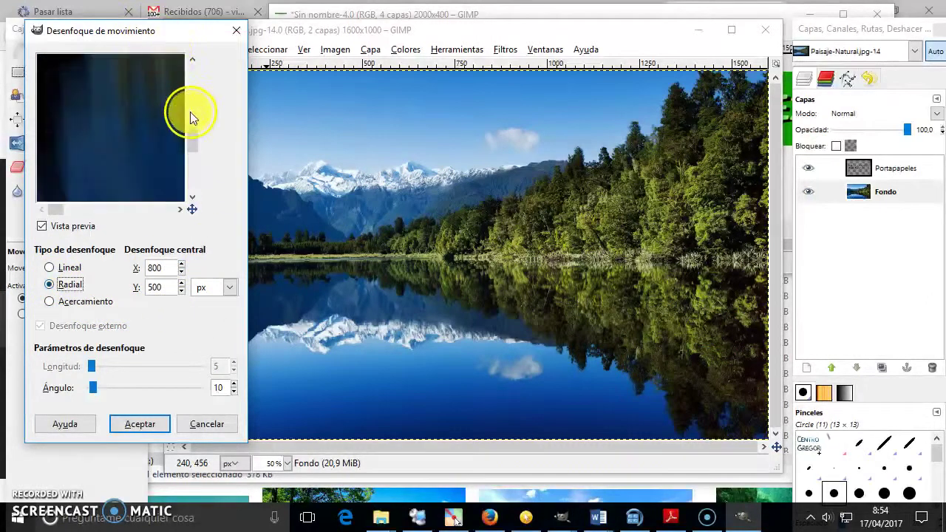
{"action": "left_click_drag", "start_coordinate": [194, 140], "coordinate": [192, 120]}
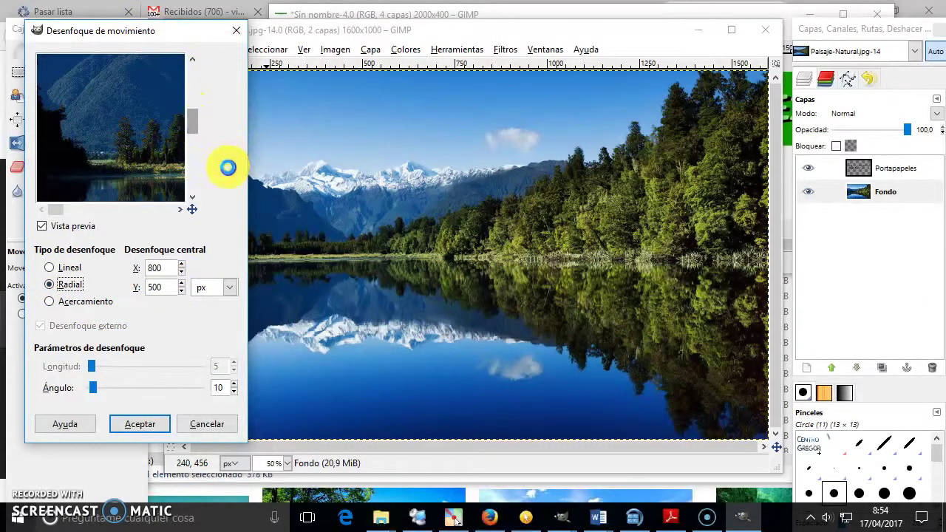
{"action": "left_click_drag", "start_coordinate": [227, 162], "coordinate": [227, 167]}
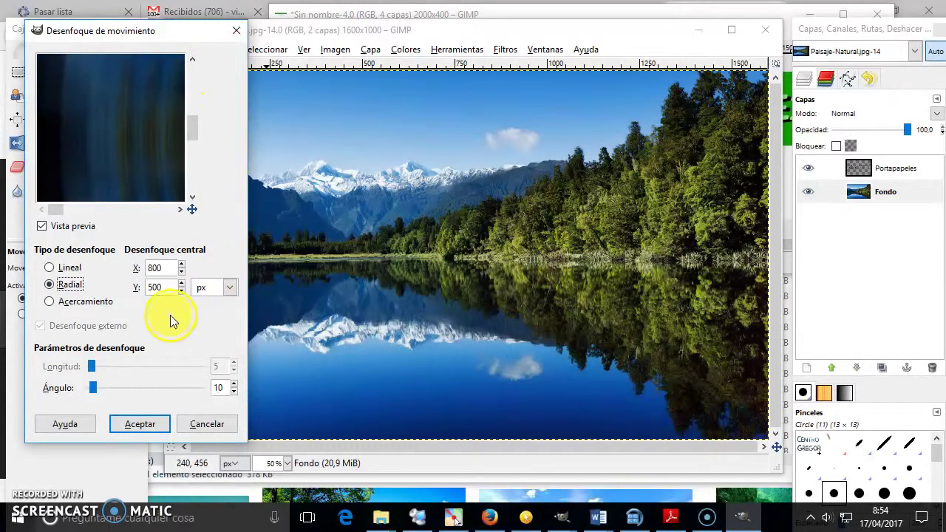
{"action": "left_click", "coordinate": [141, 426]}
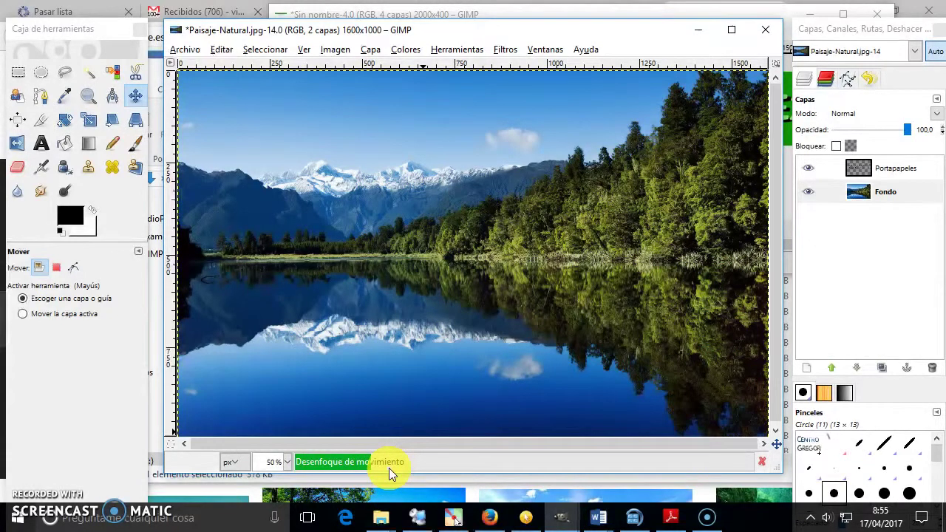
Let the blur finish, then make the Portapapeles lettering layer active.
{"action": "left_click", "coordinate": [892, 174]}
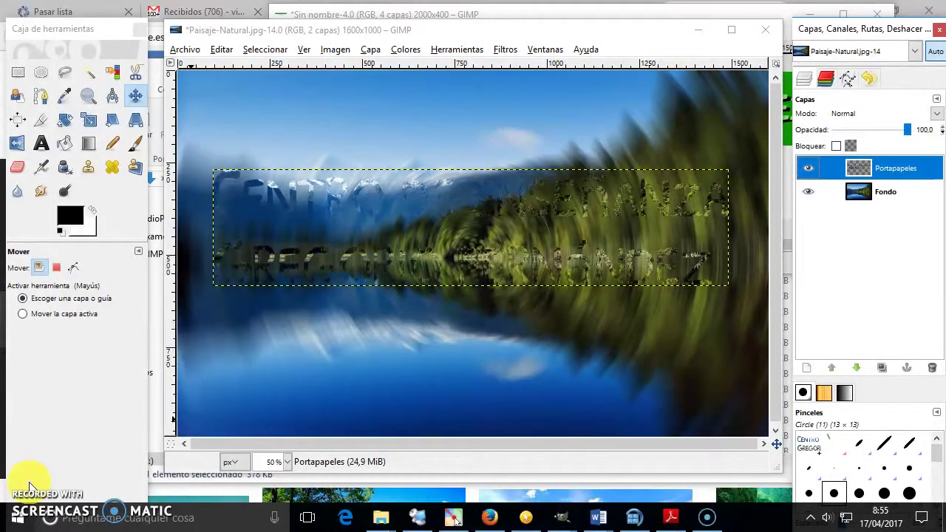
{"action": "left_click", "coordinate": [30, 484]}
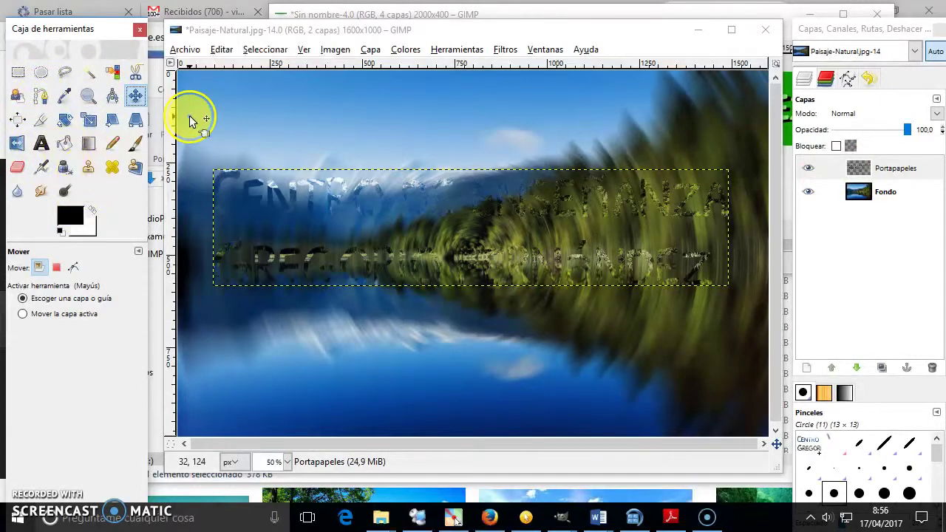
Undo the accidental photo shift and move the Portapapeles lettering up to the image's top edge.
{"action": "left_click_drag", "start_coordinate": [359, 196], "coordinate": [351, 130]}
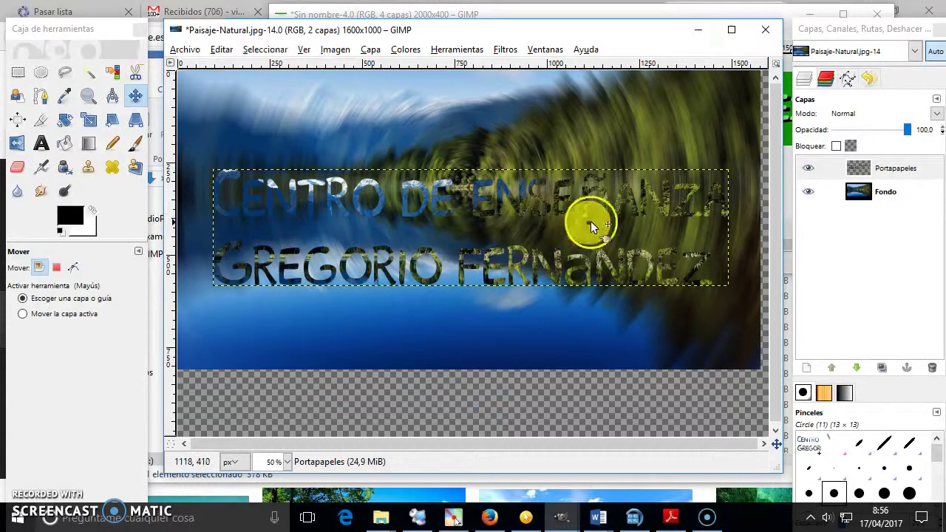
{"action": "key", "text": "ctrl+z"}
{"action": "left_click", "coordinate": [880, 176]}
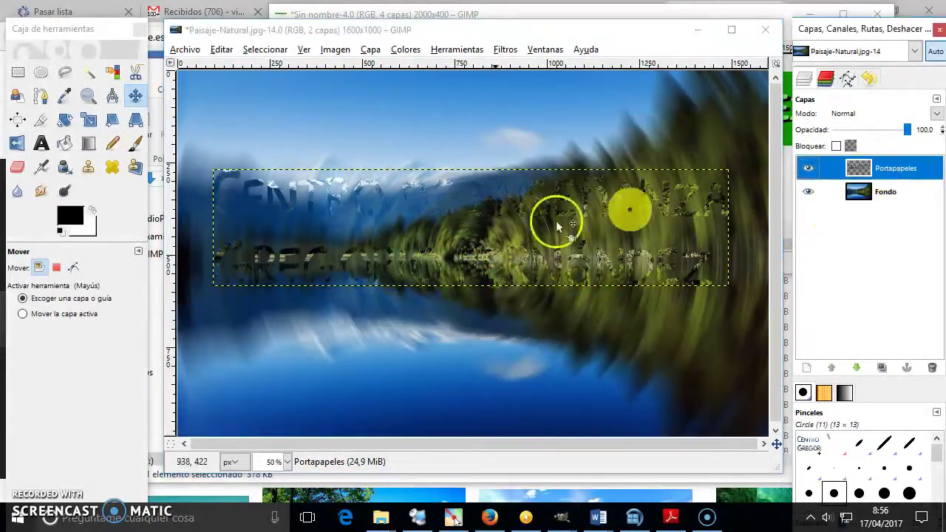
{"action": "mouse_move", "coordinate": [479, 206]}
{"action": "left_mouse_down"}
{"action": "mouse_move", "coordinate": [477, 110]}
{"action": "mouse_move", "coordinate": [447, 112]}
{"action": "left_mouse_up"}
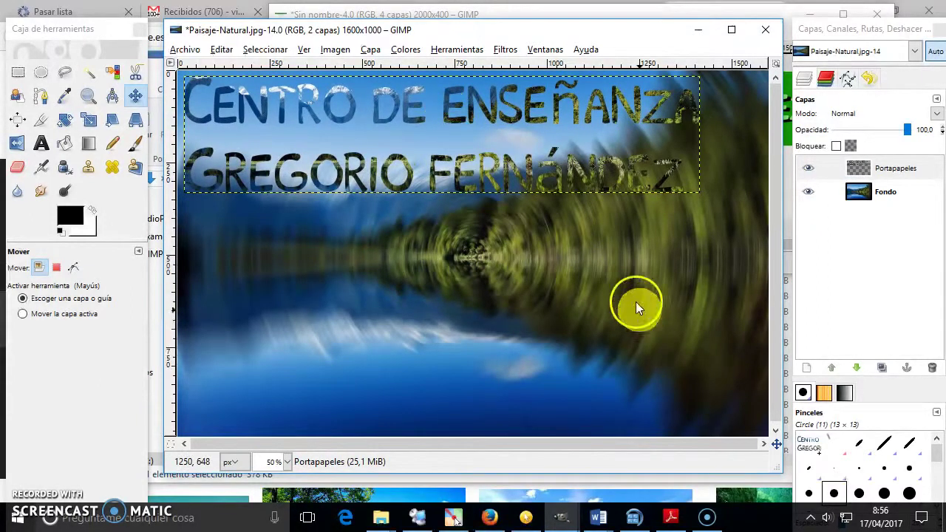
{"action": "left_click_drag", "start_coordinate": [508, 174], "coordinate": [503, 170]}
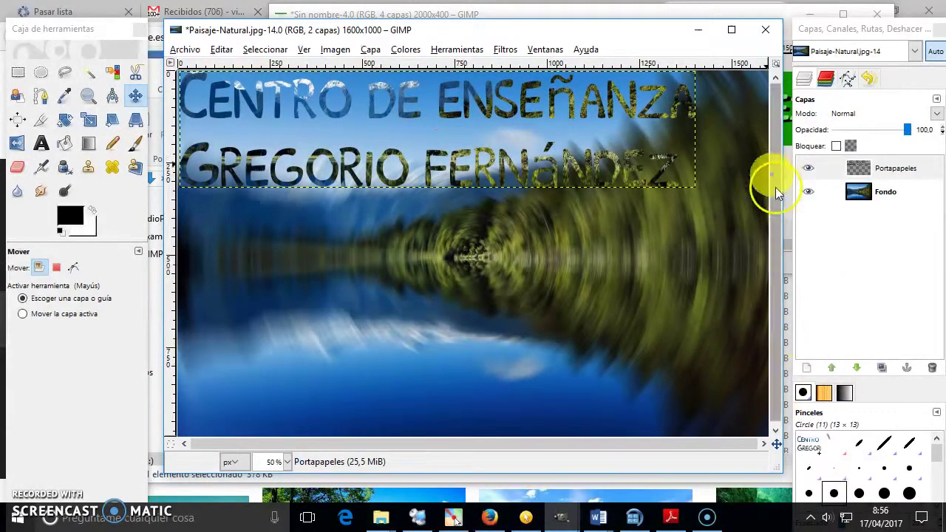
{"action": "left_click", "coordinate": [275, 51]}
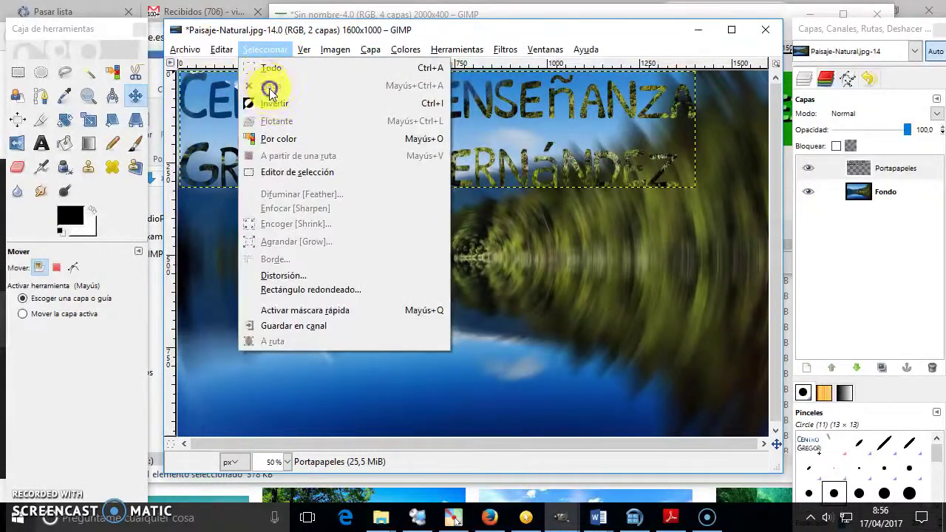
Dismiss the Select menu and bring up the layer actions for the Portapapeles text layer.
{"action": "left_click", "coordinate": [906, 194]}
{"action": "left_click", "coordinate": [884, 191]}
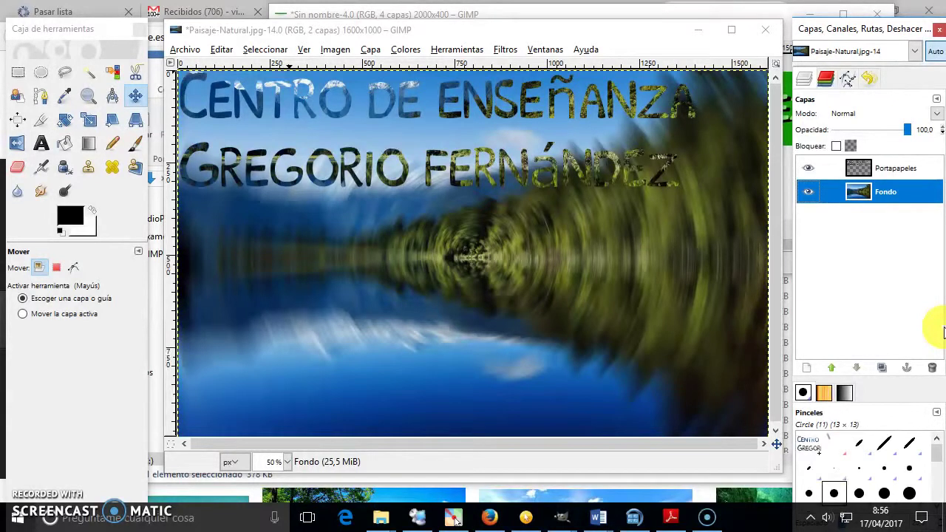
{"action": "left_click", "coordinate": [879, 168]}
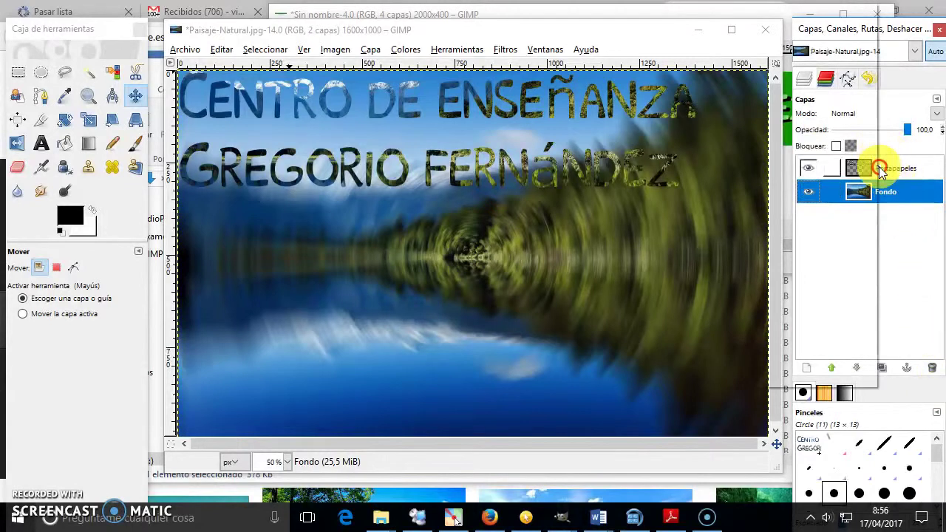
{"action": "right_click", "coordinate": [887, 170]}
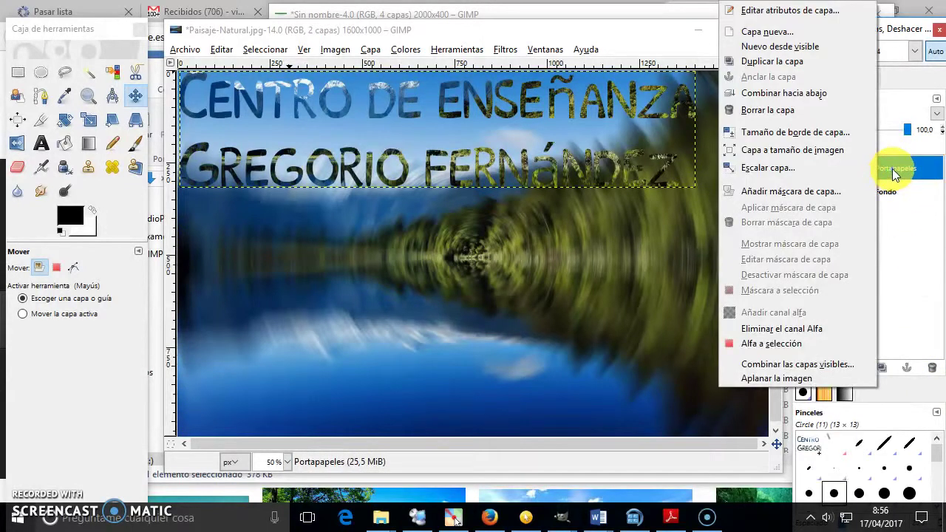